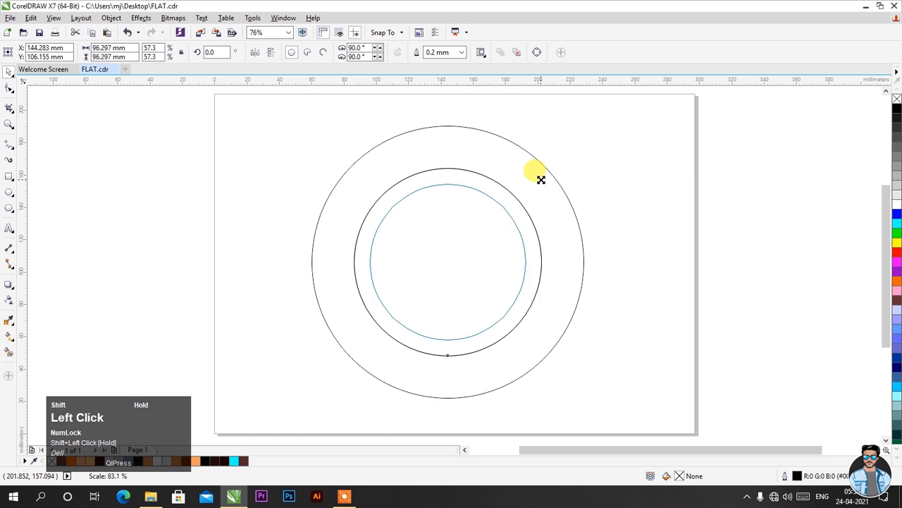
# Step: Duplicate the innermost circle in place and shrink the copy concentrically to a diameter of about 90.7 mm
pyautogui.rightClick(449, 263)
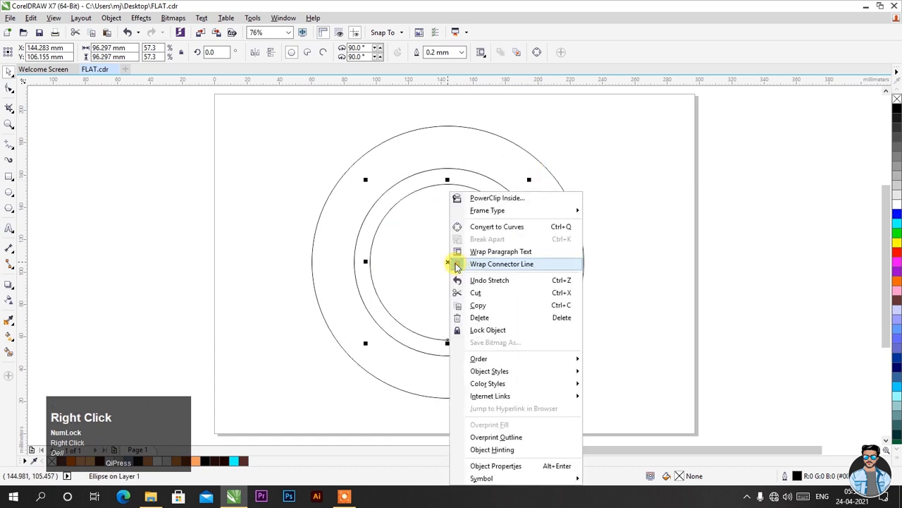
pyautogui.click(465, 306)
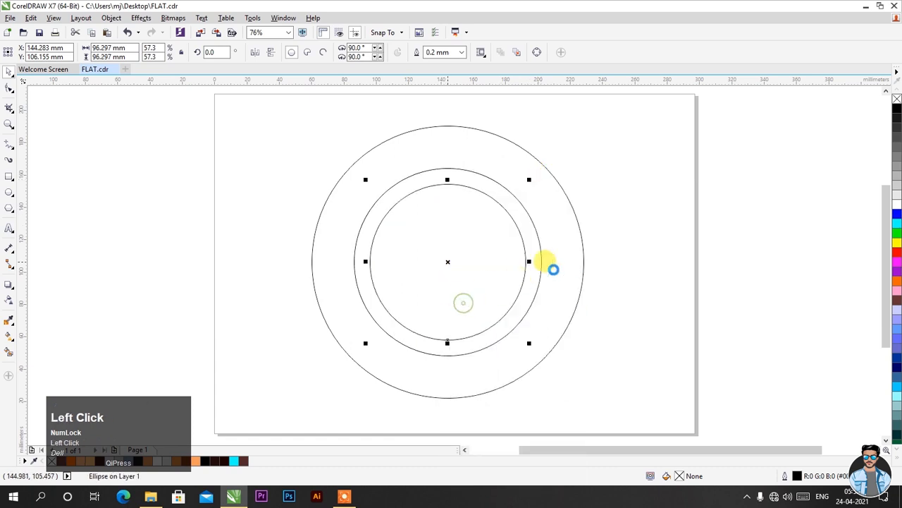
pyautogui.rightClick(605, 194)
pyautogui.click(617, 264)
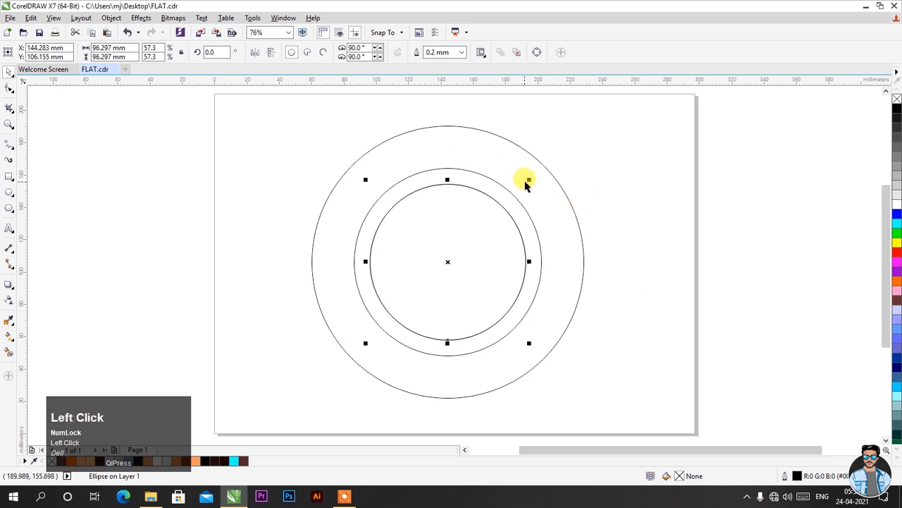
pyautogui.moveTo(529, 179); pyautogui.dragTo(527, 184)
pyautogui.click(619, 189)
# Step: Enlarge the circle just outside the innermost one concentrically to a diameter of about 98.9 mm
pyautogui.scroll(3, 487, 196)
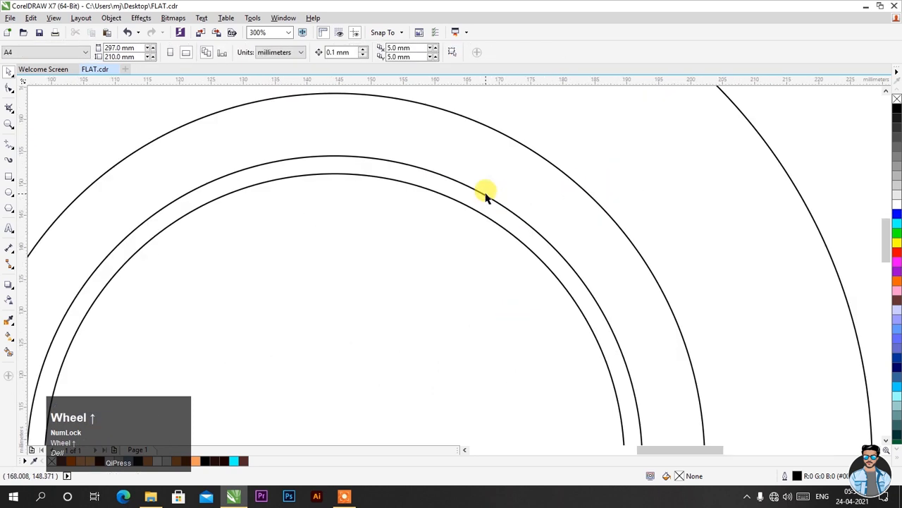
pyautogui.click(483, 197)
pyautogui.scroll(-3, 485, 193)
pyautogui.moveTo(532, 175); pyautogui.dragTo(536, 175)
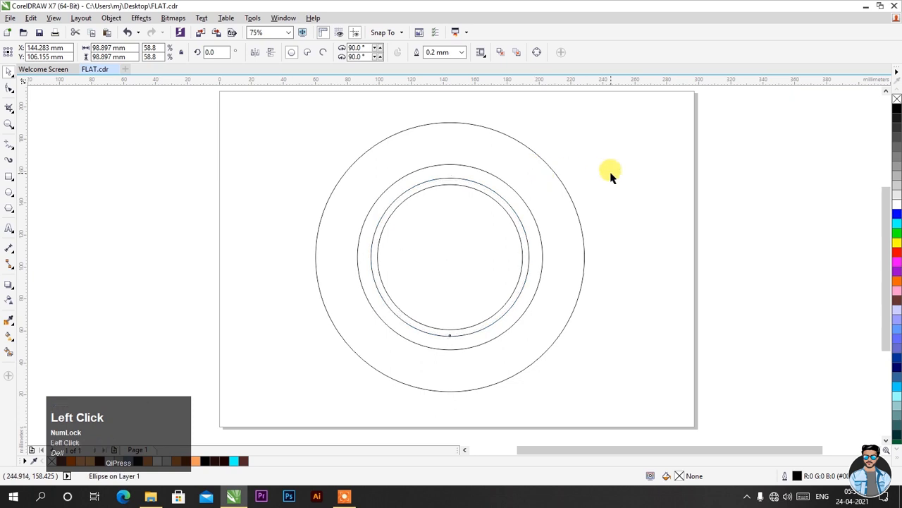
pyautogui.click(609, 173)
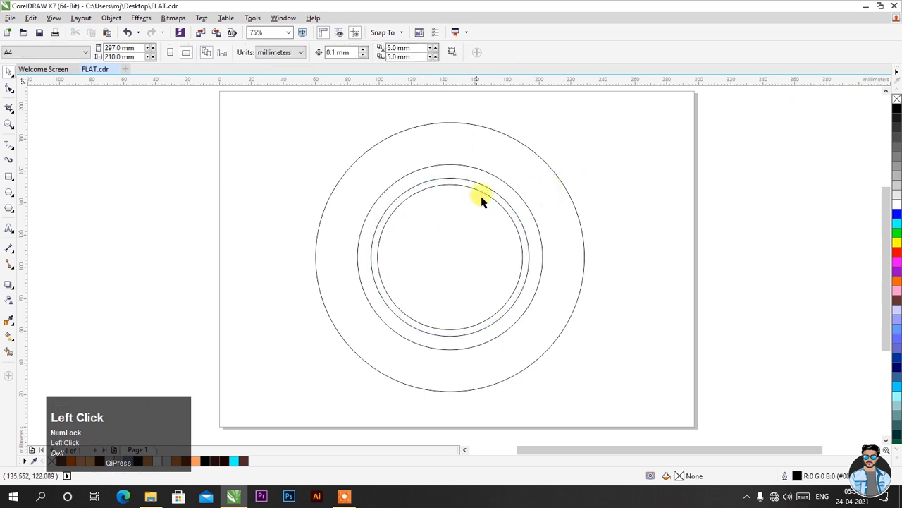
# Step: Fill the outermost circle with 30% Black and the next circle inside it with light grey #CCCCCC
pyautogui.click(478, 126)
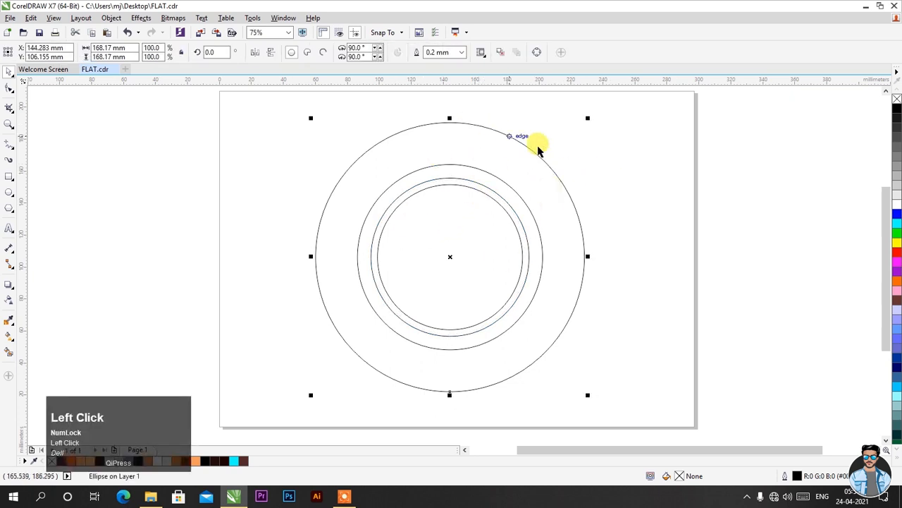
pyautogui.click(897, 181)
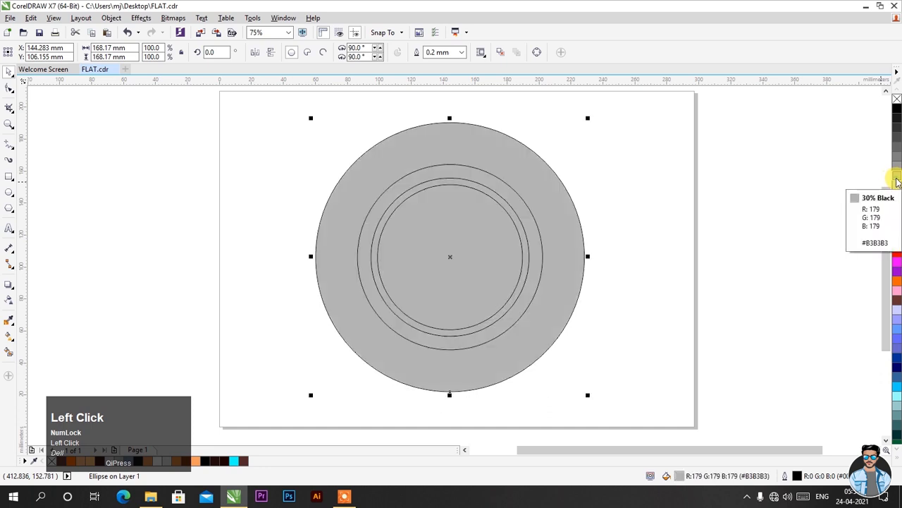
pyautogui.click(675, 177)
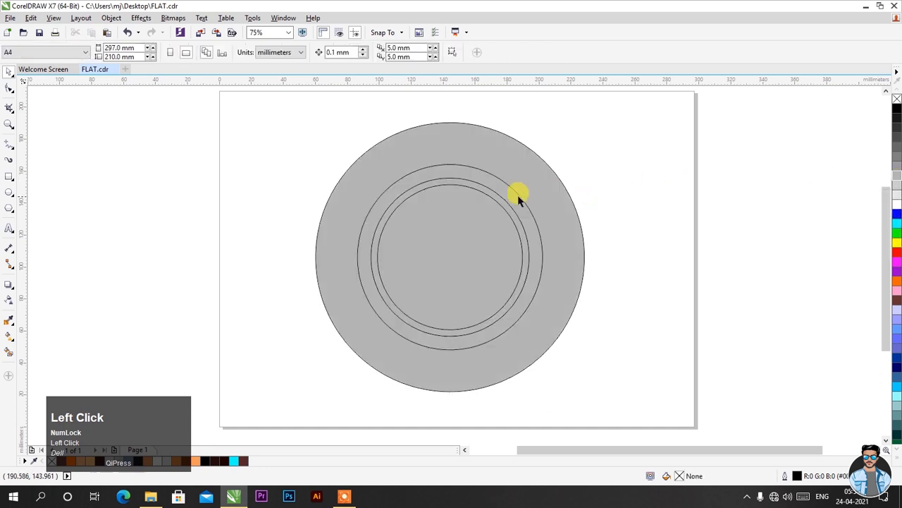
pyautogui.click(562, 187)
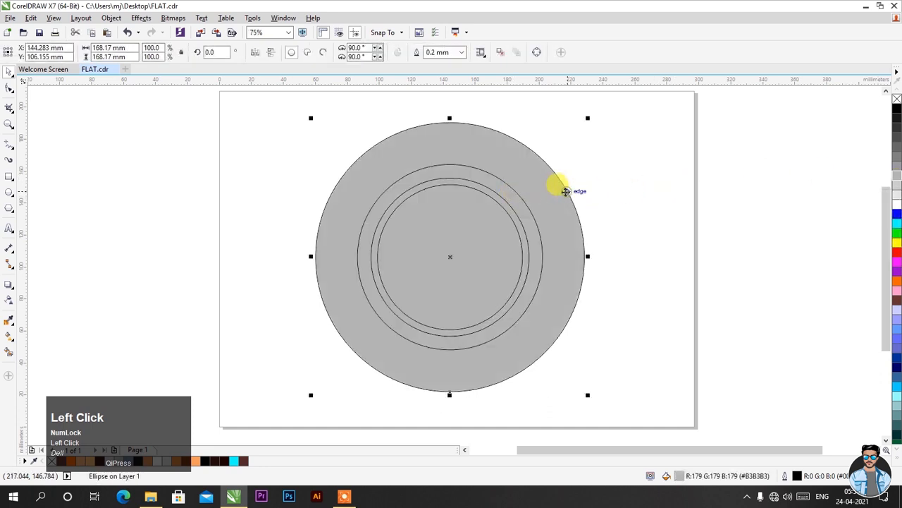
pyautogui.click(522, 203)
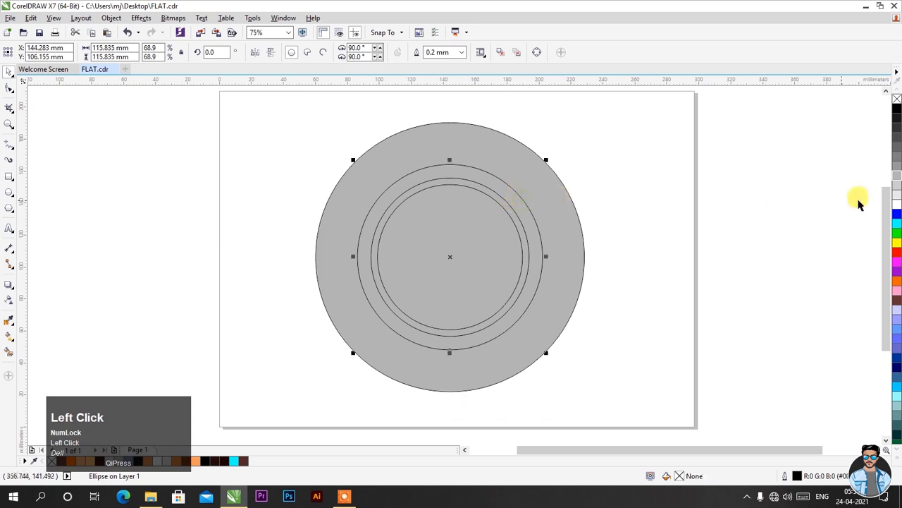
pyautogui.click(898, 186)
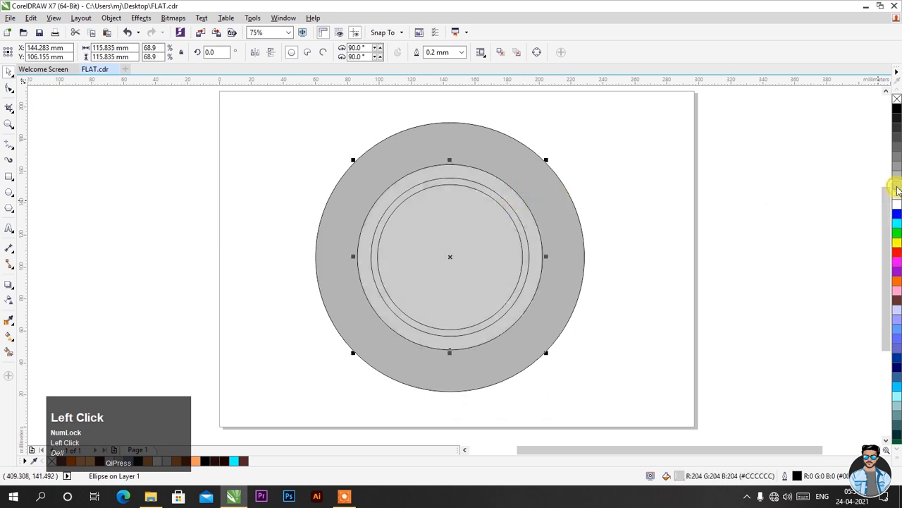
pyautogui.click(634, 226)
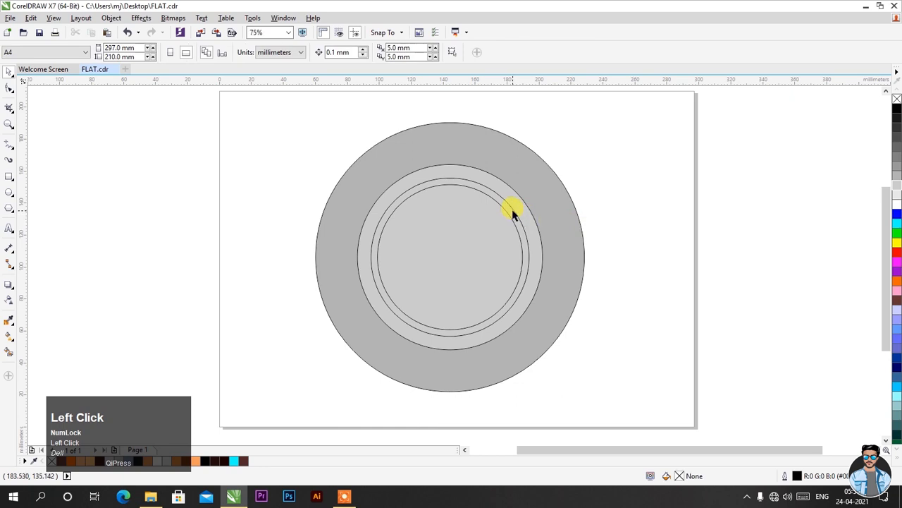
# Step: Fill the innermost circle with purple #9900CC
pyautogui.click(509, 213)
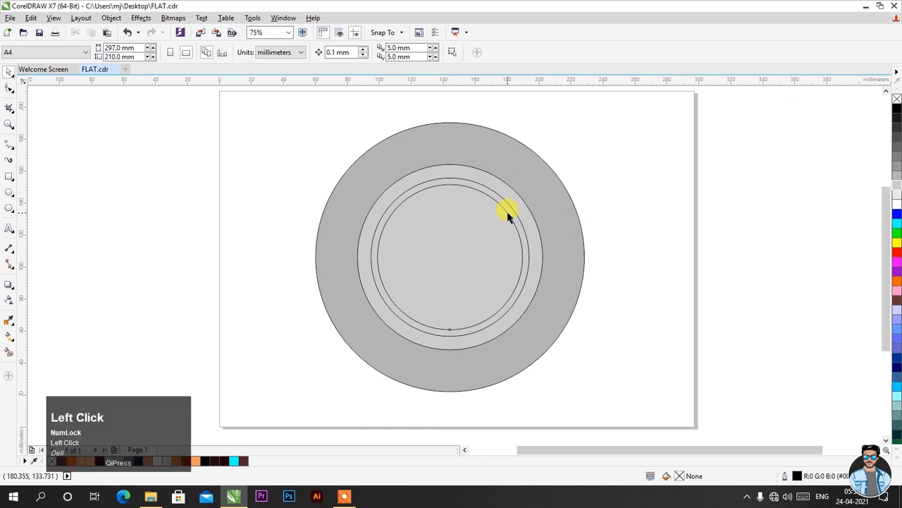
pyautogui.click(898, 272)
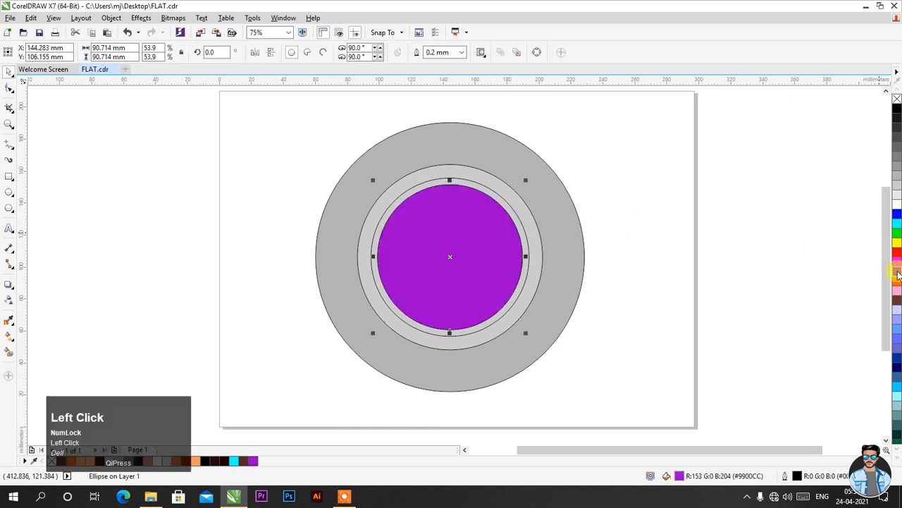
pyautogui.click(825, 289)
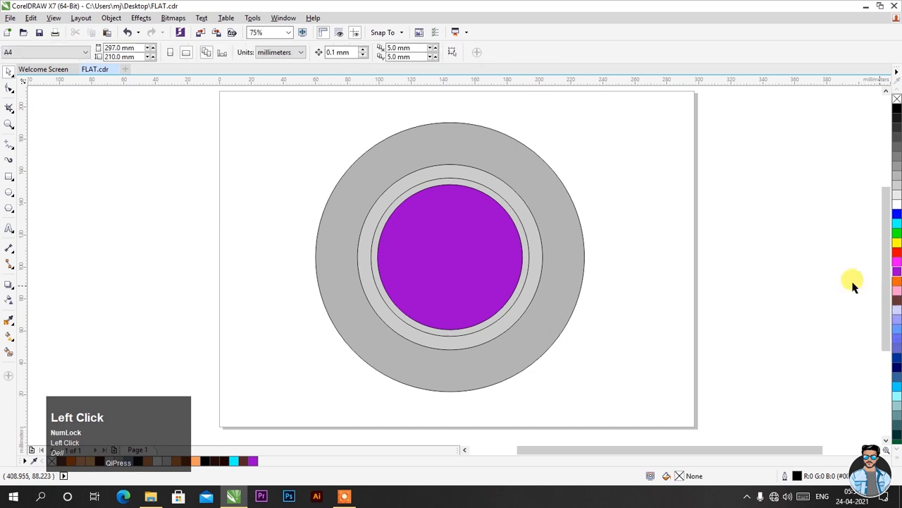
# Step: Change the innermost circle's fill to a custom dark brown, RGB 43, 13, 3 (#2B0D03)
pyautogui.click(509, 252)
pyautogui.click(897, 281)
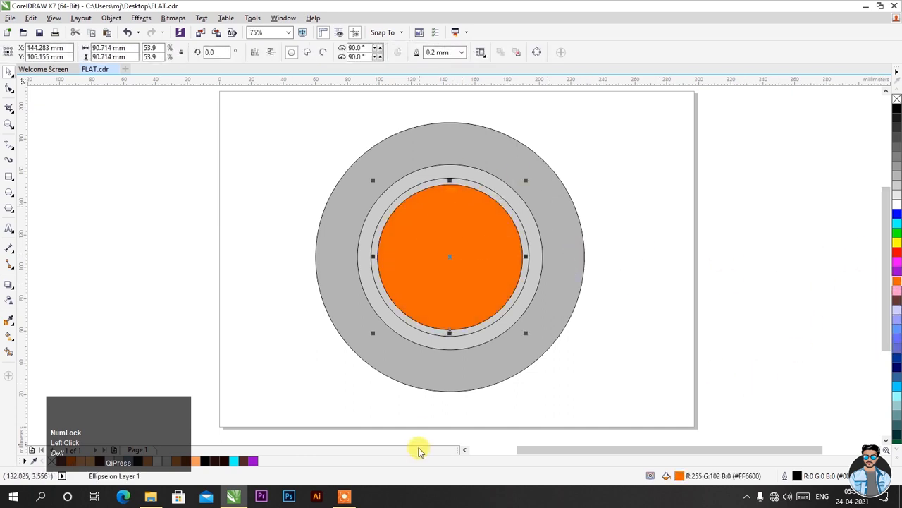
pyautogui.doubleClick(679, 477)
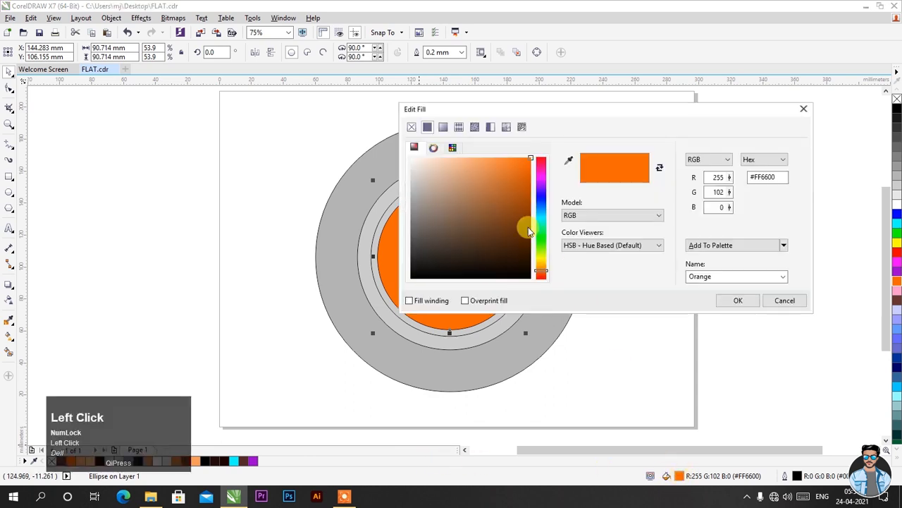
pyautogui.moveTo(510, 210)
pyautogui.mouseDown()
pyautogui.moveTo(504, 235)
pyautogui.moveTo(521, 246)
pyautogui.mouseUp()
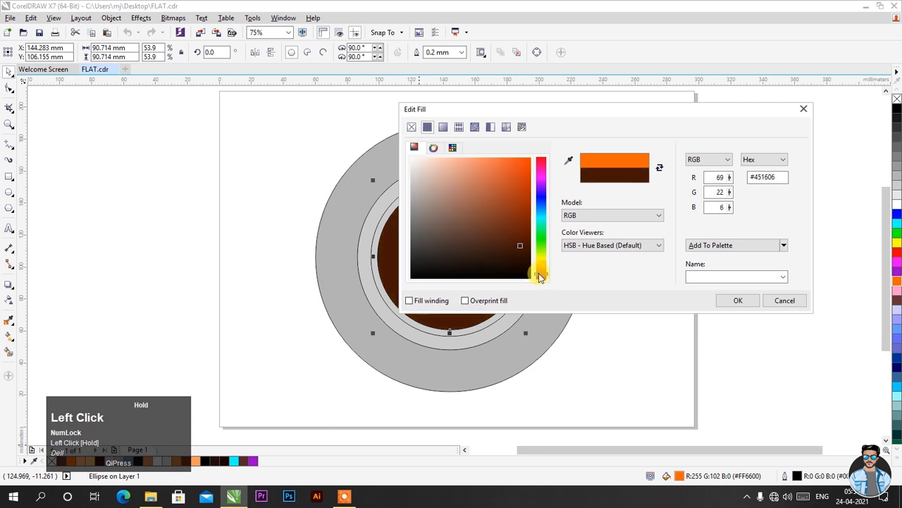
pyautogui.moveTo(578, 109); pyautogui.dragTo(718, 113)
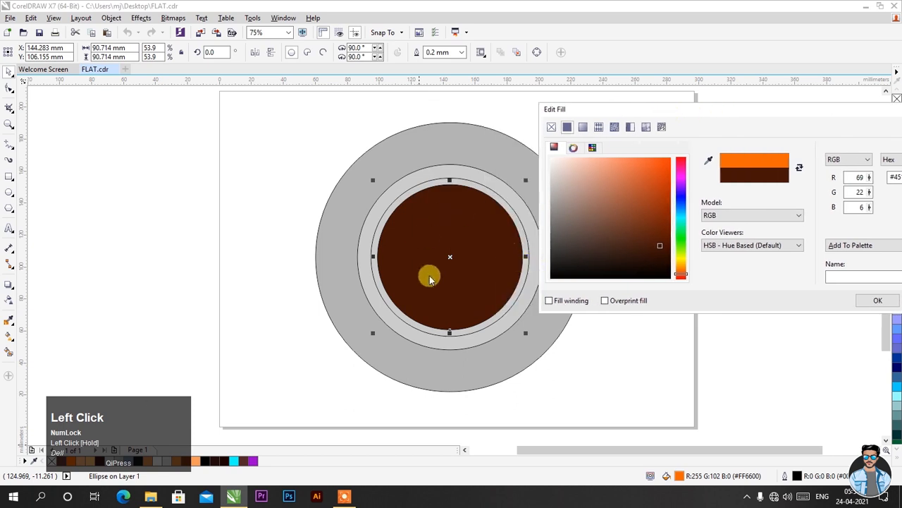
pyautogui.moveTo(657, 245); pyautogui.dragTo(660, 257)
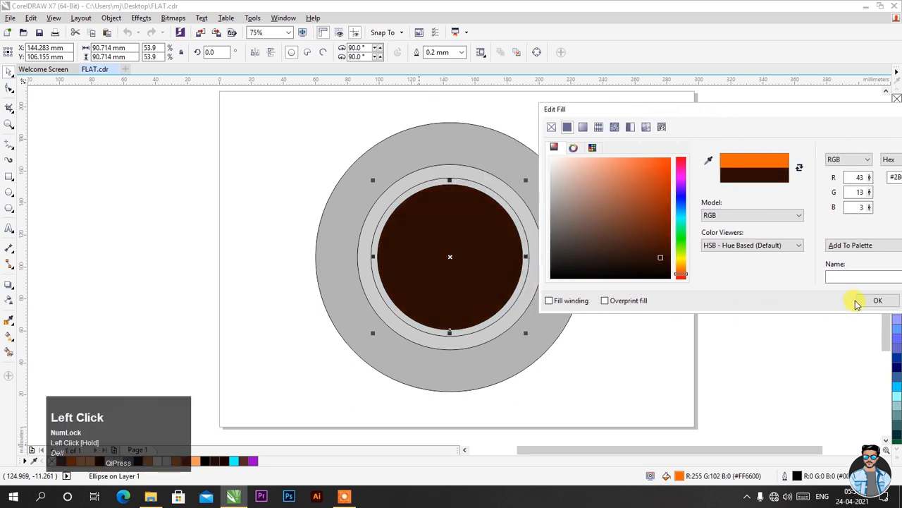
pyautogui.click(868, 302)
pyautogui.click(671, 274)
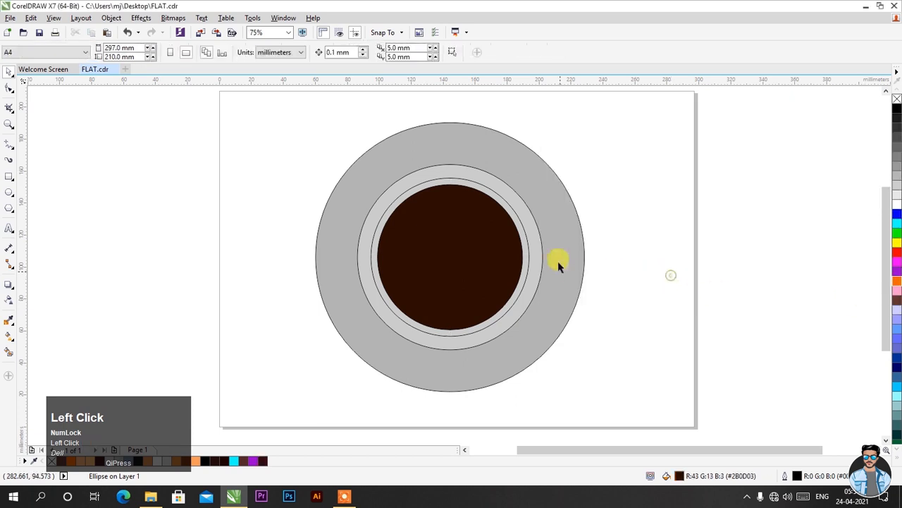
# Step: Remove the outline from the dark brown circle and convert the circle to curves
pyautogui.click(449, 230)
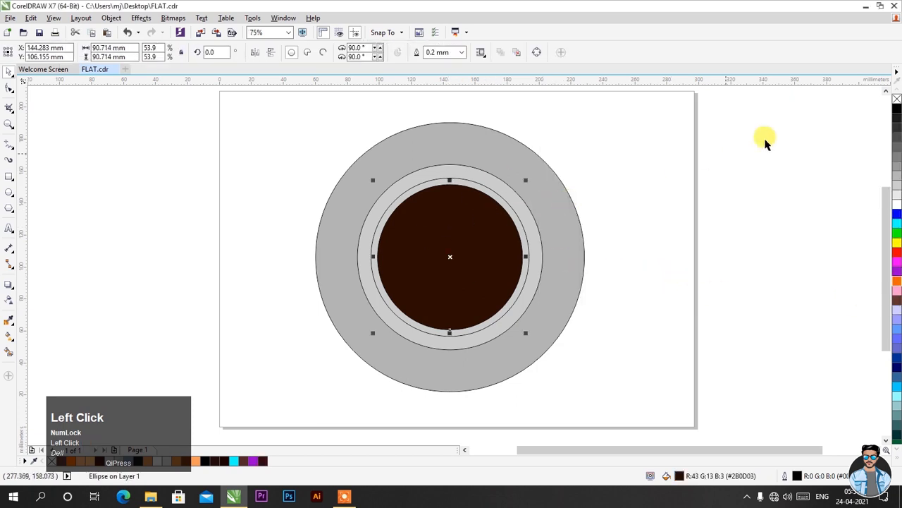
pyautogui.rightClick(896, 100)
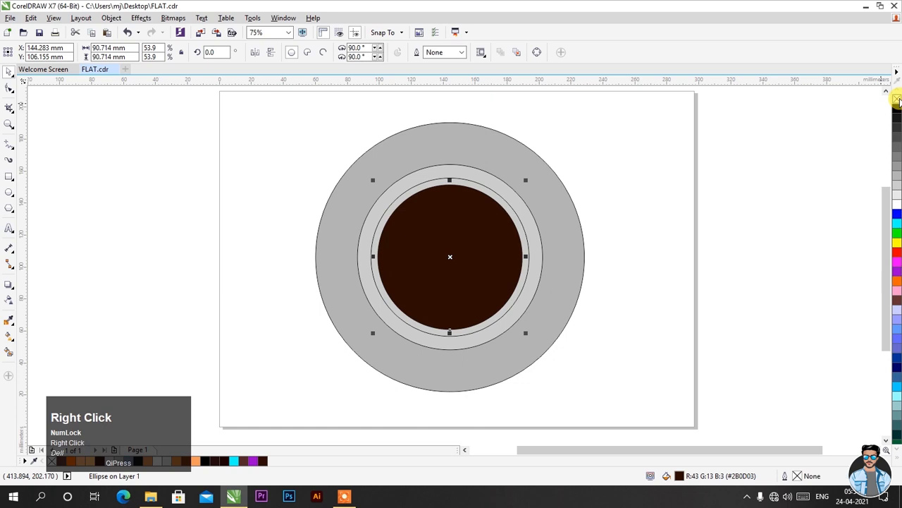
pyautogui.click(9, 87)
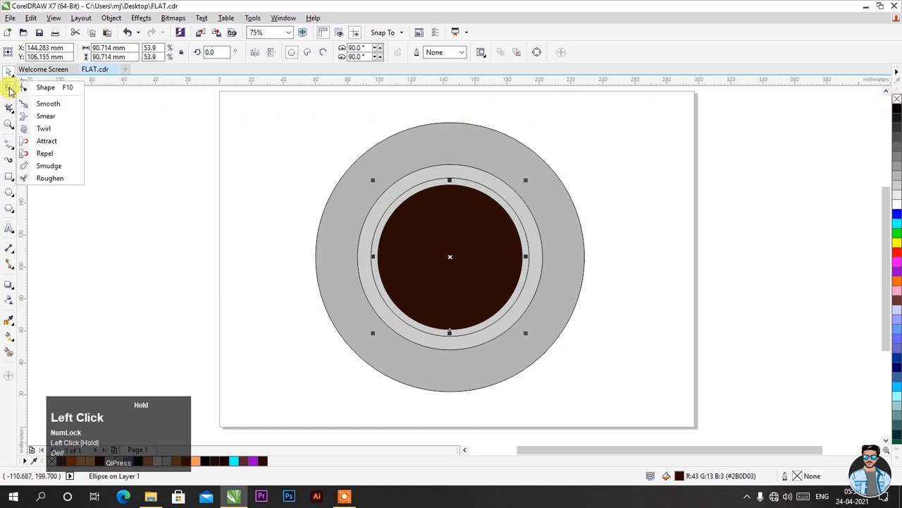
pyautogui.click(29, 91)
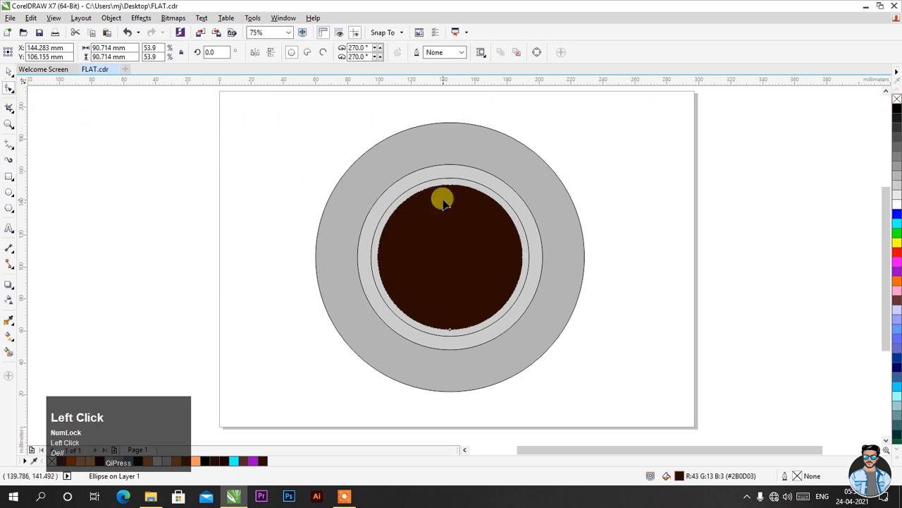
pyautogui.scroll(5, 442, 201)
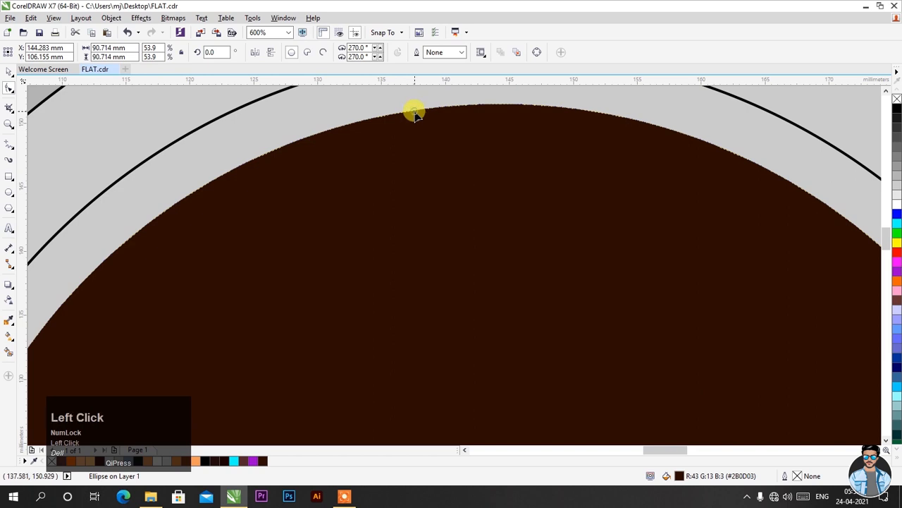
pyautogui.scroll(-3, 416, 121)
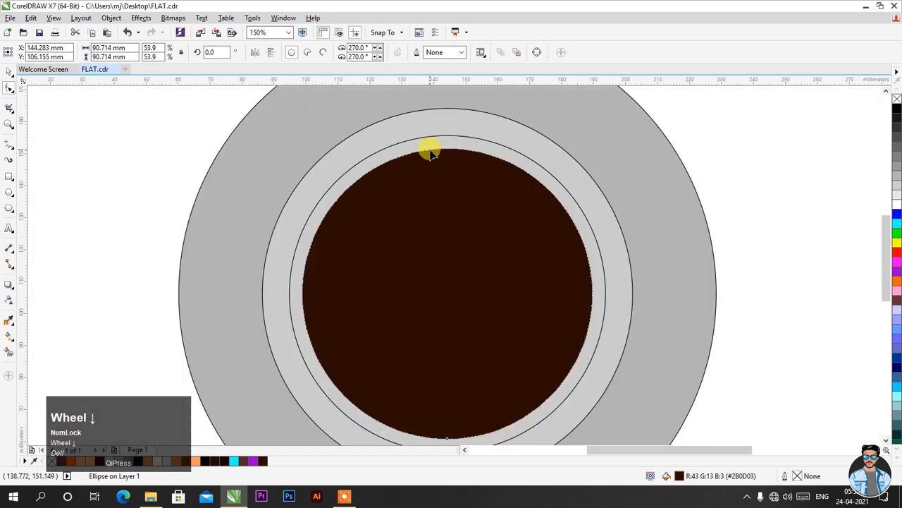
pyautogui.rightClick(431, 152)
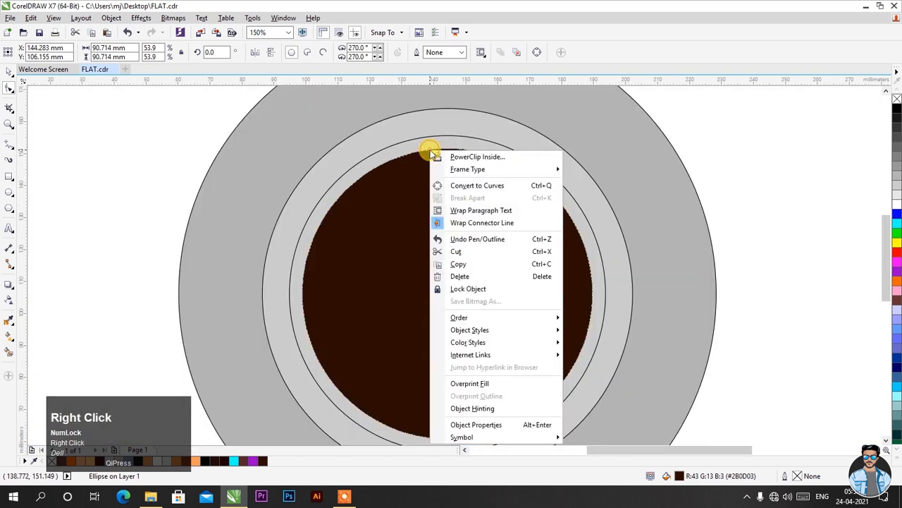
pyautogui.click(481, 188)
# Step: Pull the brown shape's top node down vertically to lower its upper edge, and flatten the bulge on the edge's left part
pyautogui.moveTo(447, 153); pyautogui.dragTo(439, 254)
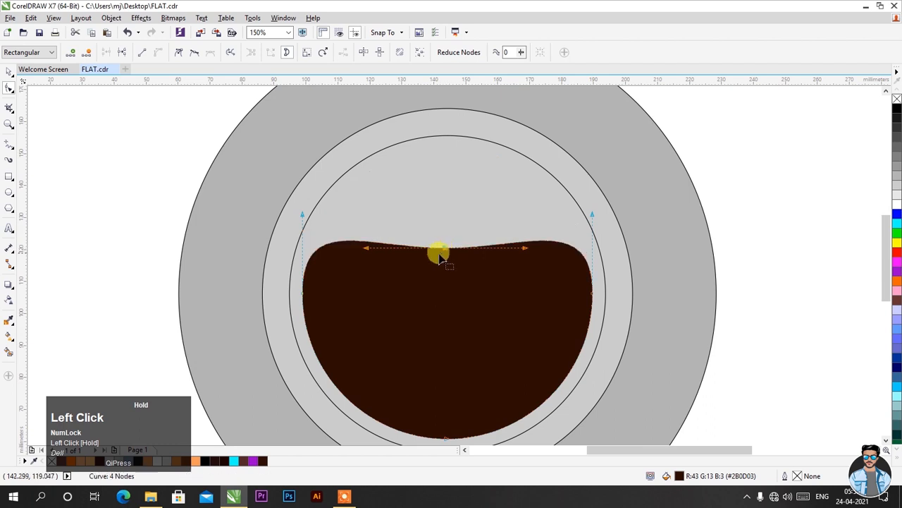
pyautogui.moveTo(303, 214); pyautogui.dragTo(303, 219)
pyautogui.moveTo(342, 241); pyautogui.dragTo(339, 252)
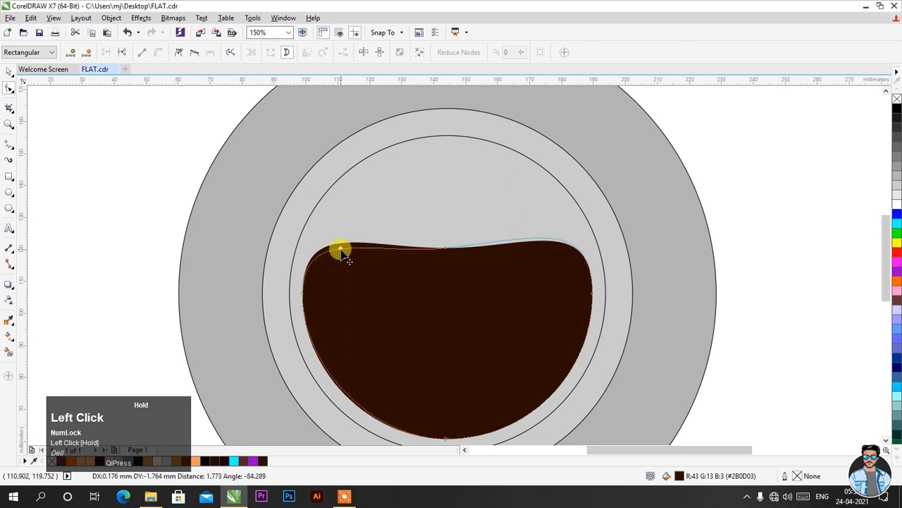
# Step: Add two nodes to the brown shape's upper edge and reposition the edge nodes so it rises to a peak on the right
pyautogui.click(566, 242)
pyautogui.click(452, 249)
pyautogui.moveTo(444, 252); pyautogui.dragTo(425, 250)
pyautogui.moveTo(549, 244); pyautogui.dragTo(485, 227)
pyautogui.moveTo(548, 243); pyautogui.dragTo(533, 201)
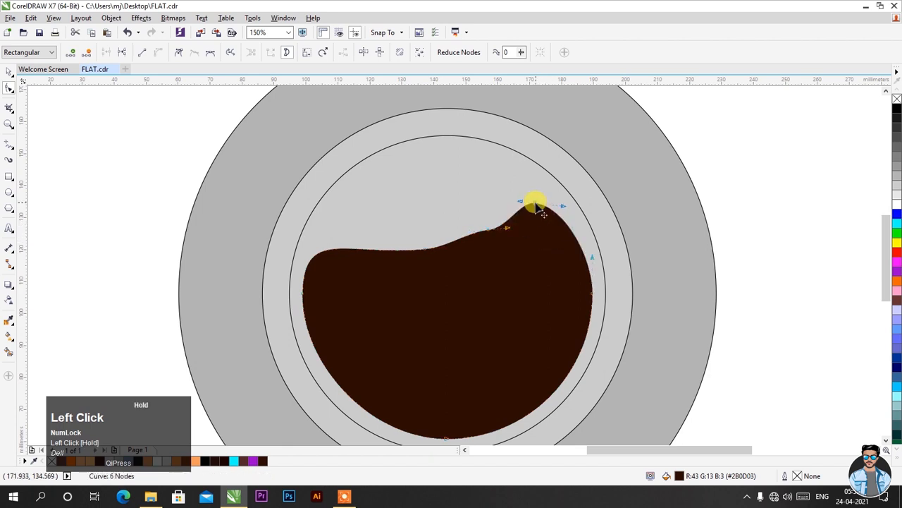
# Step: Bend the upper edge of the brown shape into a dip on its left part and a rounded hump in the middle
pyautogui.click(439, 248)
pyautogui.moveTo(438, 248); pyautogui.dragTo(435, 240)
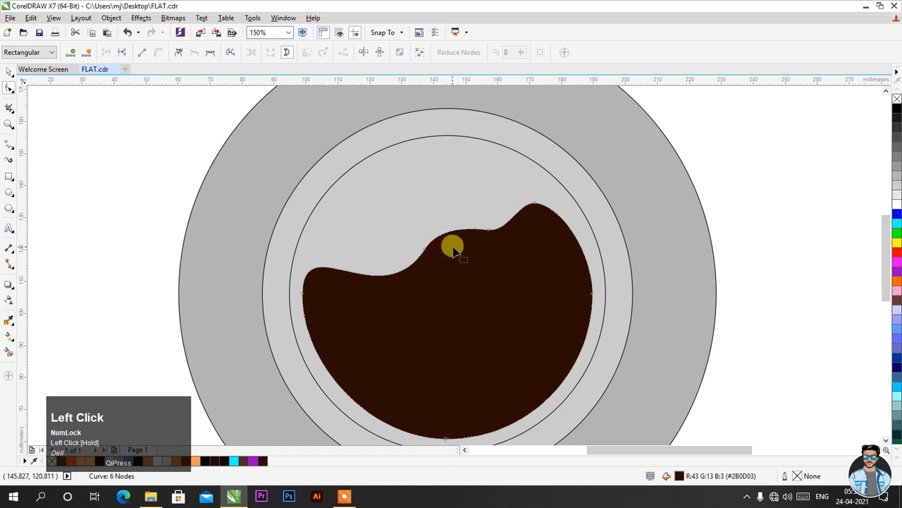
pyautogui.click(8, 71)
pyautogui.click(94, 137)
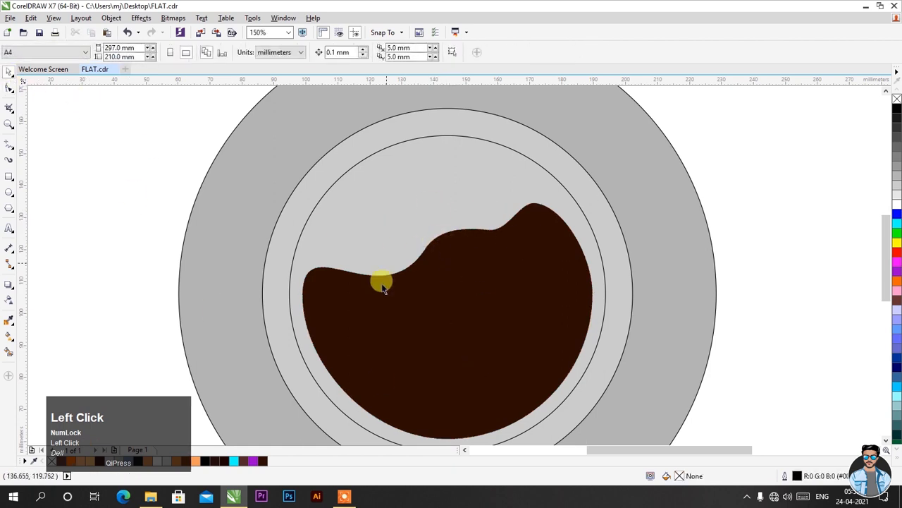
pyautogui.click(519, 251)
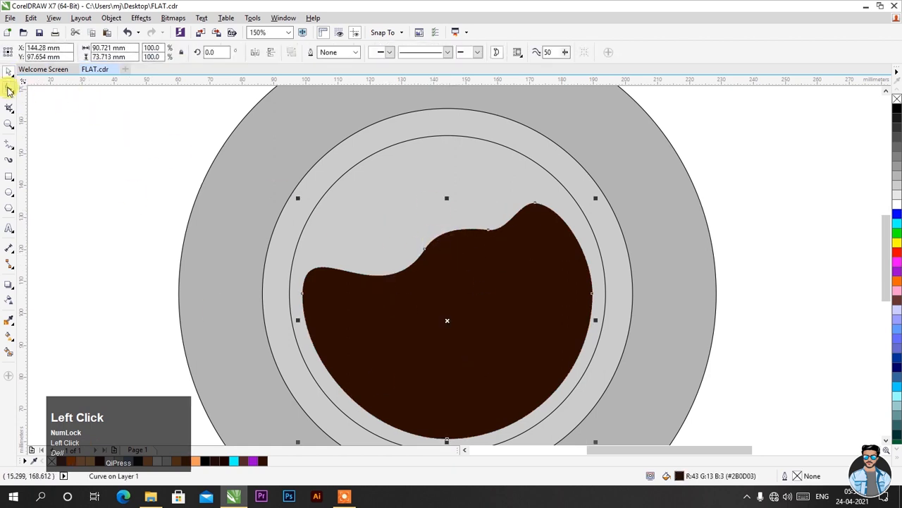
# Step: Tilt the curve handles of the dark brown shape's peak node to round the slope falling to its right
pyautogui.click(9, 88)
pyautogui.click(538, 206)
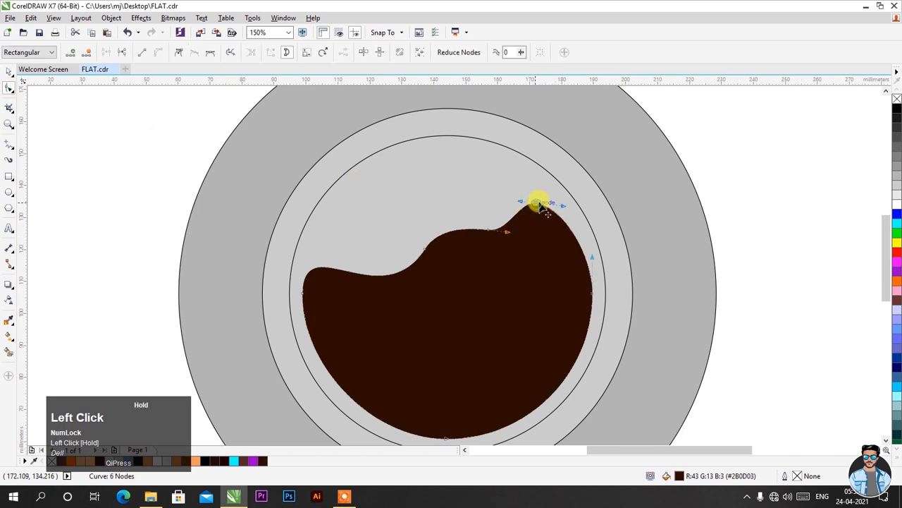
pyautogui.scroll(2, 599, 255)
pyautogui.moveTo(590, 257); pyautogui.dragTo(586, 252)
pyautogui.moveTo(527, 155); pyautogui.dragTo(536, 141)
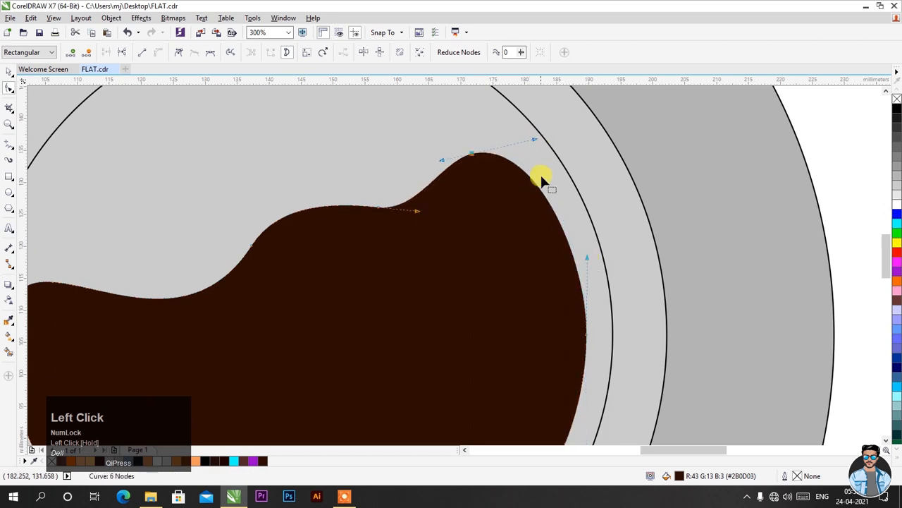
pyautogui.scroll(-2, 542, 180)
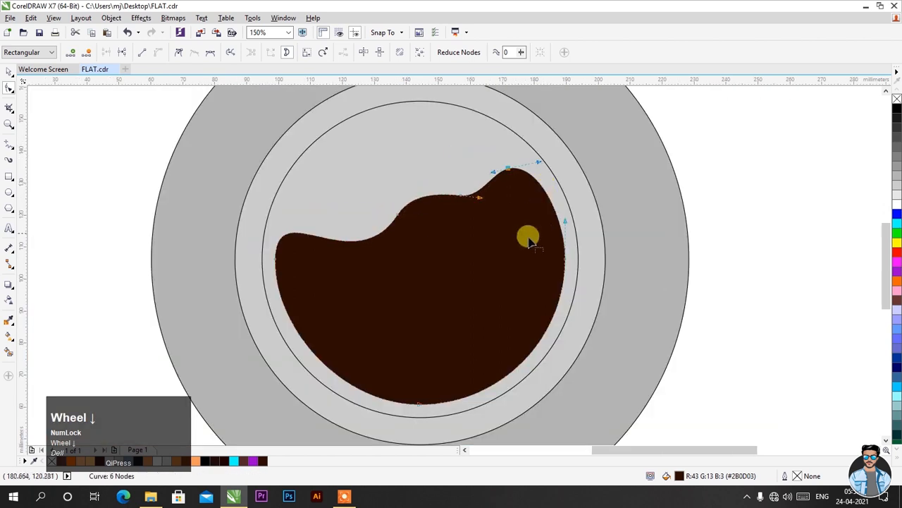
pyautogui.click(9, 70)
pyautogui.click(64, 131)
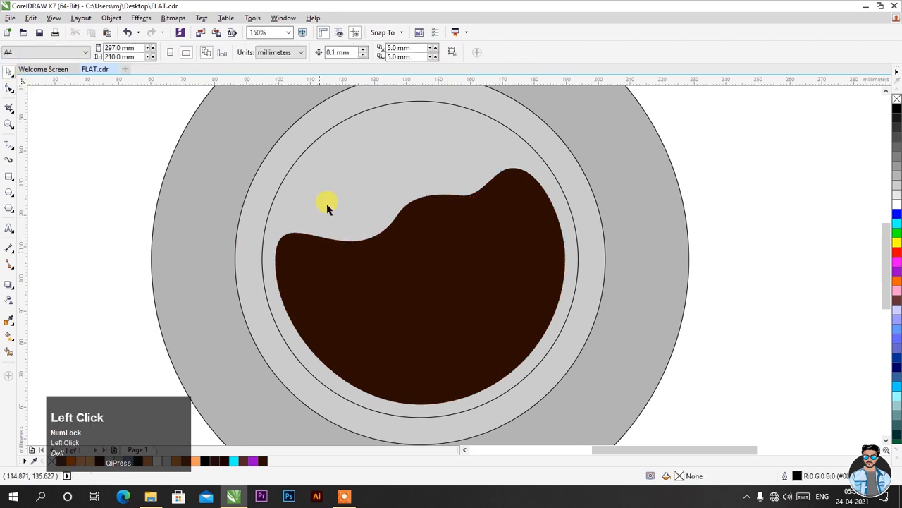
# Step: Fill the inner circle behind the dark brown shape with a solid reddish brown, #7D2500
pyautogui.click(301, 155)
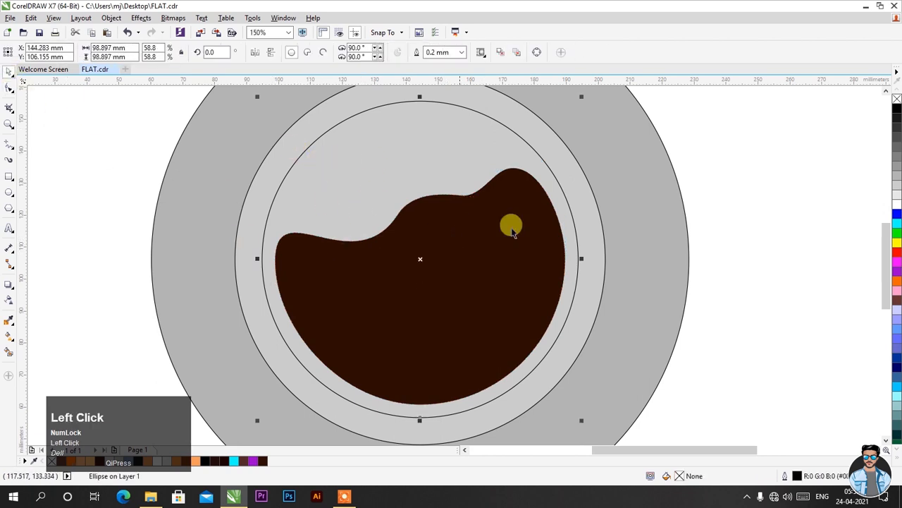
pyautogui.click(898, 281)
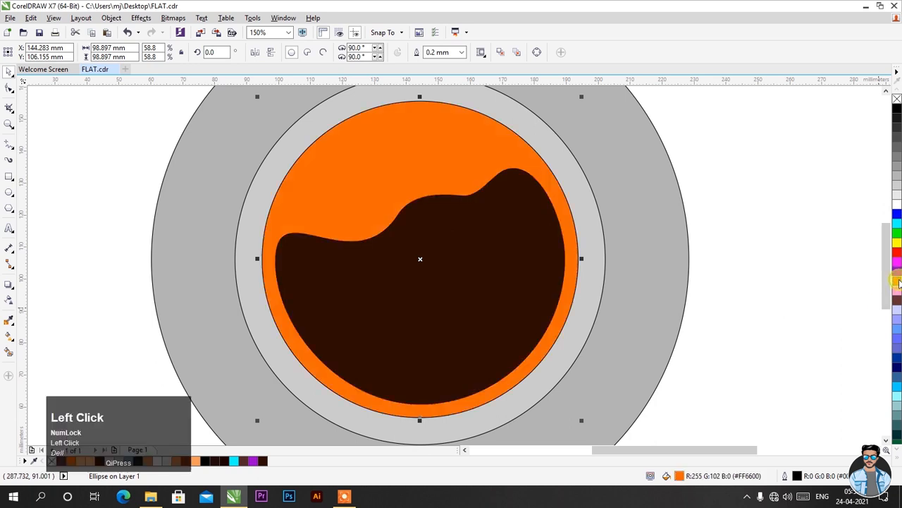
pyautogui.doubleClick(680, 476)
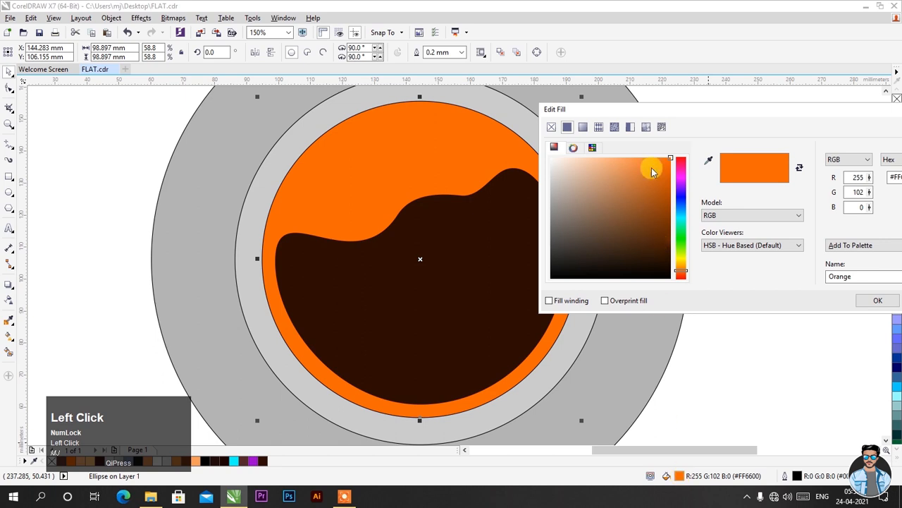
pyautogui.moveTo(672, 112); pyautogui.dragTo(614, 97)
pyautogui.click(583, 200)
pyautogui.moveTo(583, 199); pyautogui.dragTo(606, 187)
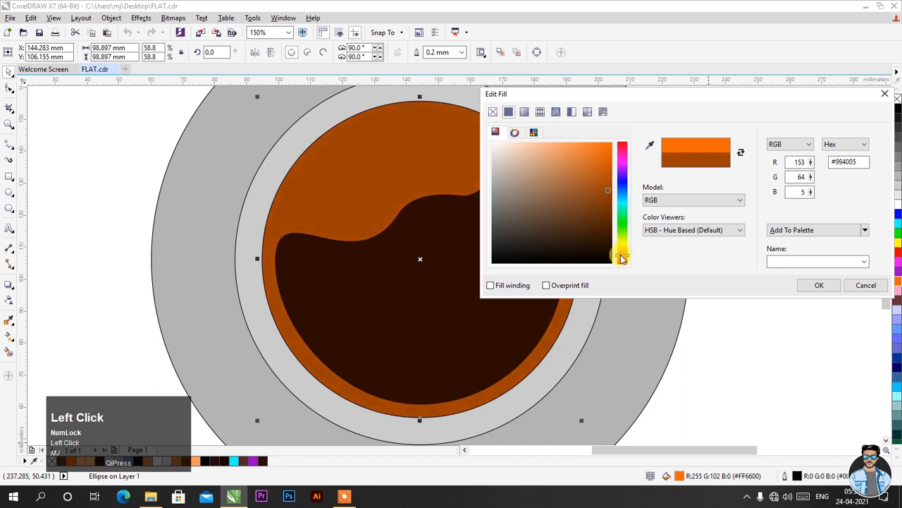
pyautogui.moveTo(622, 259); pyautogui.dragTo(623, 260)
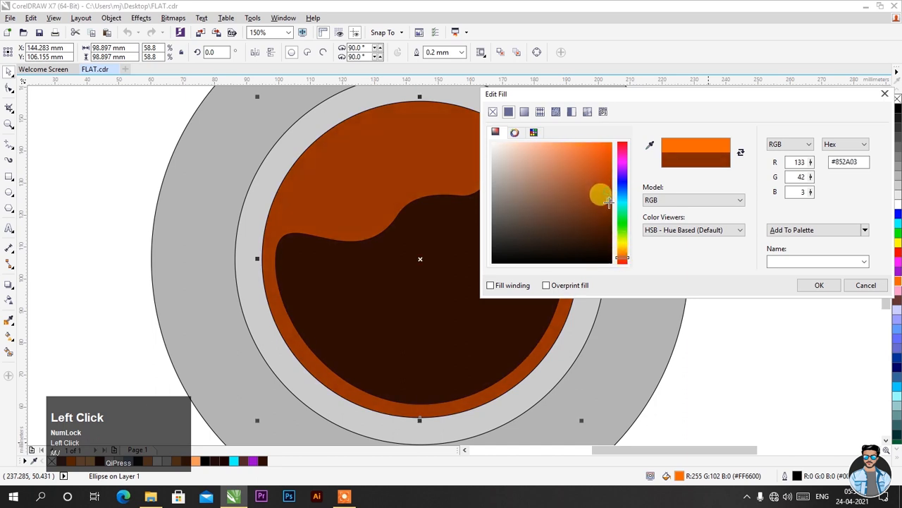
pyautogui.moveTo(609, 199); pyautogui.dragTo(610, 210)
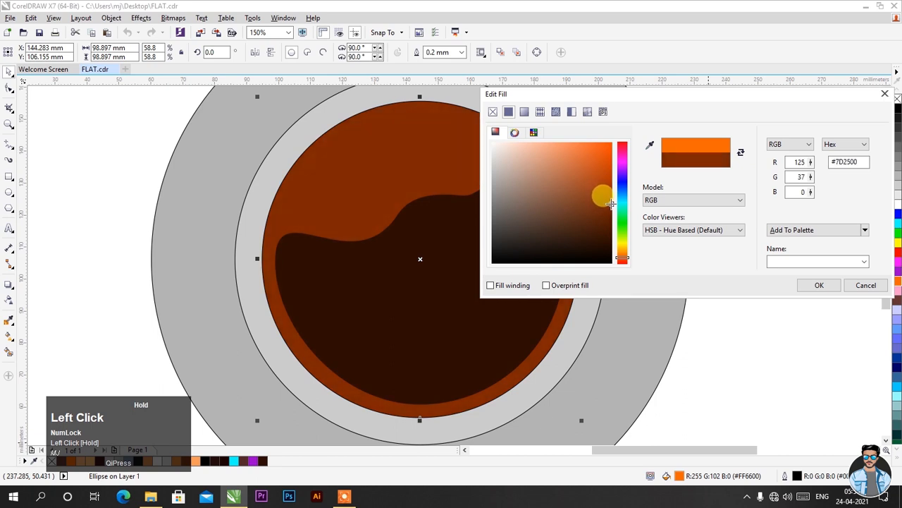
pyautogui.click(820, 287)
pyautogui.click(767, 288)
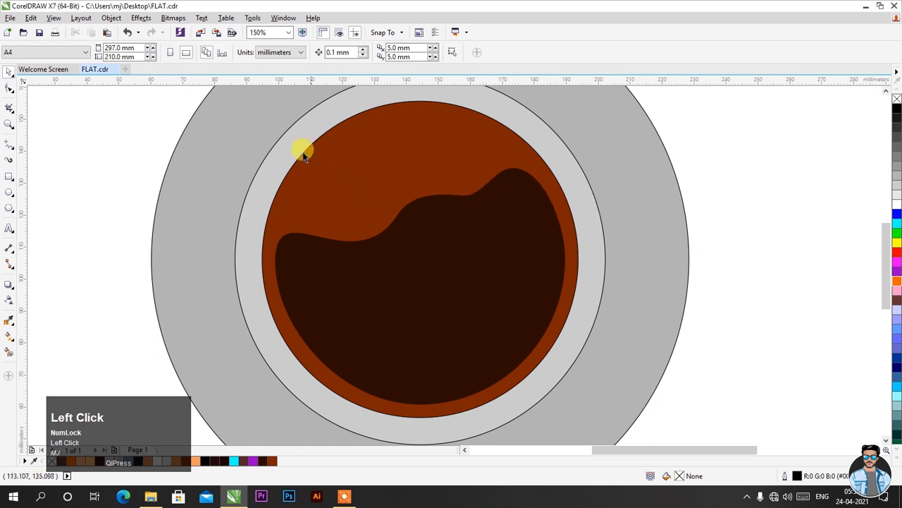
# Step: Remove the outlines from all four objects of the illustration
pyautogui.scroll(-1, 449, 263)
pyautogui.moveTo(266, 110); pyautogui.dragTo(606, 409)
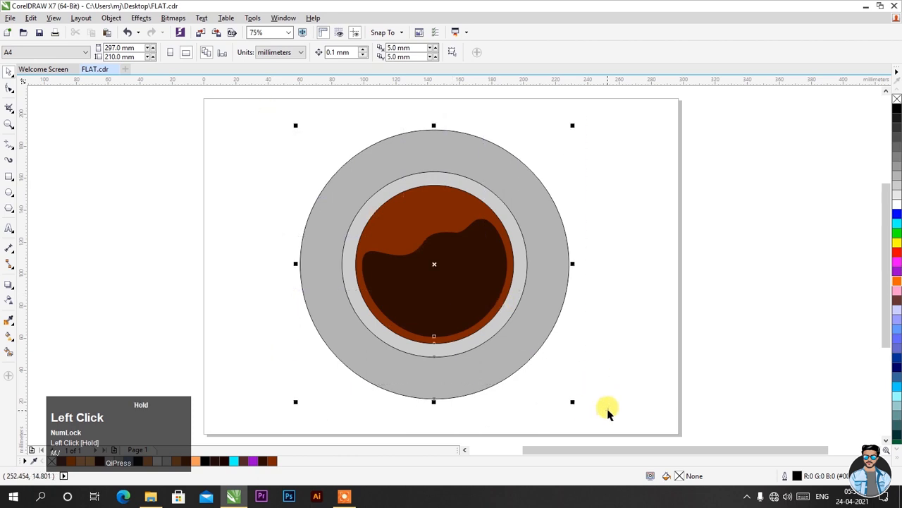
pyautogui.rightClick(897, 102)
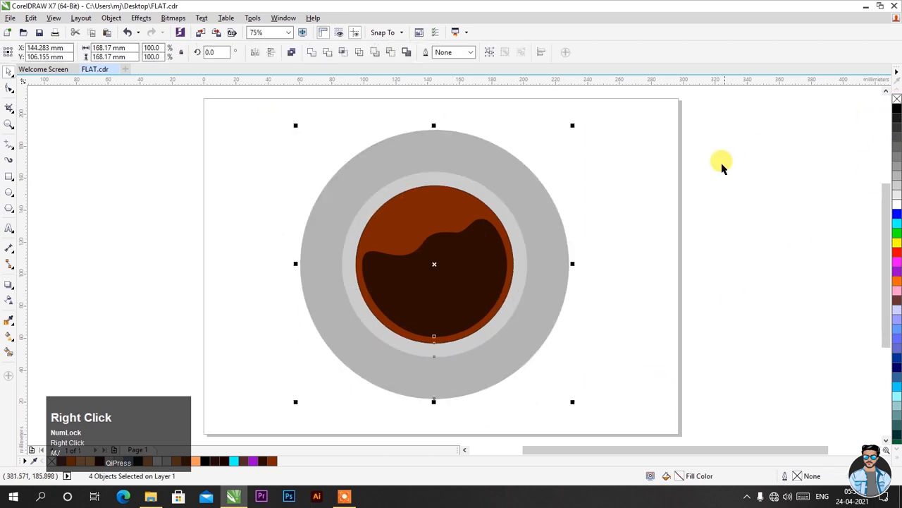
pyautogui.click(634, 163)
# Step: Duplicate the reddish-brown circle and offset the copy down and right, centred at about X 148.16, Y 101.22 mm
pyautogui.scroll(1, 476, 243)
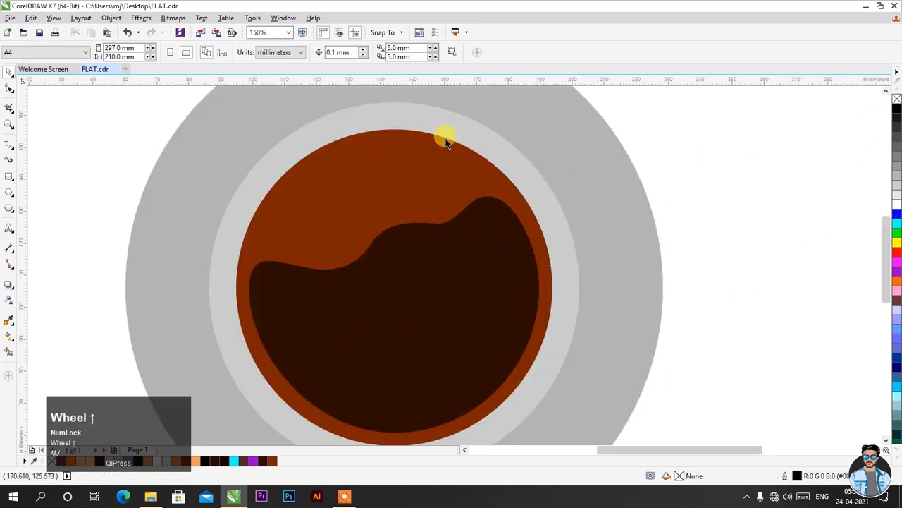
pyautogui.click(399, 149)
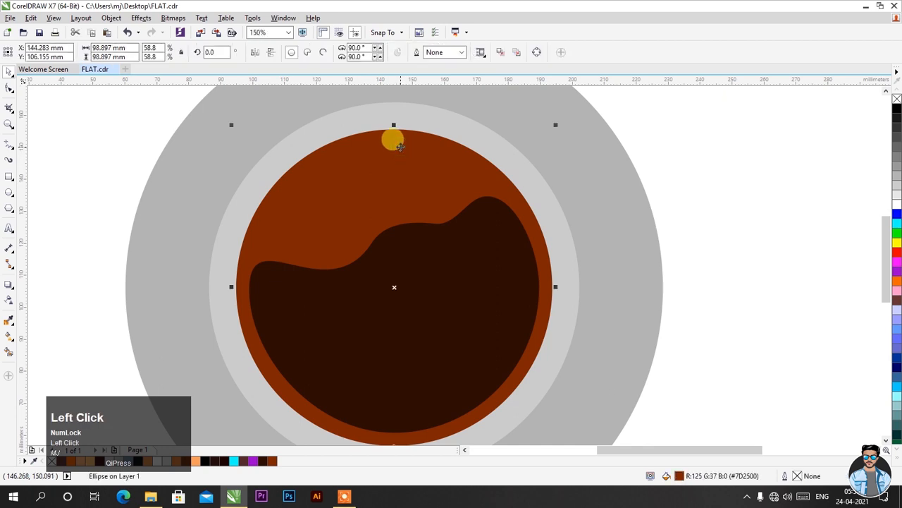
pyautogui.moveTo(399, 146); pyautogui.dragTo(393, 113)
pyautogui.hotkey('ctrl', 'z')
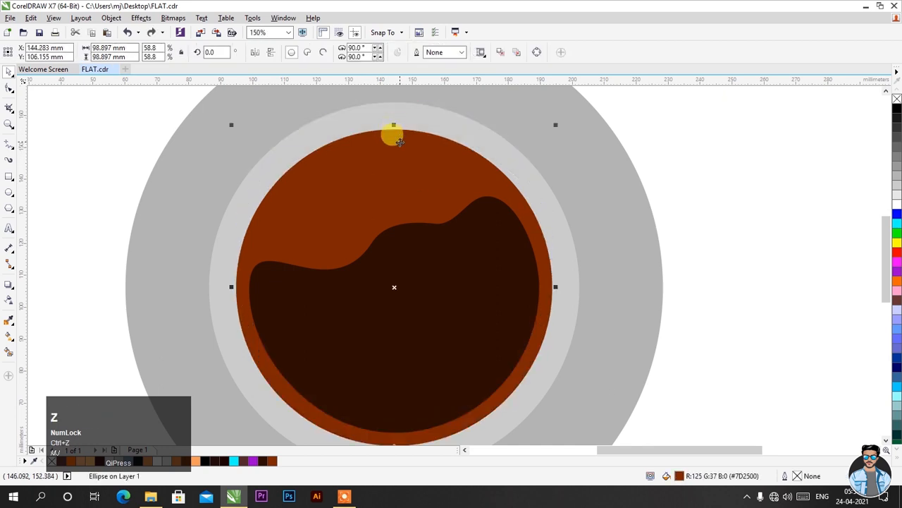
pyautogui.rightClick(399, 142)
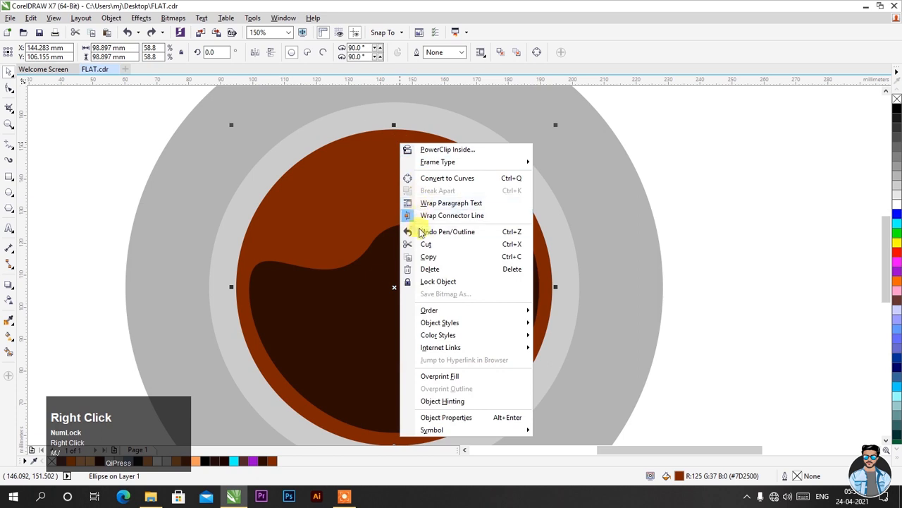
pyautogui.click(418, 259)
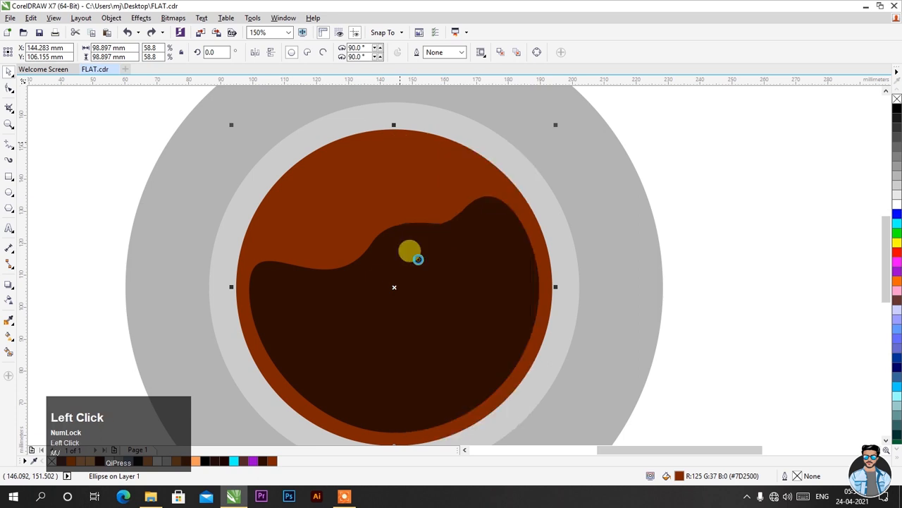
pyautogui.rightClick(688, 135)
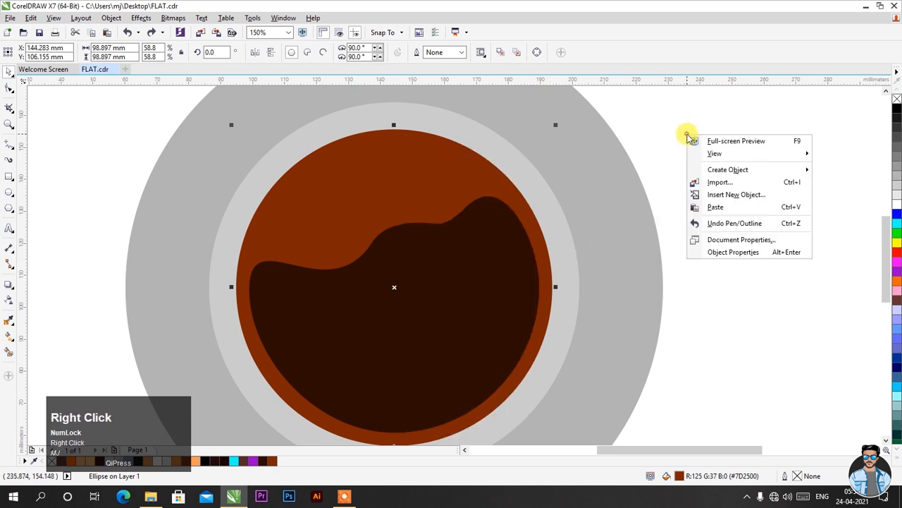
pyautogui.click(707, 211)
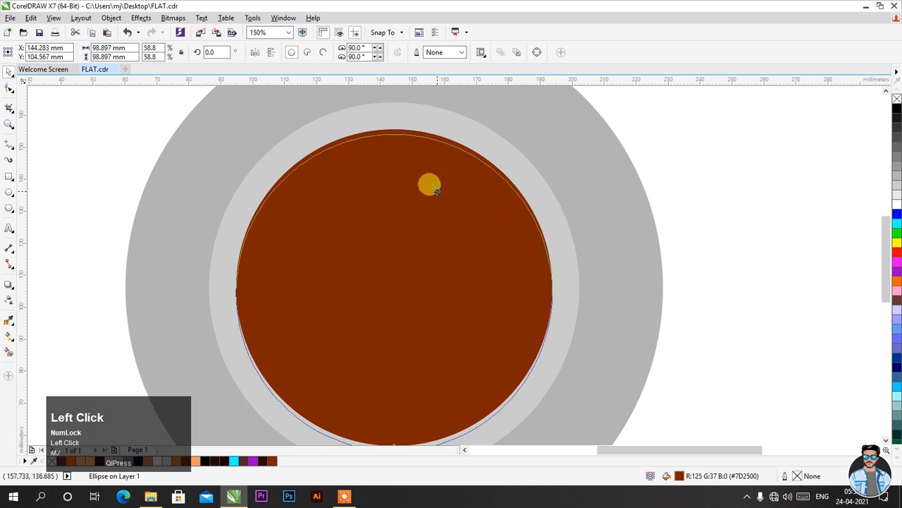
pyautogui.moveTo(436, 191)
pyautogui.mouseDown()
pyautogui.moveTo(436, 201)
pyautogui.moveTo(449, 201)
pyautogui.mouseUp()
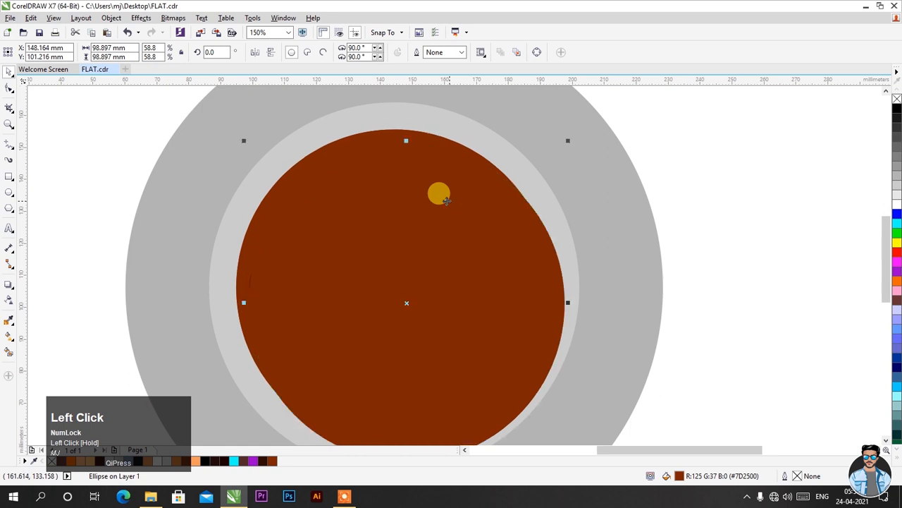
# Step: Use Smart Fill to create a crescent from the part of the reddish-brown circle left uncovered by its offset copy
pyautogui.click(10, 353)
pyautogui.hotkey('ctrl', 's')
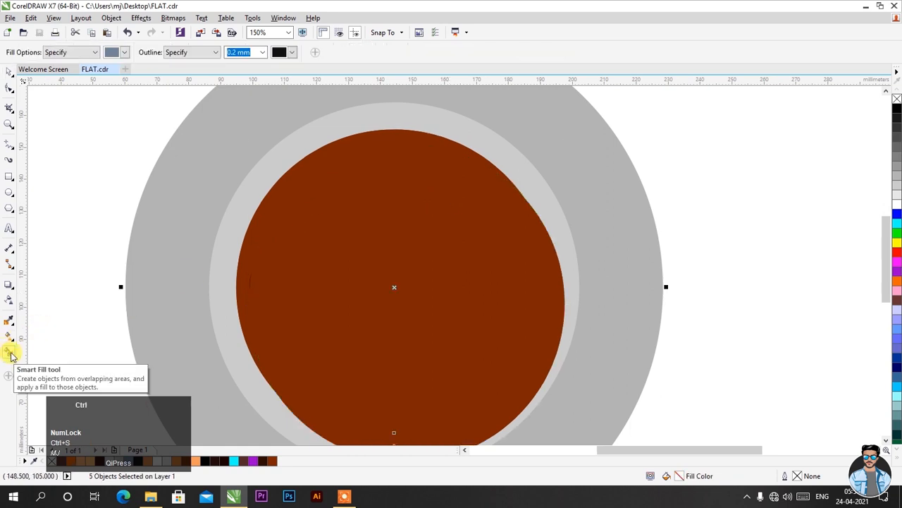
pyautogui.hotkey('ctrl', 'w')
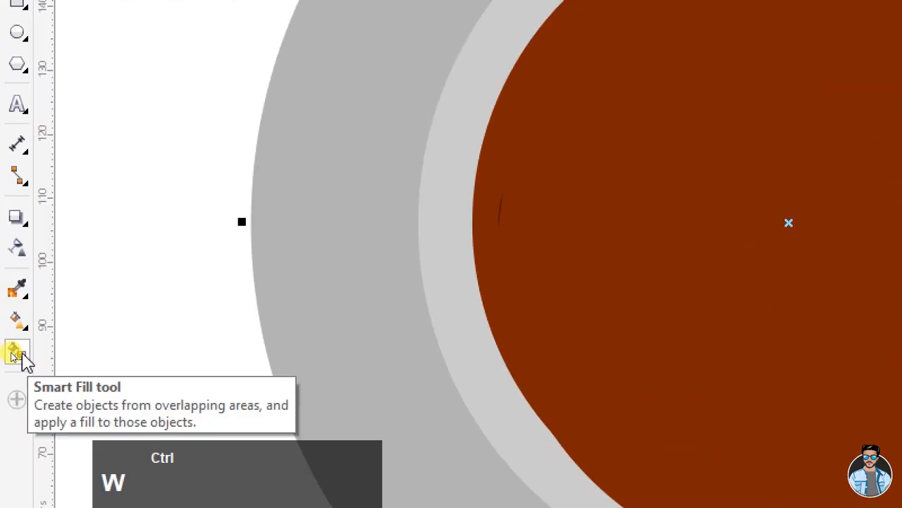
pyautogui.keyDown('ctrl'); pyautogui.click(21, 358); pyautogui.keyUp('ctrl')
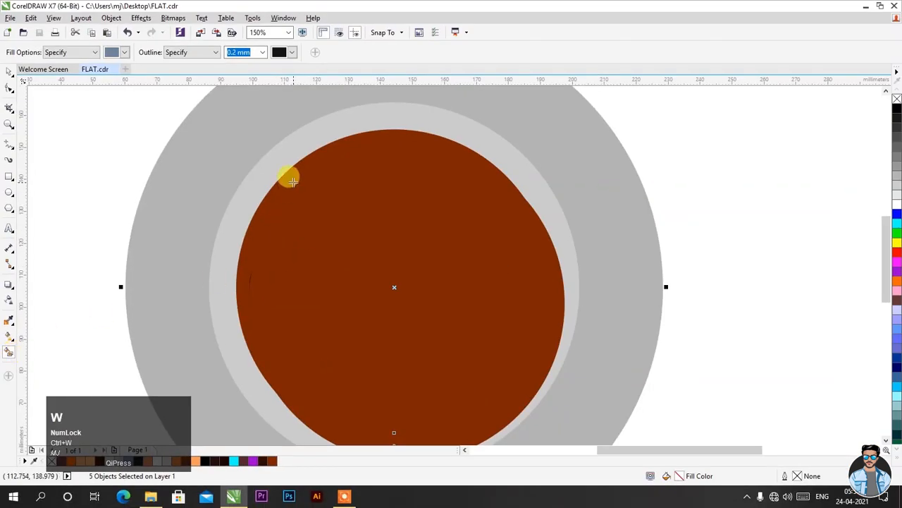
pyautogui.click(293, 181)
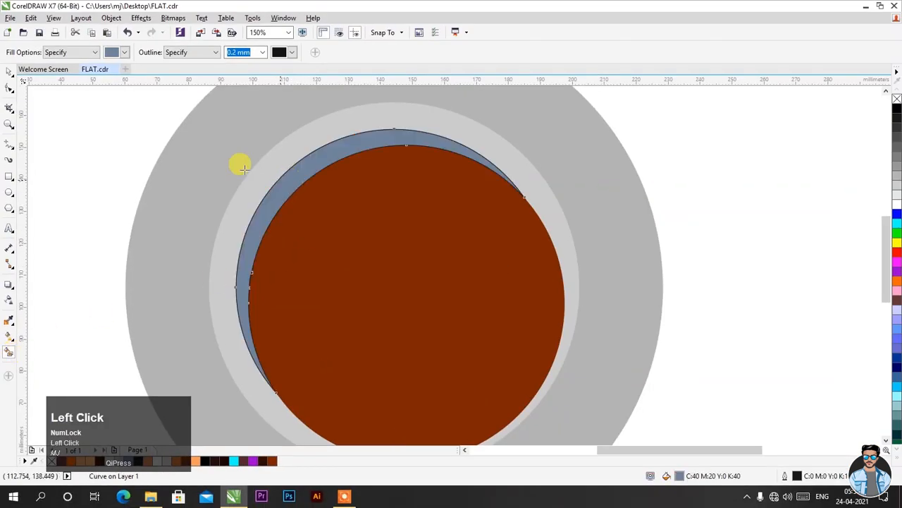
# Step: Move the offset circle copy aside and delete it, leaving the crescent over the original circle
pyautogui.click(9, 70)
pyautogui.click(54, 147)
pyautogui.moveTo(431, 325); pyautogui.dragTo(553, 314)
pyautogui.rightClick(603, 325)
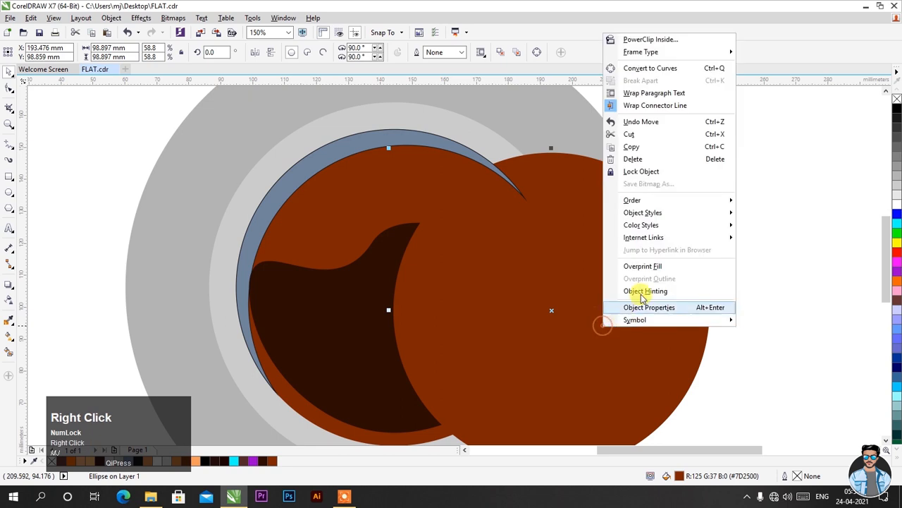
pyautogui.click(642, 159)
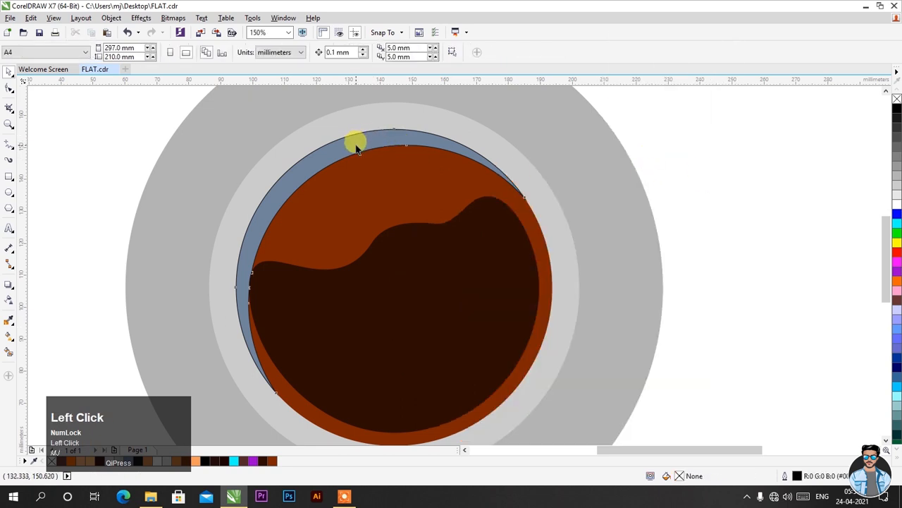
# Step: Fill the crescent with light orange #FFAB73 and remove its outline
pyautogui.click(357, 149)
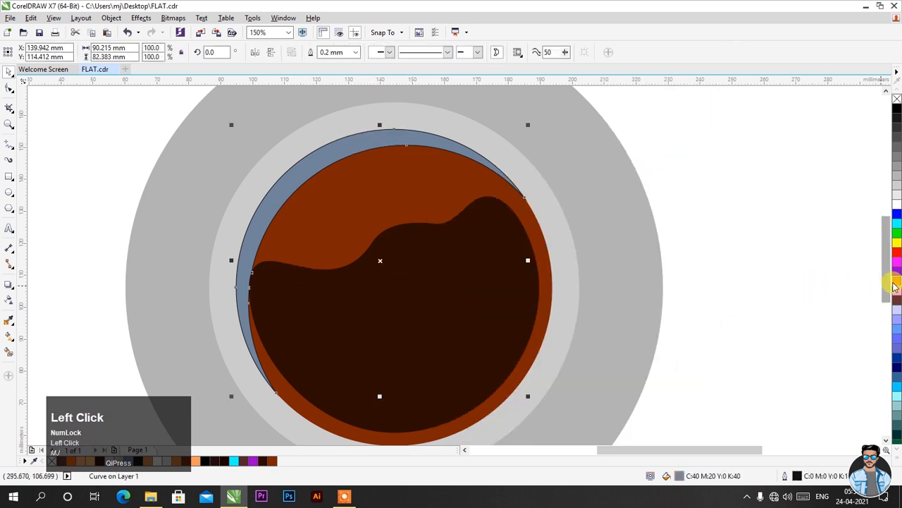
pyautogui.click(894, 282)
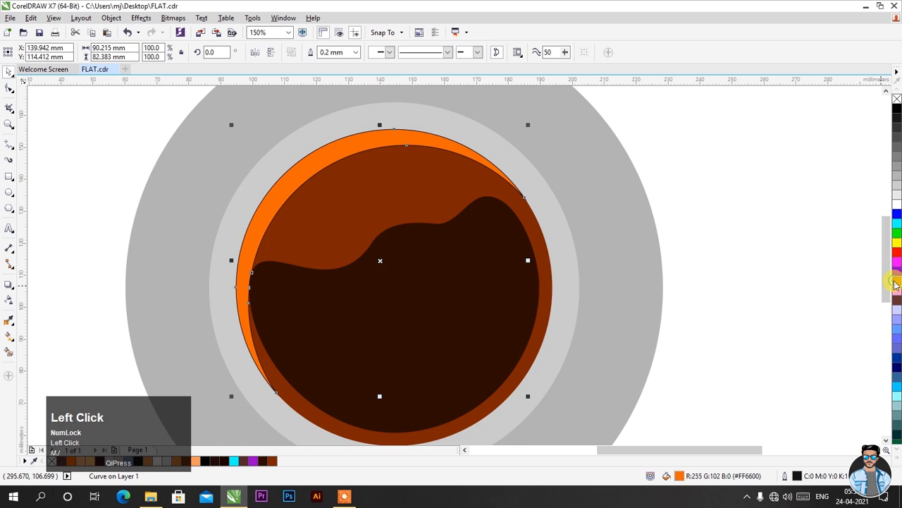
pyautogui.doubleClick(682, 477)
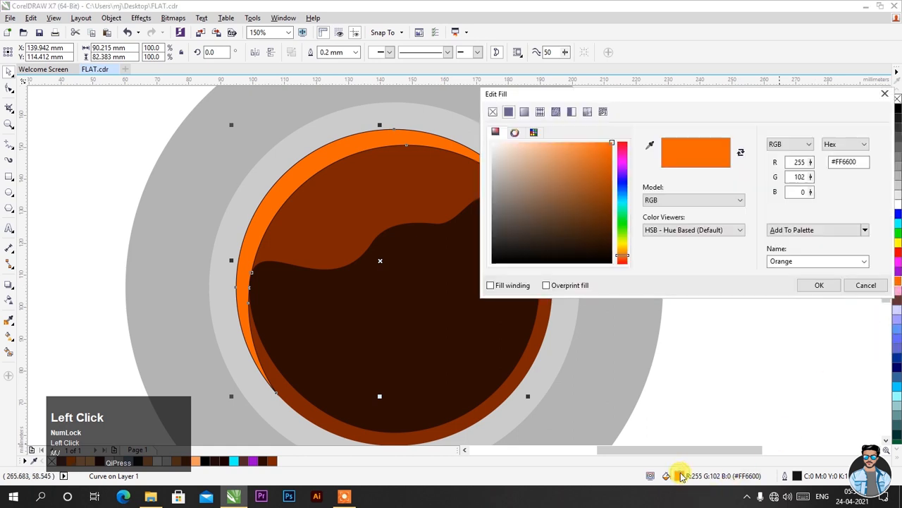
pyautogui.moveTo(592, 153); pyautogui.dragTo(569, 141)
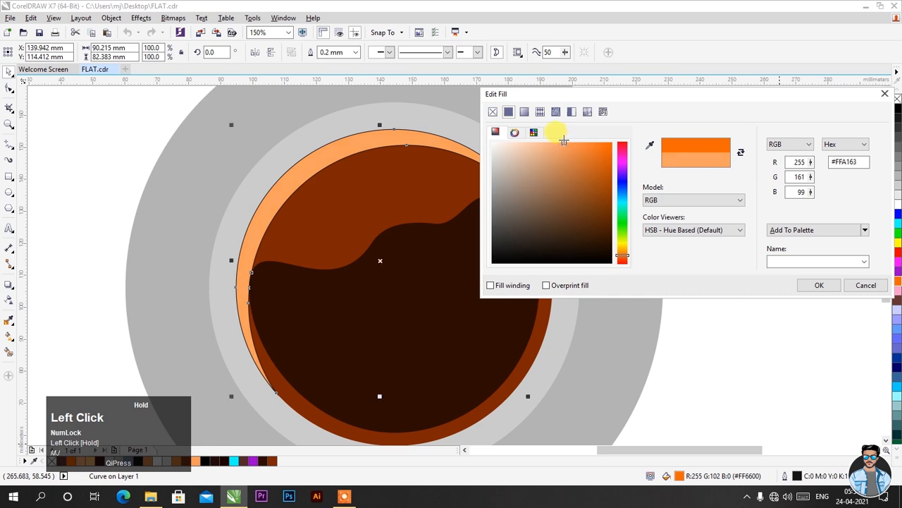
pyautogui.click(818, 284)
pyautogui.rightClick(896, 102)
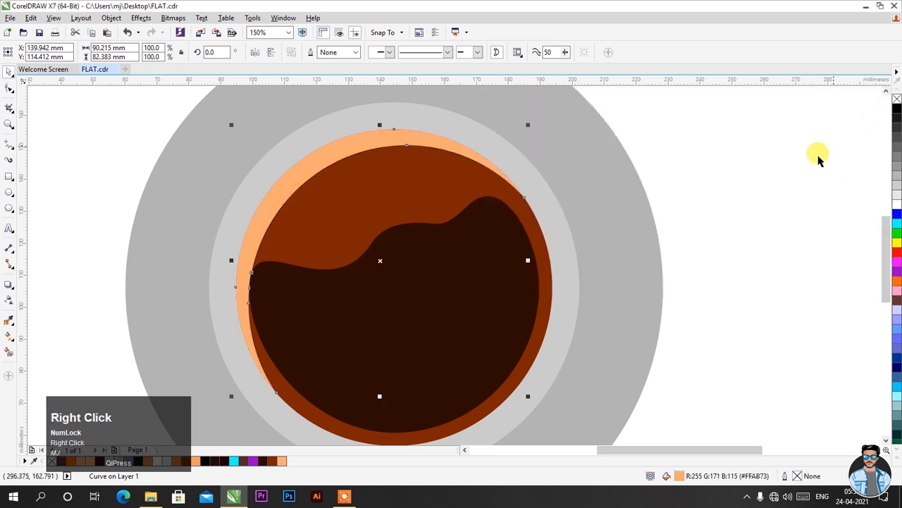
pyautogui.click(748, 189)
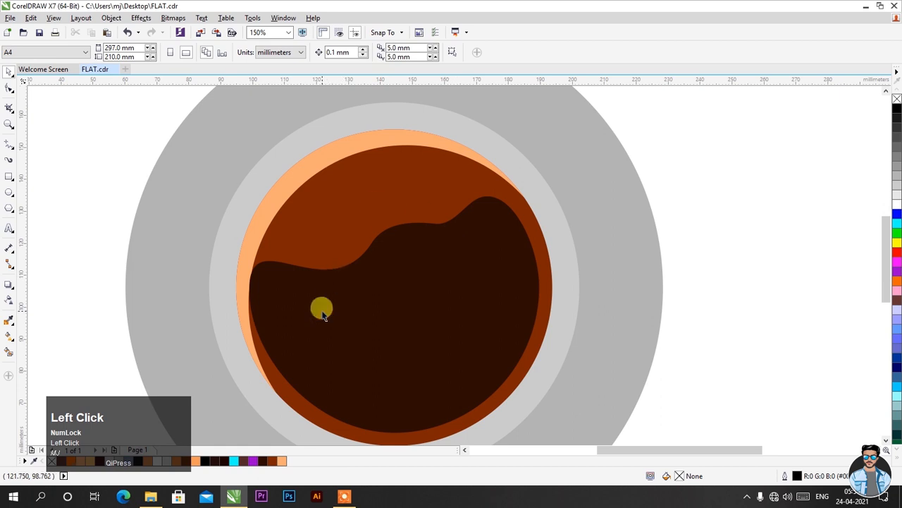
# Step: Tilt the curve handles of the dark brown shape's leftmost node to reshape its left side
pyautogui.scroll(1, 303, 317)
pyautogui.click(272, 291)
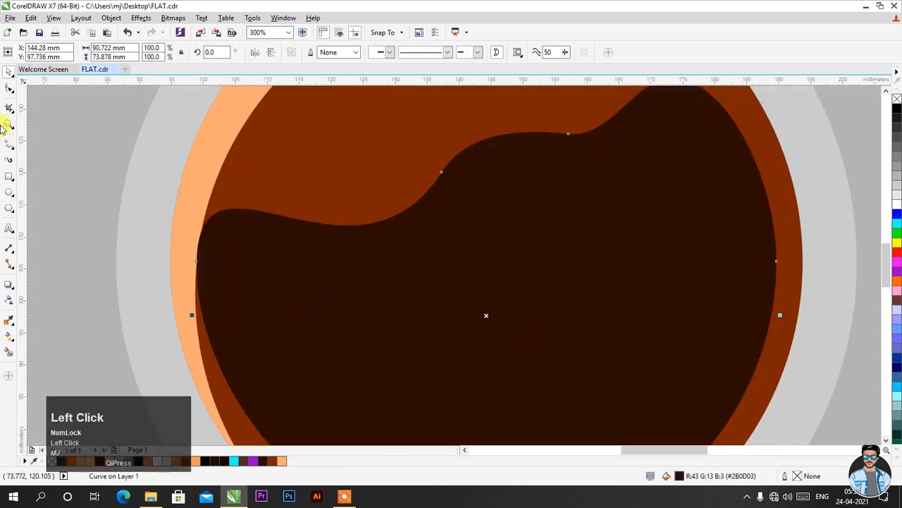
pyautogui.click(9, 87)
pyautogui.moveTo(216, 288); pyautogui.dragTo(223, 141)
pyautogui.scroll(-2, 281, 185)
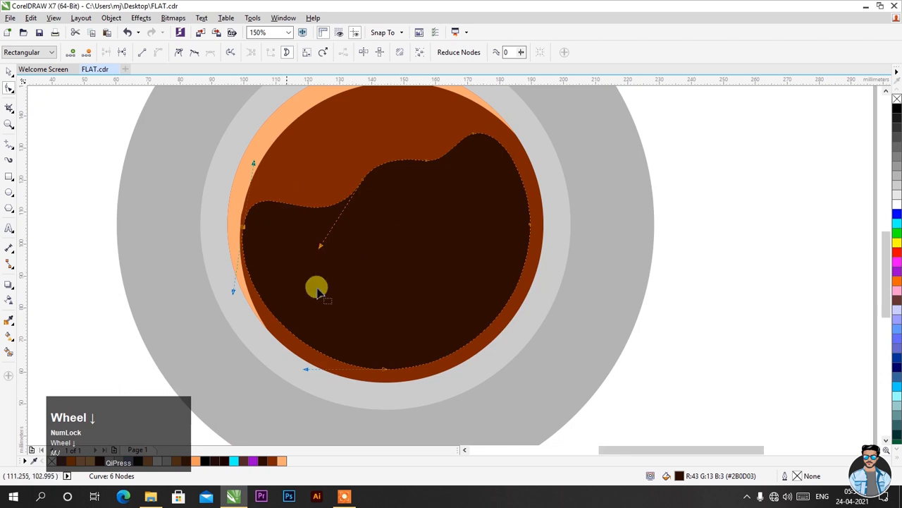
# Step: Duplicate the light grey circle of the cup rim in place
pyautogui.click(9, 73)
pyautogui.click(61, 151)
pyautogui.scroll(-2, 360, 290)
pyautogui.scroll(2, 339, 202)
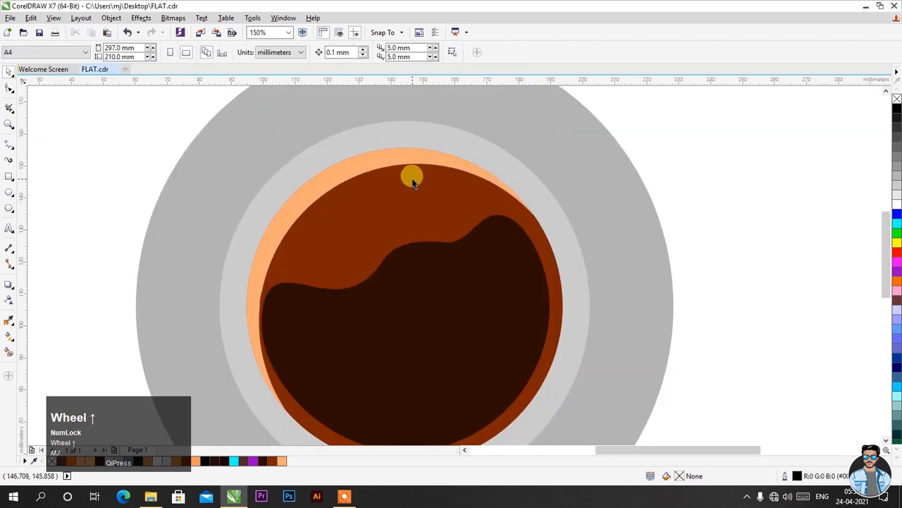
pyautogui.scroll(-1, 417, 131)
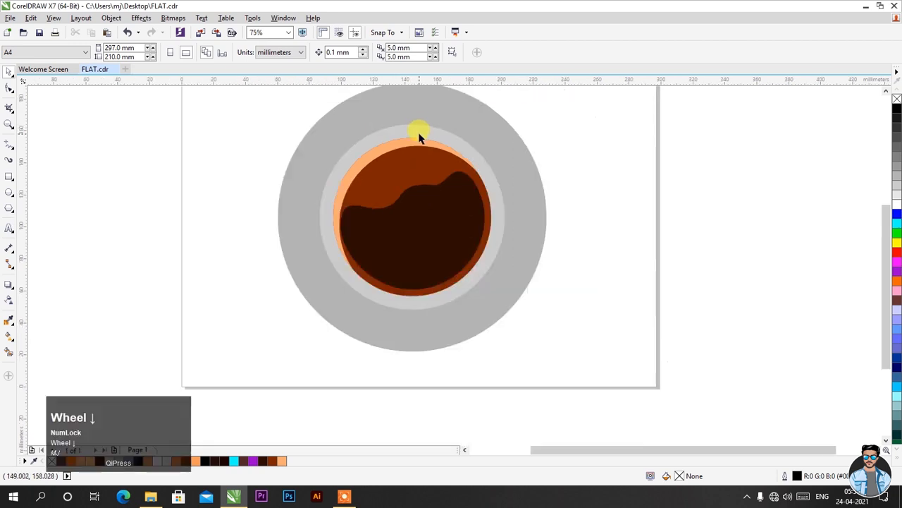
pyautogui.scroll(1, 428, 127)
pyautogui.click(433, 128)
pyautogui.rightClick(435, 131)
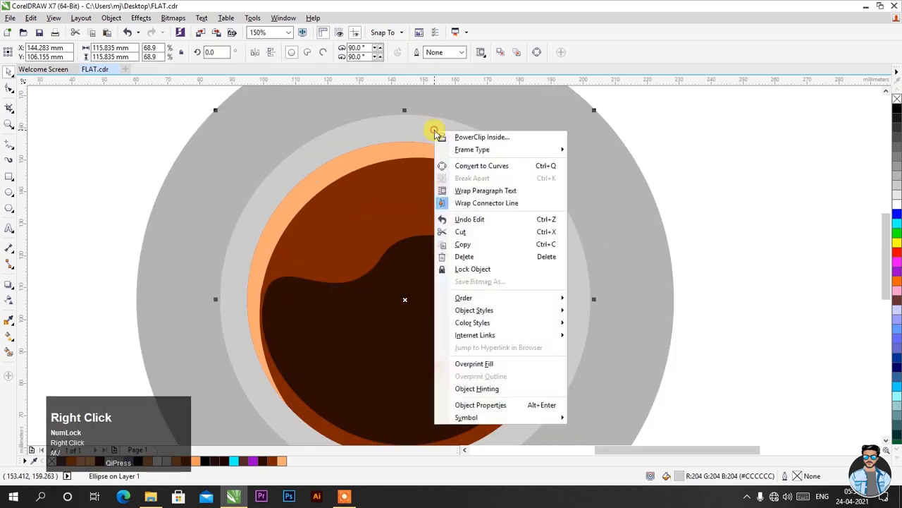
pyautogui.click(455, 245)
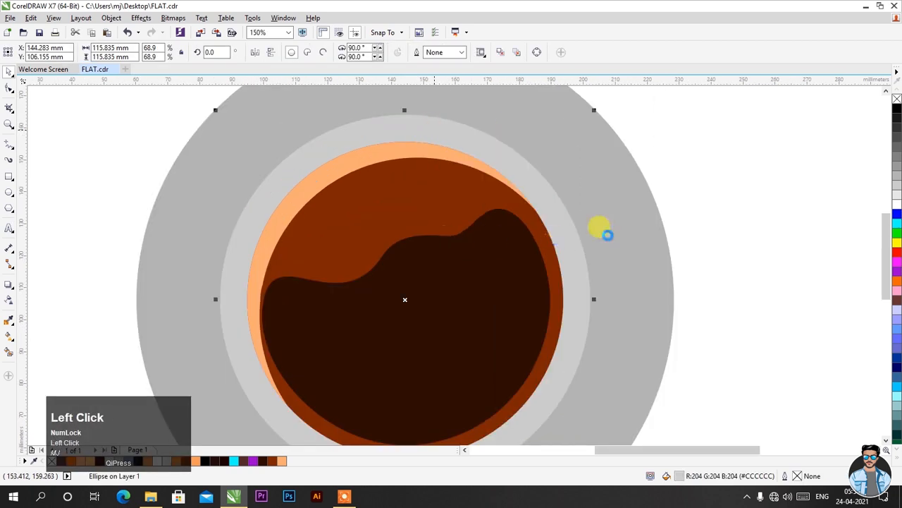
pyautogui.rightClick(692, 148)
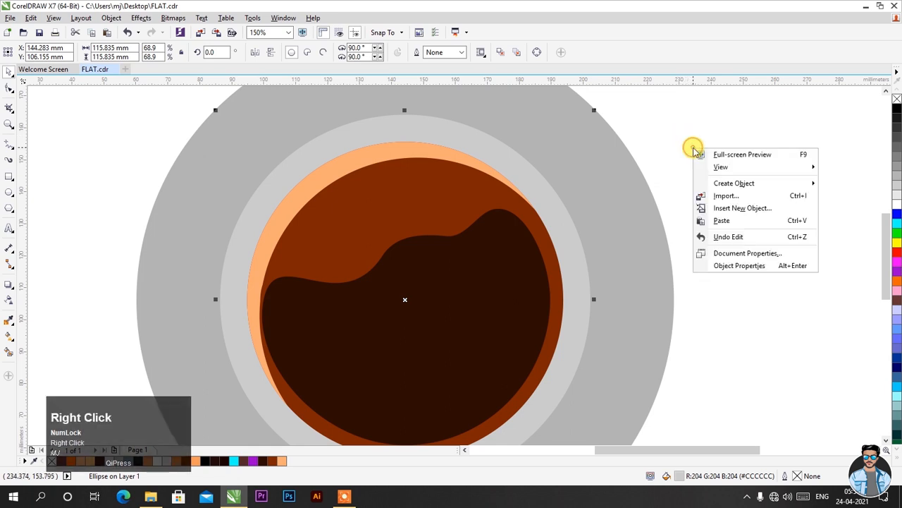
pyautogui.click(709, 220)
# Step: Shift the rim circle's copy about 1.5 mm right and down, and Smart Fill the uncovered sliver as a crescent
pyautogui.scroll(2, 415, 135)
pyautogui.click(415, 133)
pyautogui.moveTo(415, 133); pyautogui.dragTo(423, 142)
pyautogui.scroll(-2, 453, 140)
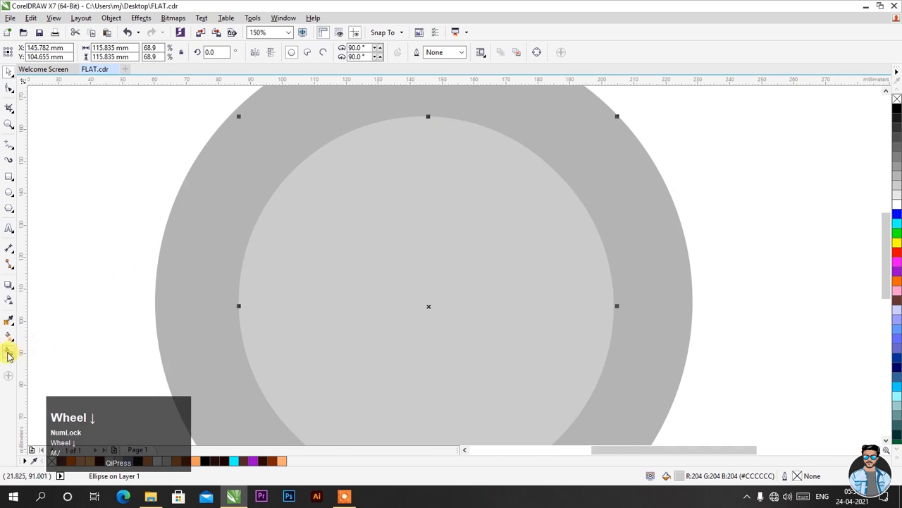
pyautogui.click(8, 351)
pyautogui.click(336, 139)
# Step: Move the offset rim circle copy aside and delete it, leaving the new crescent on the rim
pyautogui.click(7, 75)
pyautogui.moveTo(426, 235); pyautogui.dragTo(507, 232)
pyautogui.rightClick(509, 233)
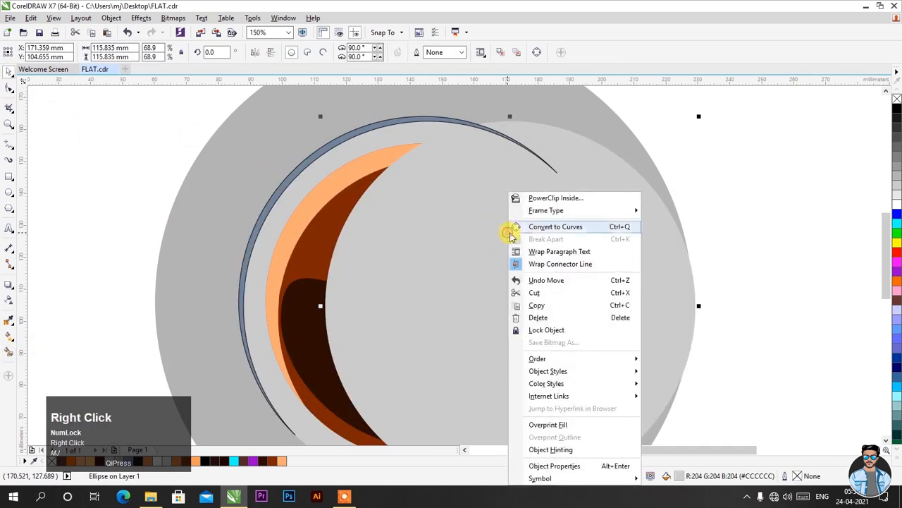
pyautogui.click(536, 317)
pyautogui.click(694, 187)
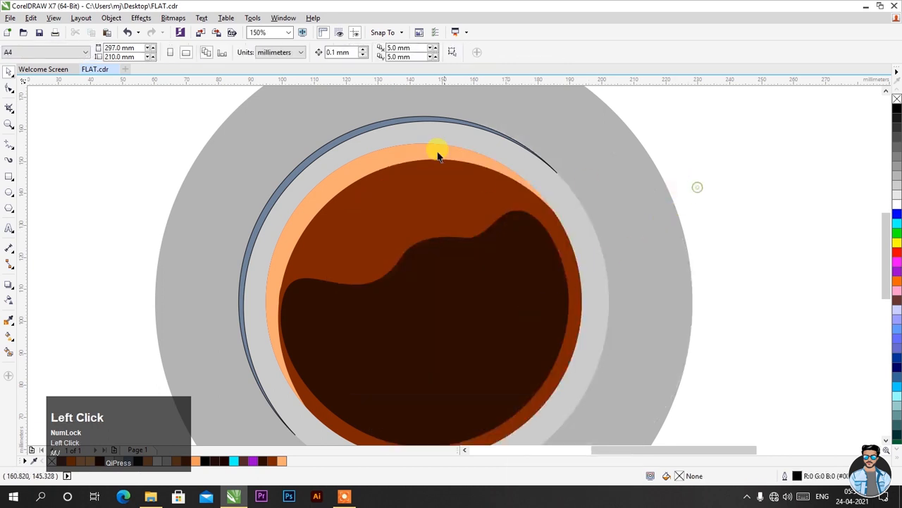
# Step: Fill the rim crescent with white #FFFFFF and remove its outline
pyautogui.click(412, 121)
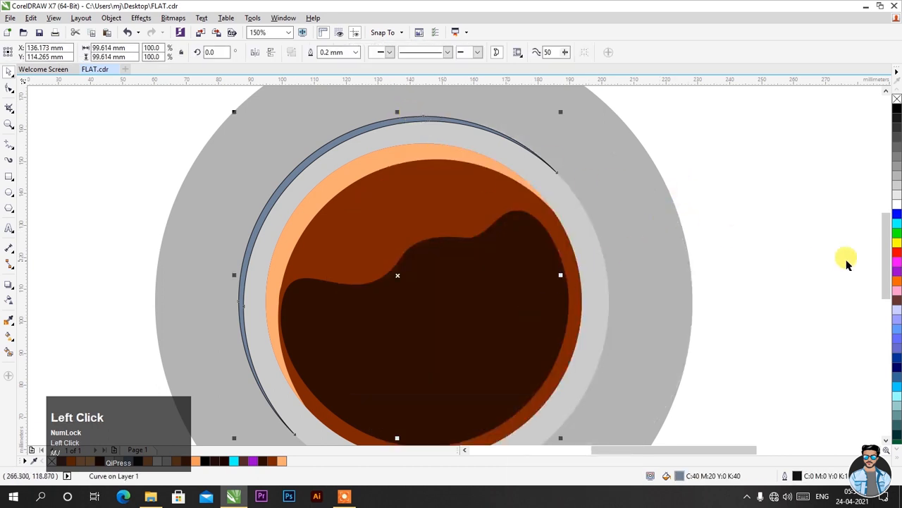
pyautogui.click(896, 203)
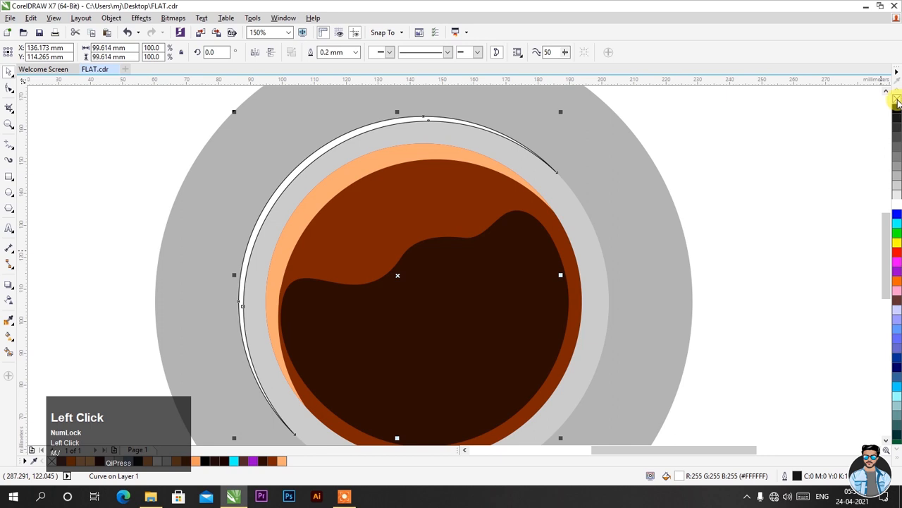
pyautogui.rightClick(897, 102)
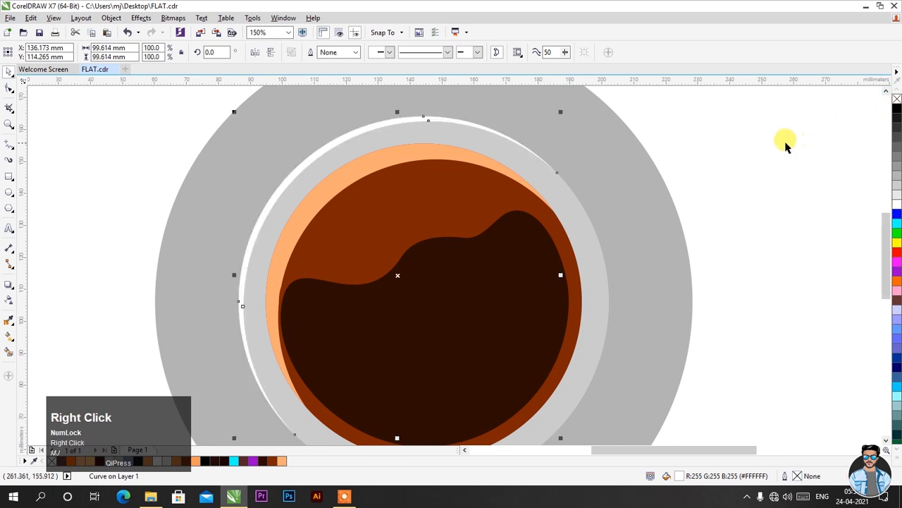
pyautogui.click(706, 157)
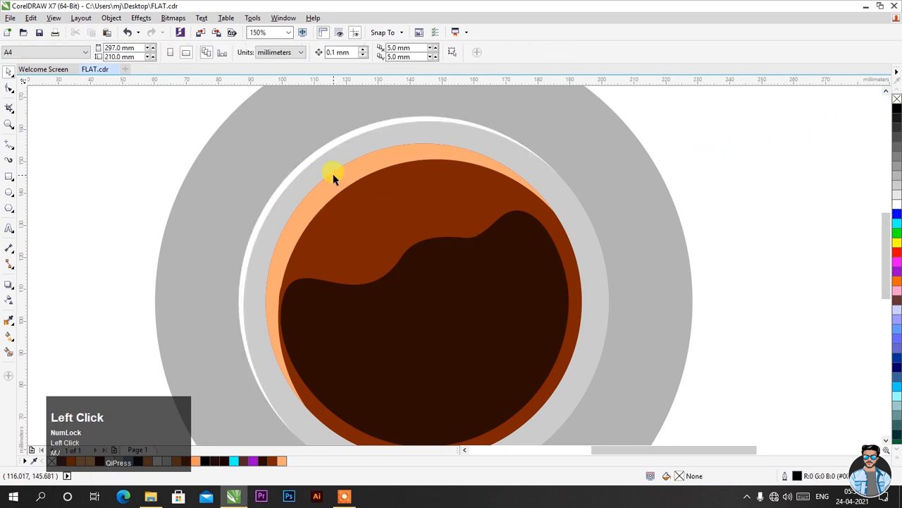
# Step: Duplicate the large outer grey circle in place
pyautogui.scroll(-1, 311, 201)
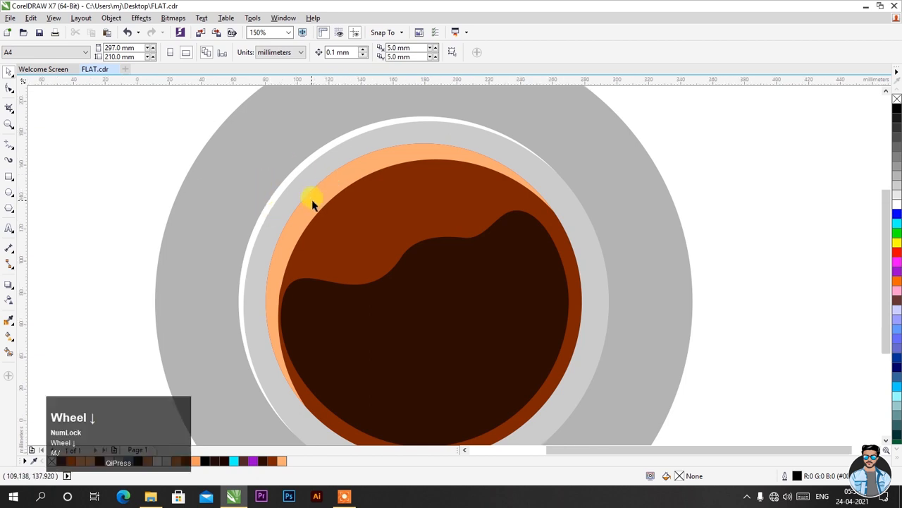
pyautogui.scroll(1, 315, 129)
pyautogui.click(296, 151)
pyautogui.rightClick(297, 151)
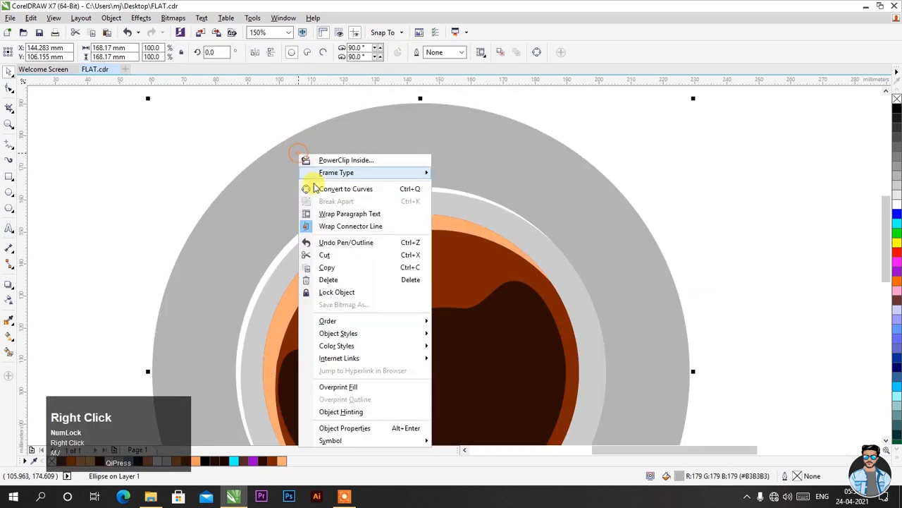
pyautogui.click(315, 268)
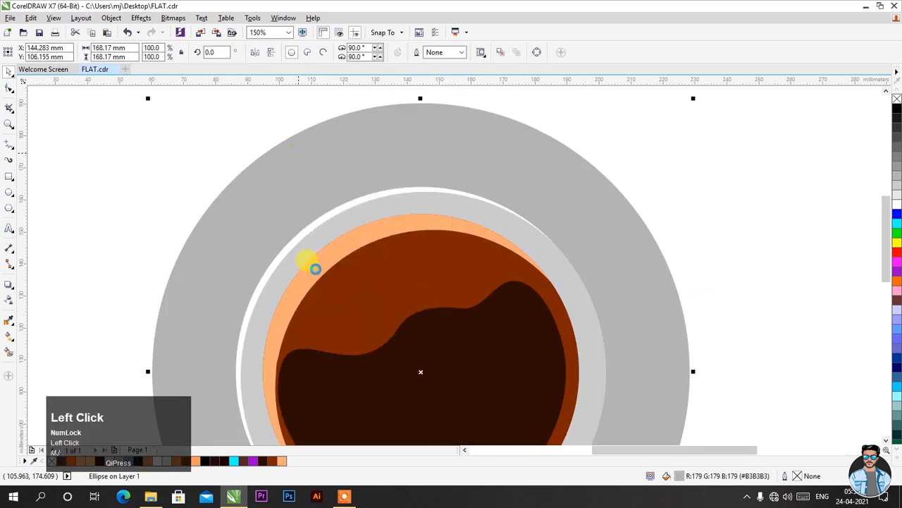
pyautogui.rightClick(689, 154)
pyautogui.click(716, 225)
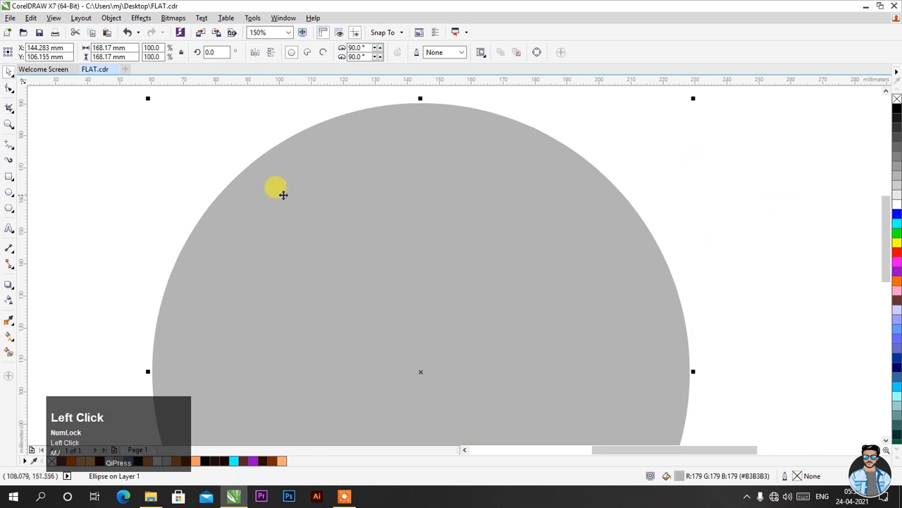
# Step: Shift the outer circle's copy about 2.1 mm right and down, and Smart Fill the uncovered edge as a crescent
pyautogui.moveTo(272, 183); pyautogui.dragTo(282, 196)
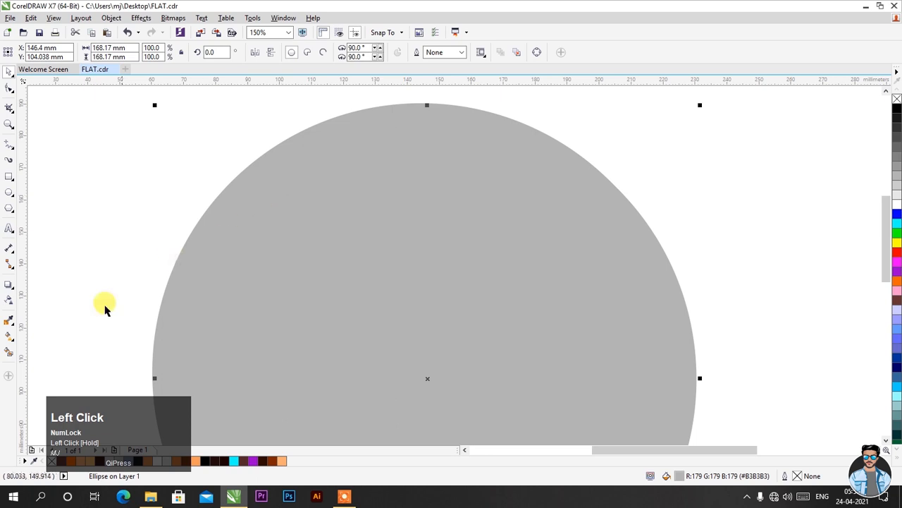
pyautogui.click(7, 353)
pyautogui.click(239, 178)
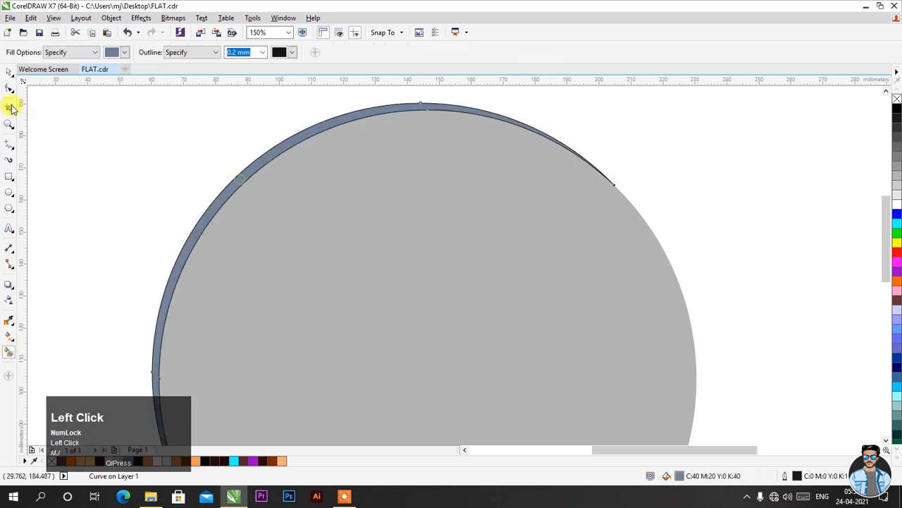
# Step: Move the offset outer circle copy aside and delete it, leaving the crescent on the outer edge
pyautogui.click(7, 71)
pyautogui.click(372, 227)
pyautogui.moveTo(427, 206); pyautogui.dragTo(503, 225)
pyautogui.rightClick(503, 225)
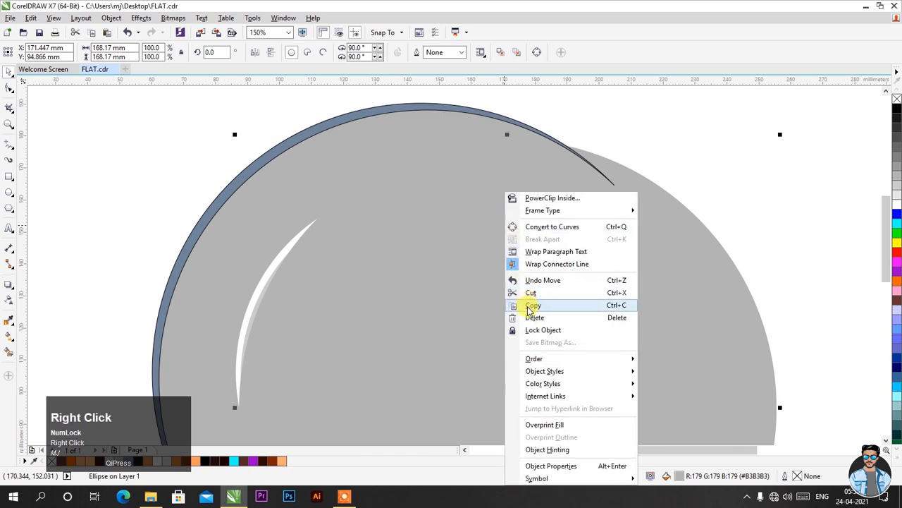
pyautogui.click(534, 318)
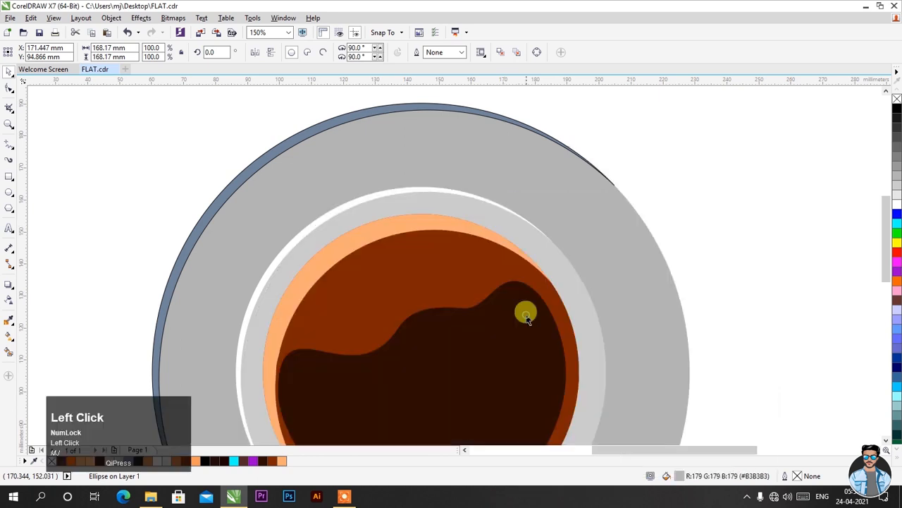
# Step: Fill the outer crescent with light grey #E6E6E6 and remove its outline
pyautogui.click(313, 138)
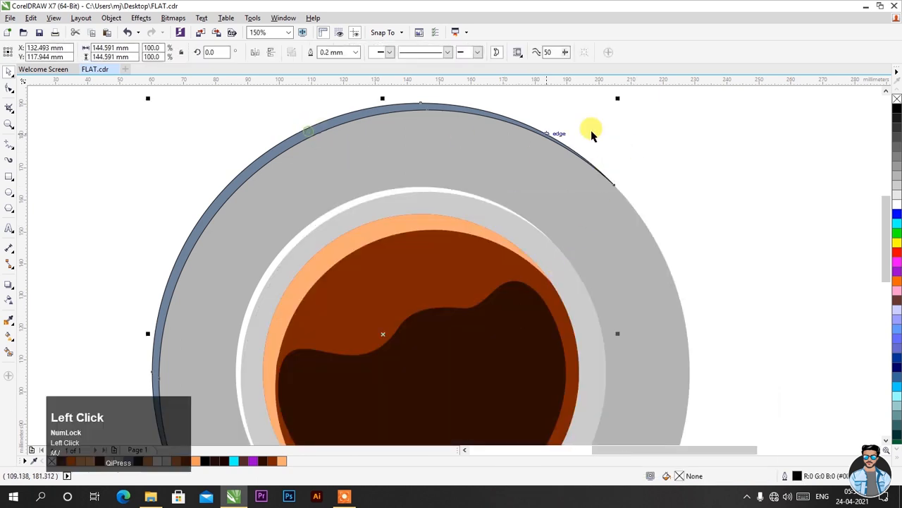
pyautogui.click(897, 191)
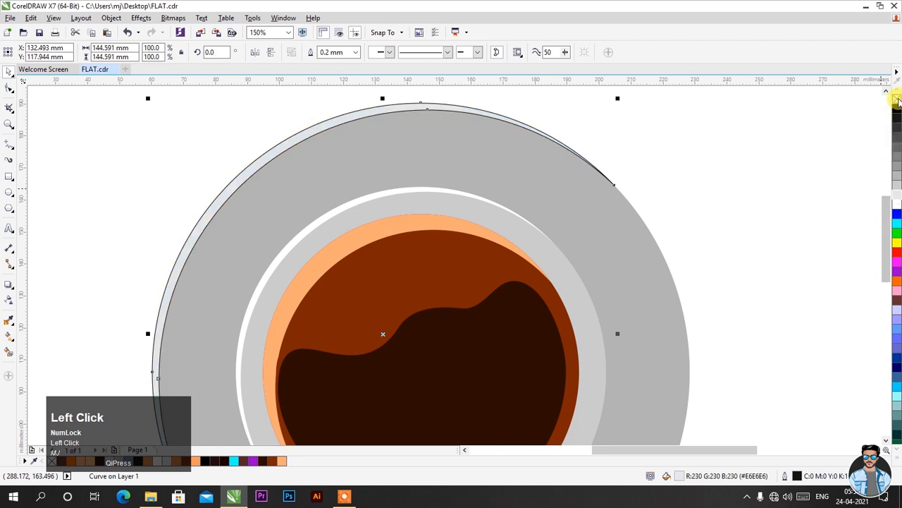
pyautogui.rightClick(897, 101)
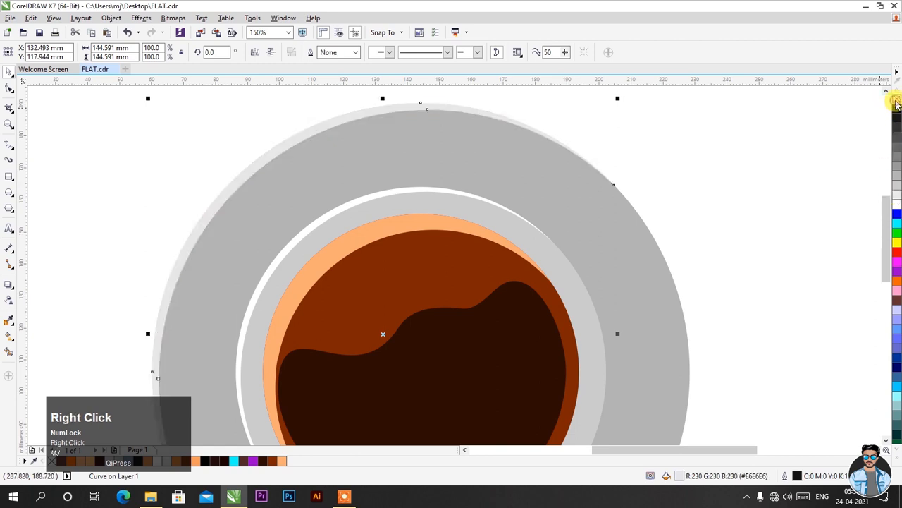
pyautogui.click(751, 127)
# Step: Duplicate the white rim crescent in place and mirror the copy vertically
pyautogui.scroll(-2, 503, 181)
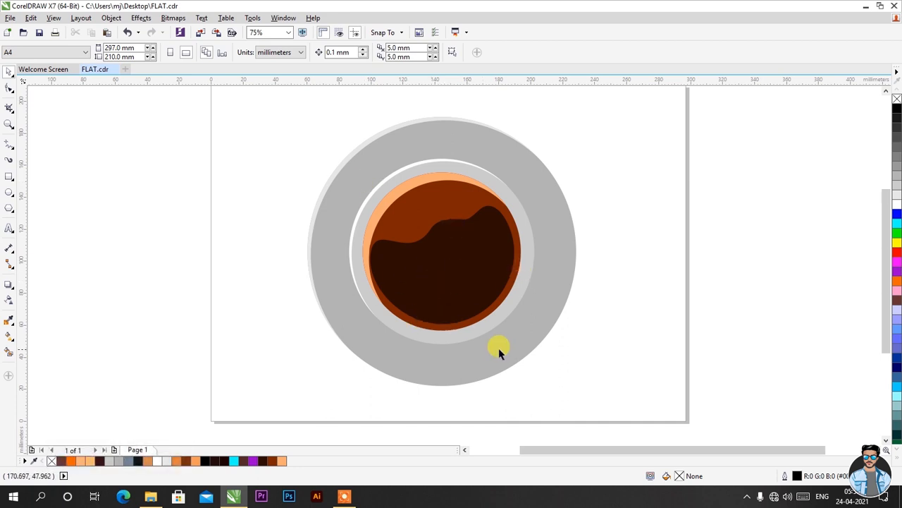
pyautogui.scroll(2, 490, 339)
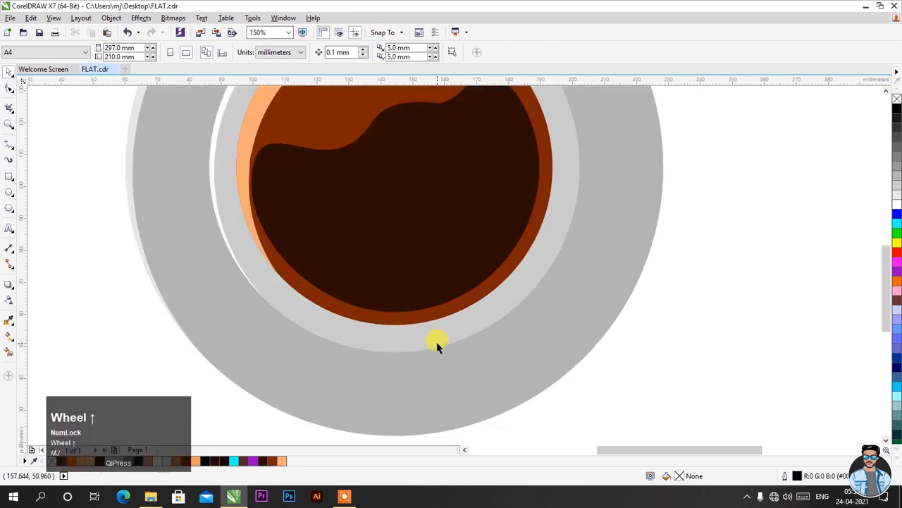
pyautogui.click(211, 132)
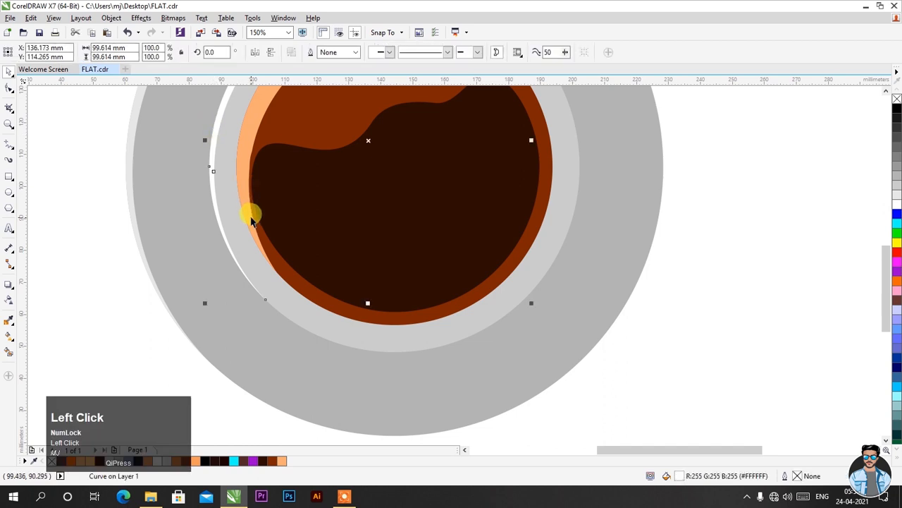
pyautogui.scroll(-2, 251, 198)
pyautogui.rightClick(310, 178)
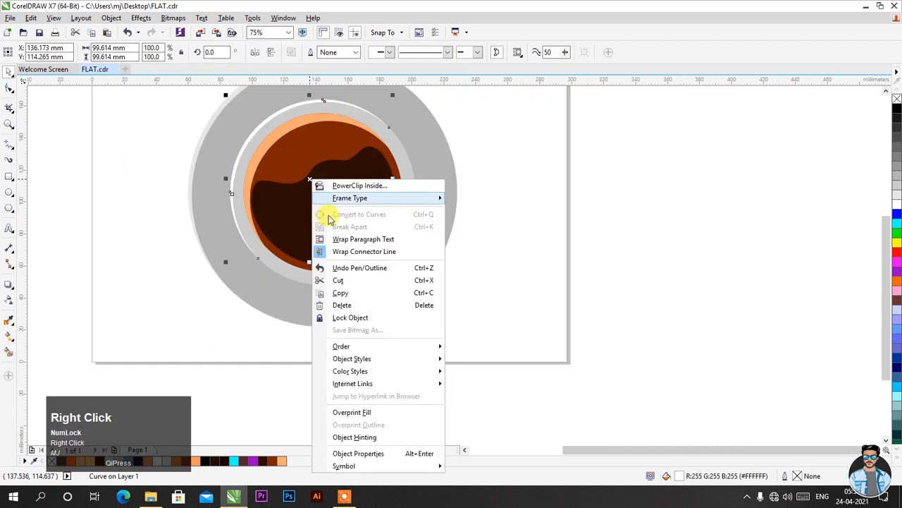
pyautogui.click(324, 293)
pyautogui.rightClick(501, 173)
pyautogui.click(519, 246)
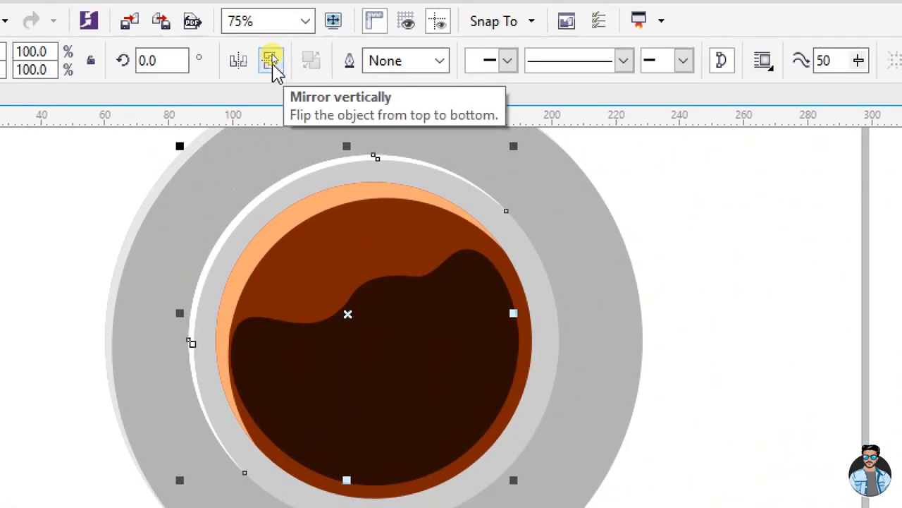
pyautogui.click(270, 53)
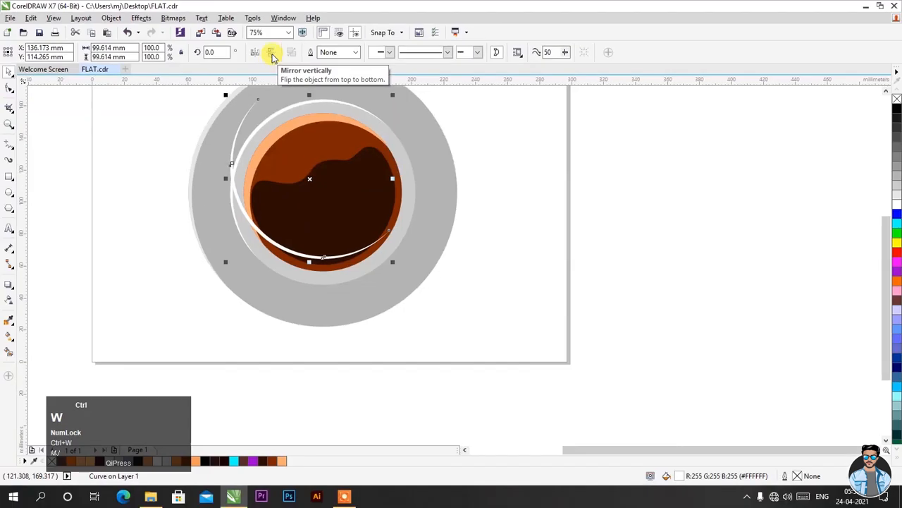
# Step: Rotate the mirrored white crescent to about 80.3° and move it onto the lower-right edge of the cup rim
pyautogui.click(310, 179)
pyautogui.moveTo(222, 95); pyautogui.dragTo(238, 231)
pyautogui.click(104, 202)
pyautogui.click(350, 240)
pyautogui.moveTo(356, 252); pyautogui.dragTo(400, 258)
# Step: Nudge the rotated white crescent about 1.3 mm right and 0.4 mm up to align with the rim's outer edge
pyautogui.scroll(3, 380, 272)
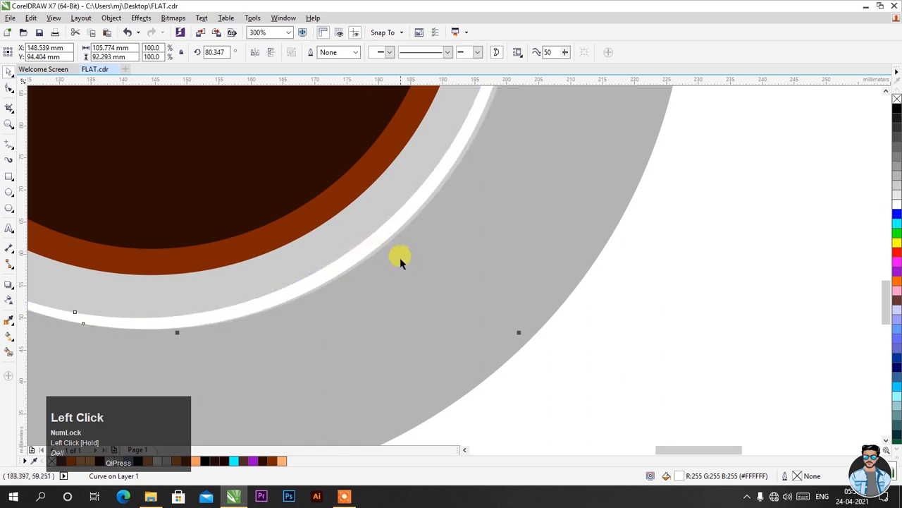
pyautogui.scroll(-2, 403, 235)
pyautogui.scroll(3, 423, 234)
pyautogui.click(426, 227)
pyautogui.moveTo(426, 228)
pyautogui.mouseDown()
pyautogui.moveTo(440, 211)
pyautogui.moveTo(439, 222)
pyautogui.mouseUp()
pyautogui.scroll(-3, 438, 222)
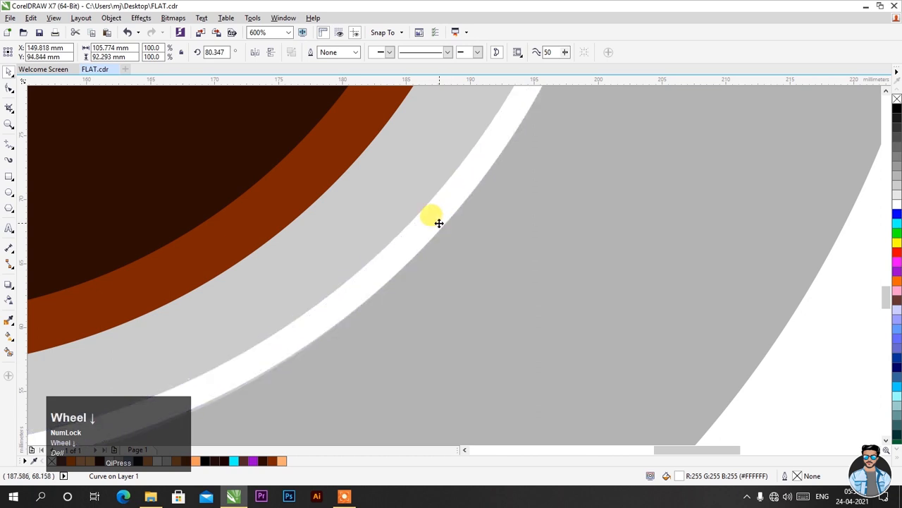
# Step: Apply a uniform transparency to the lower-right white crescent so it becomes a subtle highlight
pyautogui.click(8, 302)
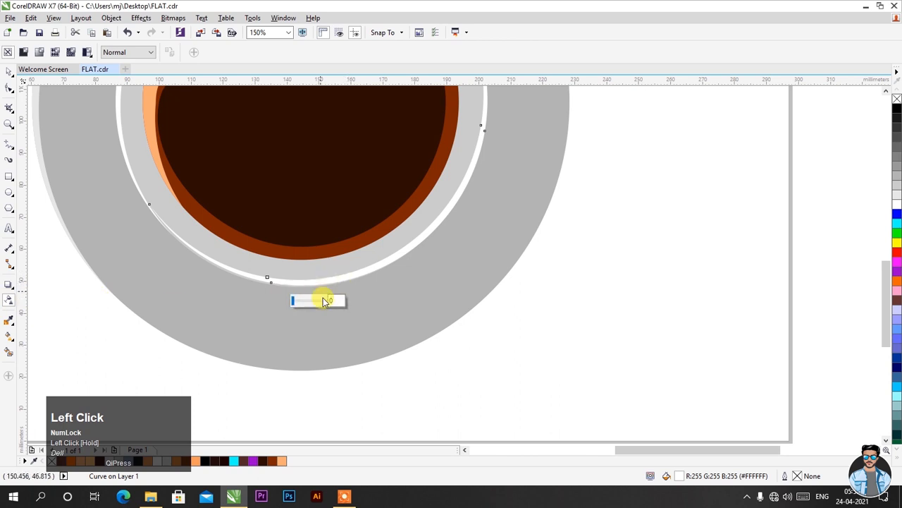
pyautogui.moveTo(296, 305); pyautogui.dragTo(306, 303)
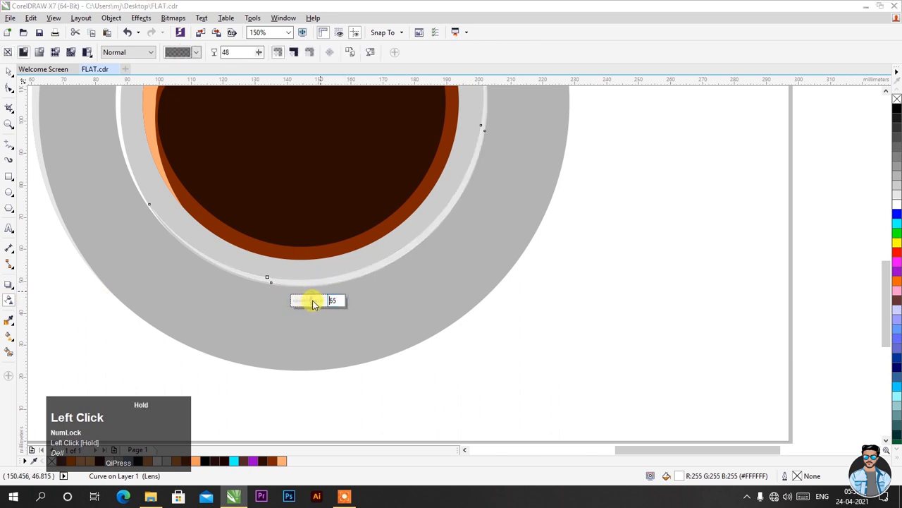
pyautogui.click(8, 71)
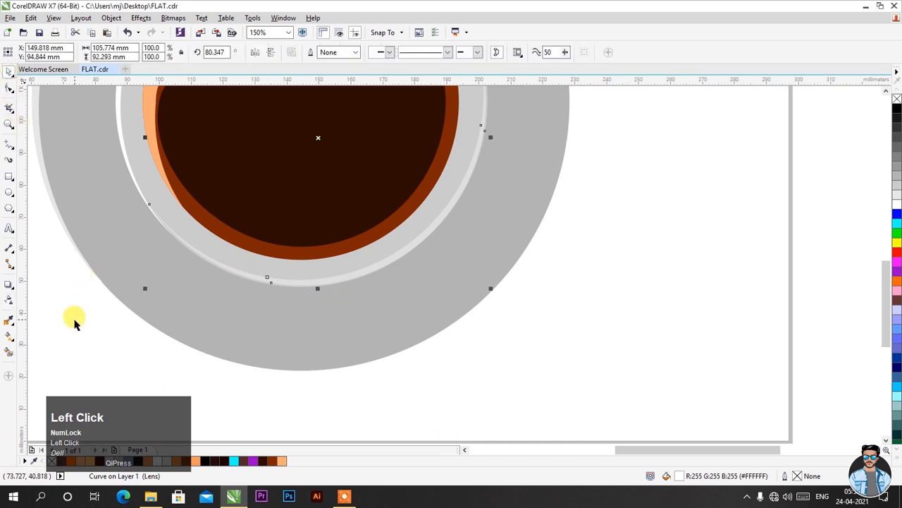
pyautogui.click(74, 320)
# Step: Nudge the transparent white crescent about 0.5 mm left and 0.5 mm down to align it with the lower rim edge
pyautogui.scroll(4, 252, 305)
pyautogui.click(275, 201)
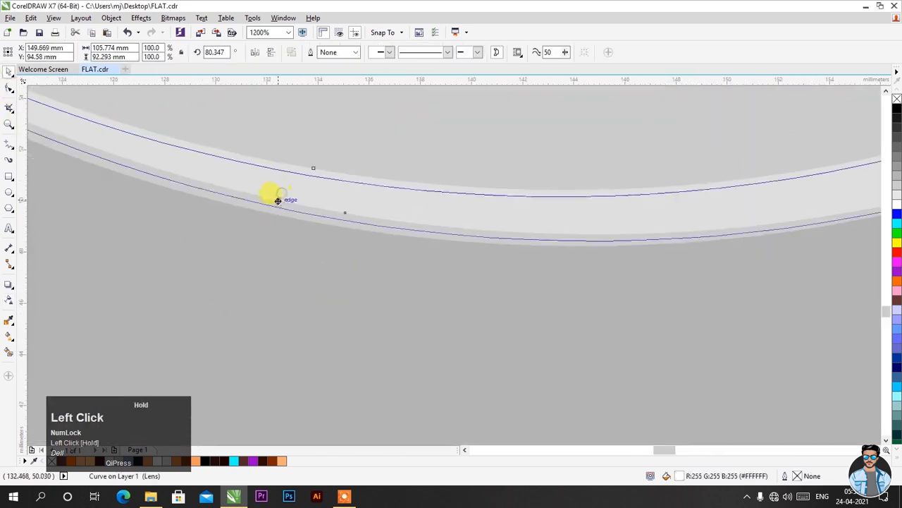
pyautogui.scroll(-6, 268, 204)
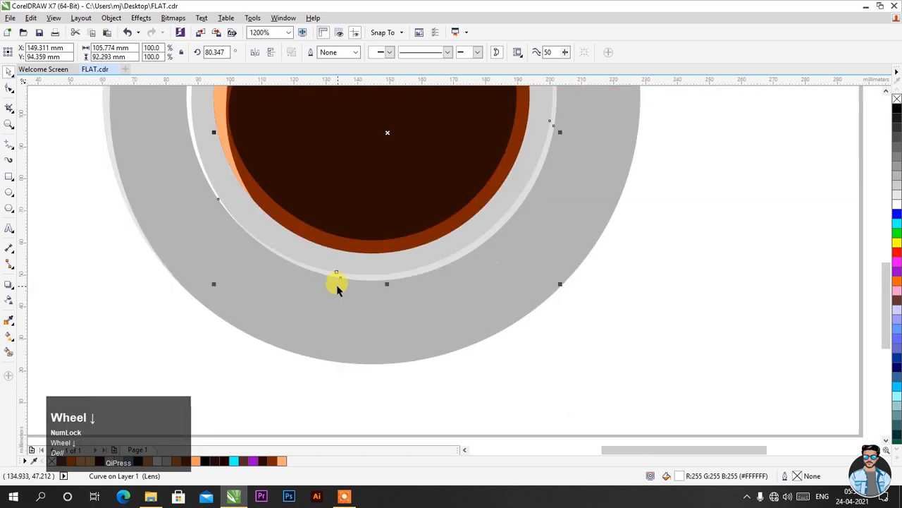
pyautogui.click(534, 344)
pyautogui.scroll(-1, 400, 290)
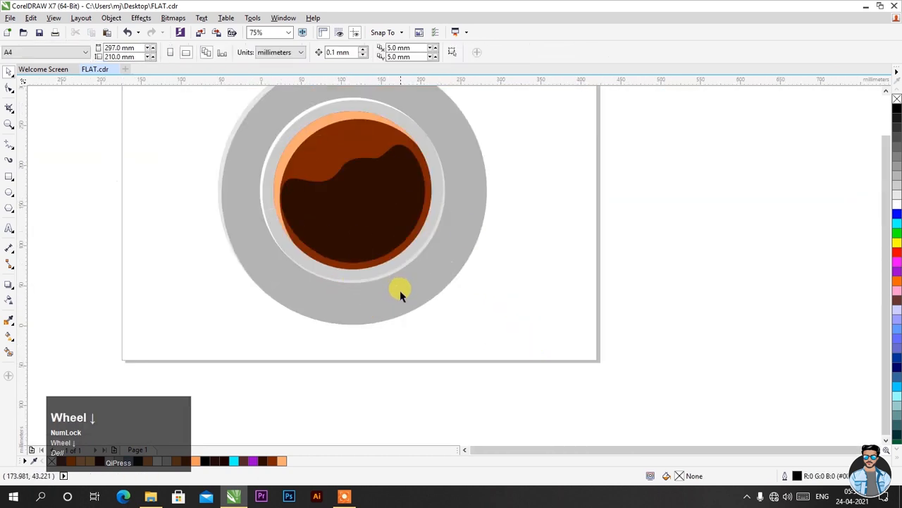
pyautogui.scroll(1, 372, 218)
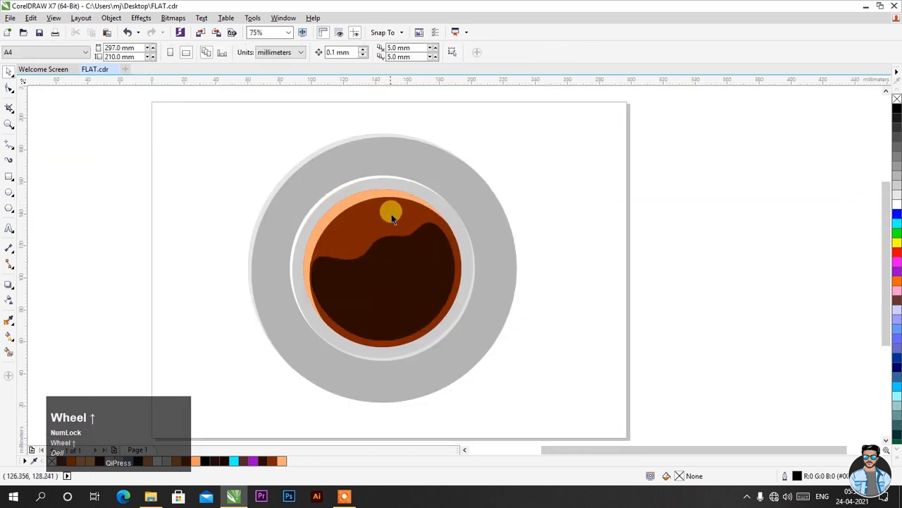
# Step: Duplicate the light grey cup rim circle in place and move the copy about 11 mm left and 19 mm down over the coffee
pyautogui.click(415, 188)
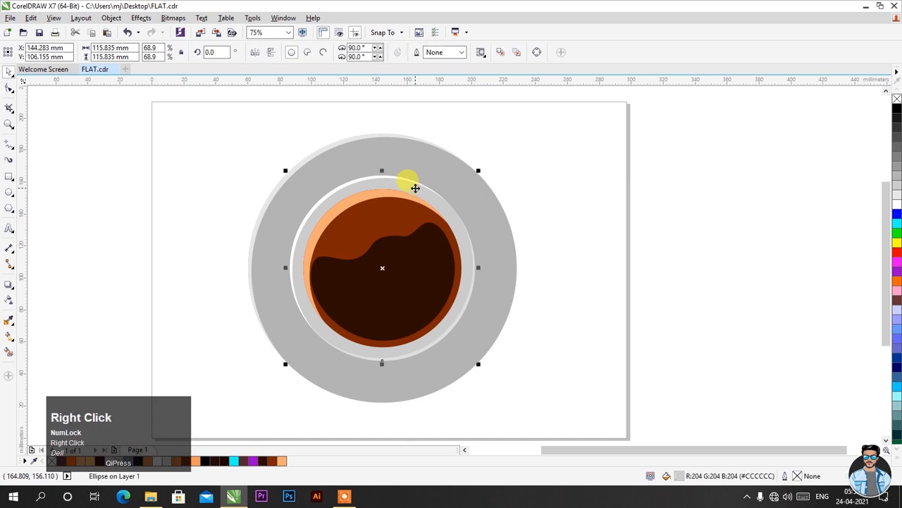
pyautogui.rightClick(415, 187)
pyautogui.click(423, 296)
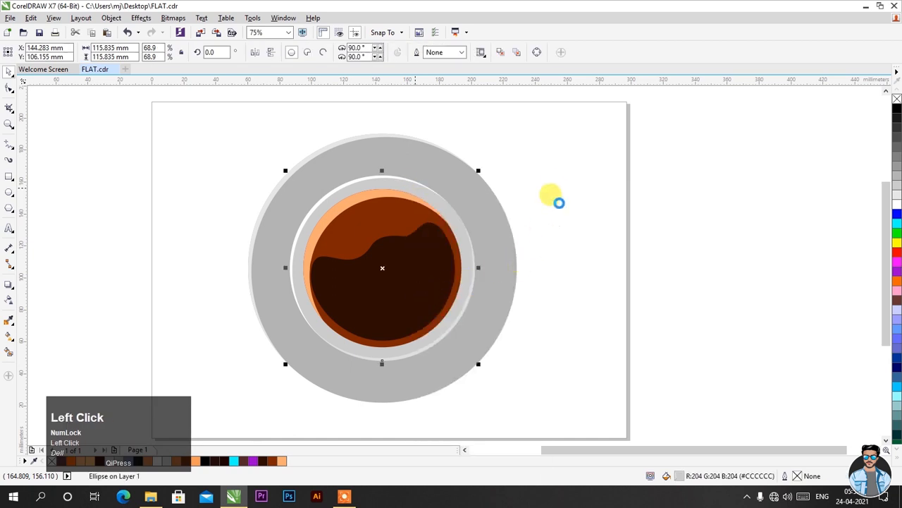
pyautogui.rightClick(554, 191)
pyautogui.click(562, 261)
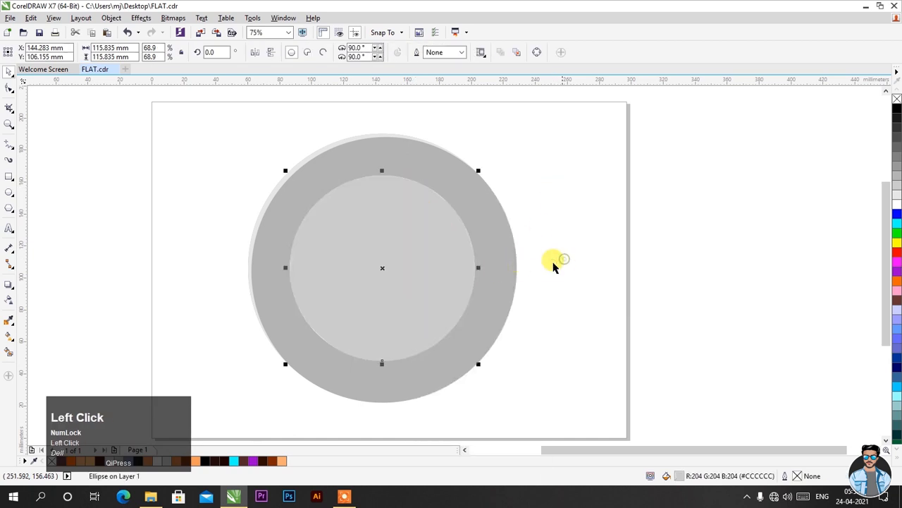
pyautogui.scroll(2, 398, 255)
pyautogui.moveTo(427, 202); pyautogui.dragTo(394, 256)
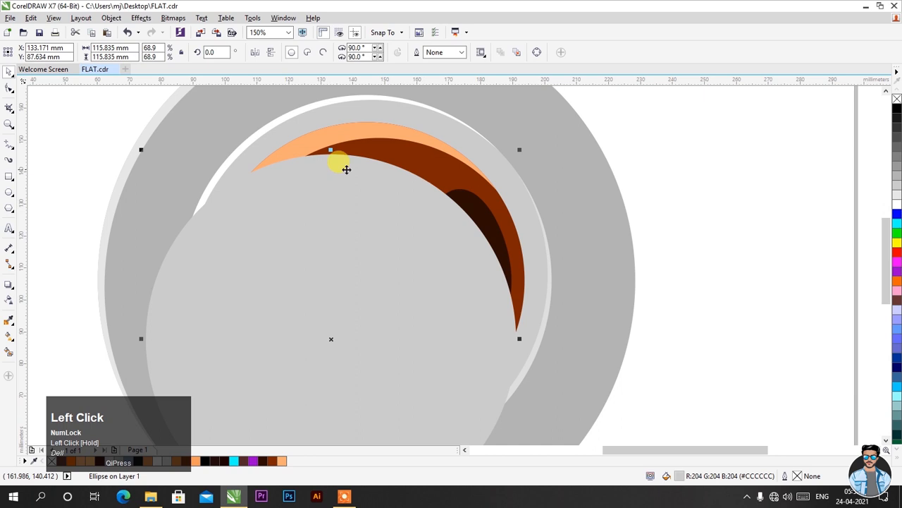
# Step: Create Smart Fill shapes from the orange, reddish-brown and dark brown areas left exposed above the offset grey circle
pyautogui.click(8, 354)
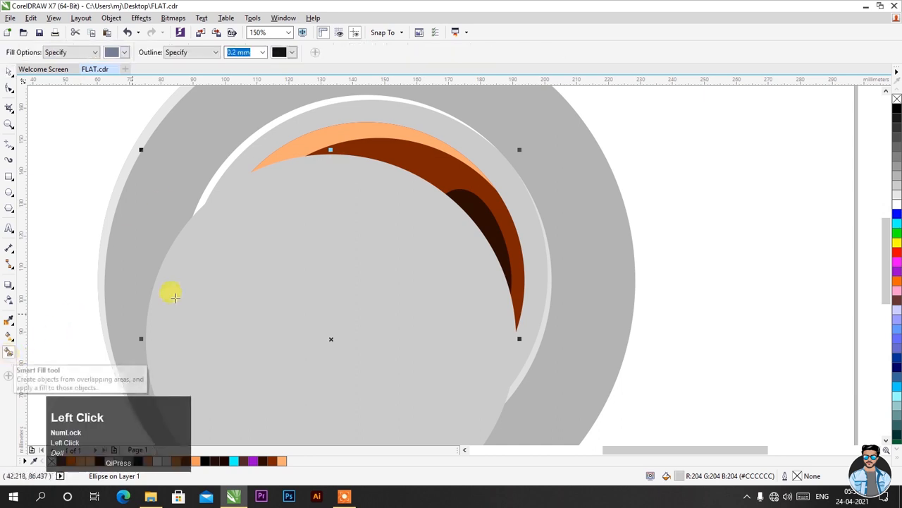
pyautogui.click(311, 141)
pyautogui.click(401, 153)
pyautogui.click(462, 194)
pyautogui.click(379, 165)
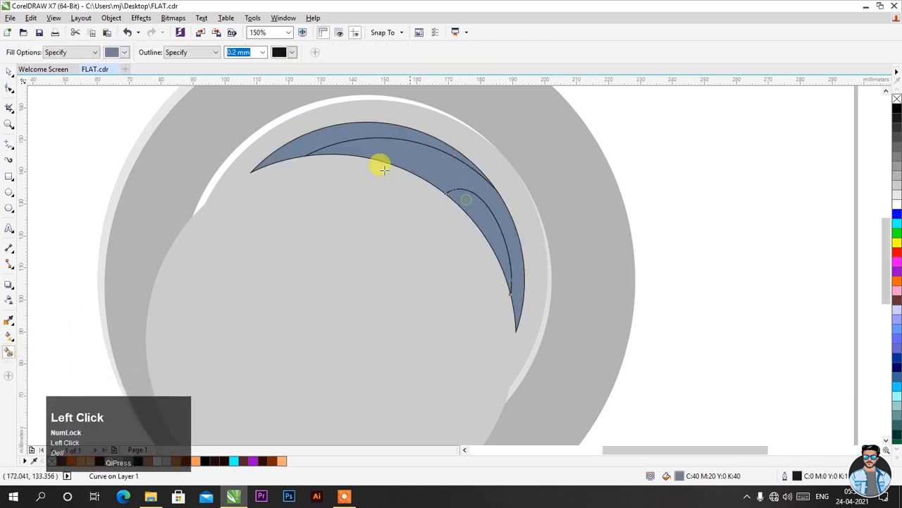
# Step: Move the offset light grey circle away from the coffee and delete it
pyautogui.click(9, 72)
pyautogui.moveTo(299, 237); pyautogui.dragTo(611, 226)
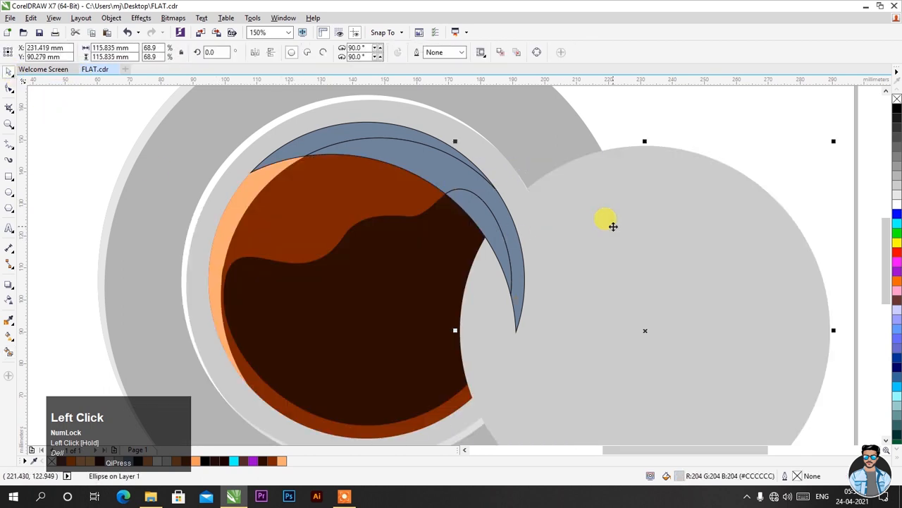
pyautogui.rightClick(613, 226)
pyautogui.click(629, 319)
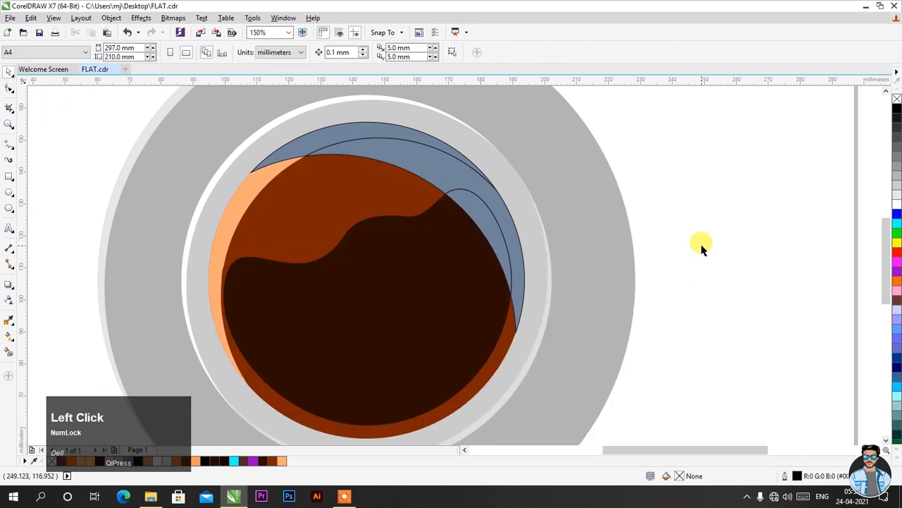
# Step: Weld the smart-filled pieces along the coffee's upper edge into a single crescent
pyautogui.scroll(1, 342, 138)
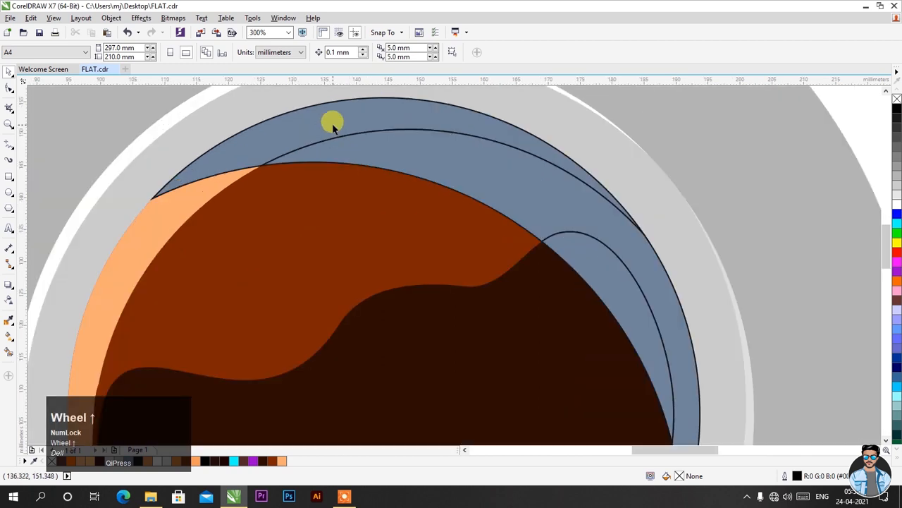
pyautogui.click(329, 119)
pyautogui.keyDown('shift'); pyautogui.click(465, 164); pyautogui.keyUp('shift')
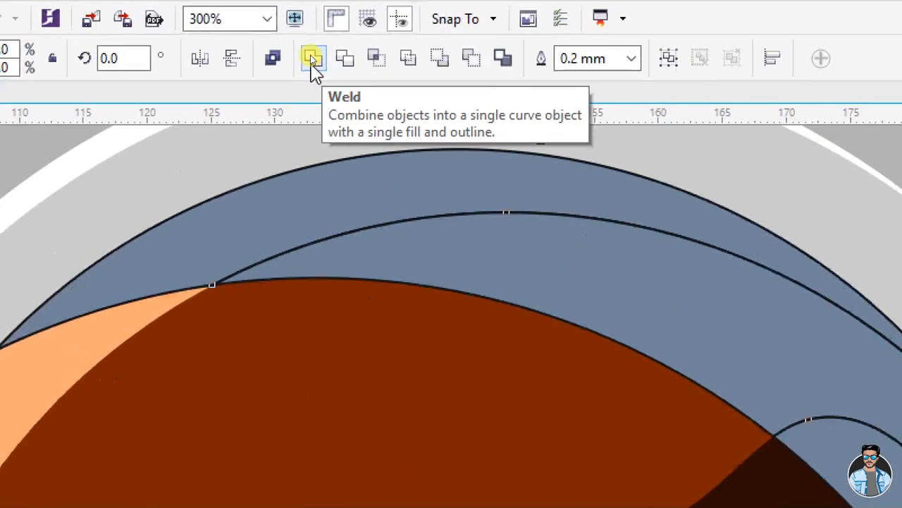
pyautogui.click(313, 60)
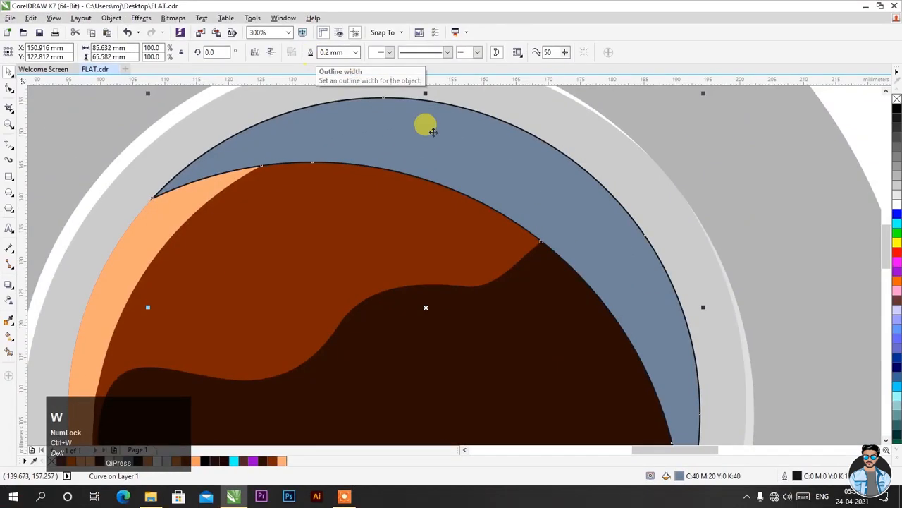
# Step: Fill the welded crescent with black and remove its outline
pyautogui.click(896, 109)
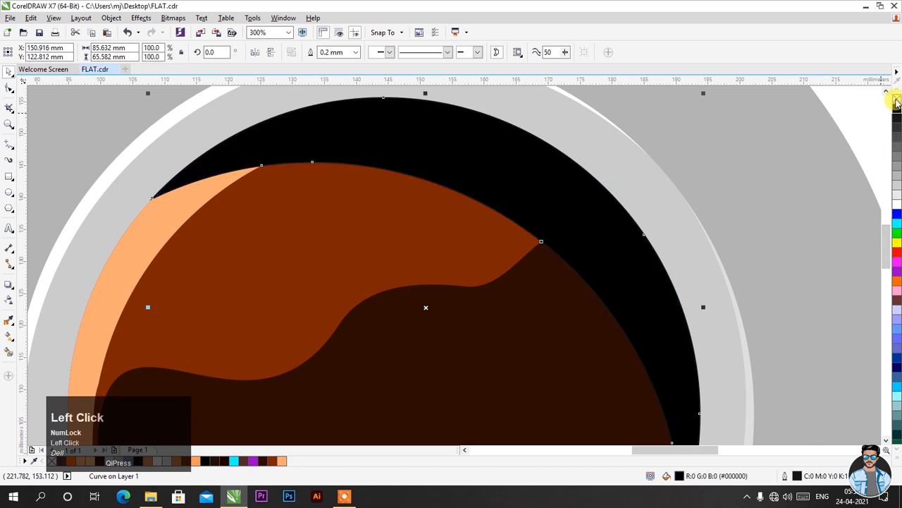
pyautogui.rightClick(896, 102)
pyautogui.scroll(-2, 416, 206)
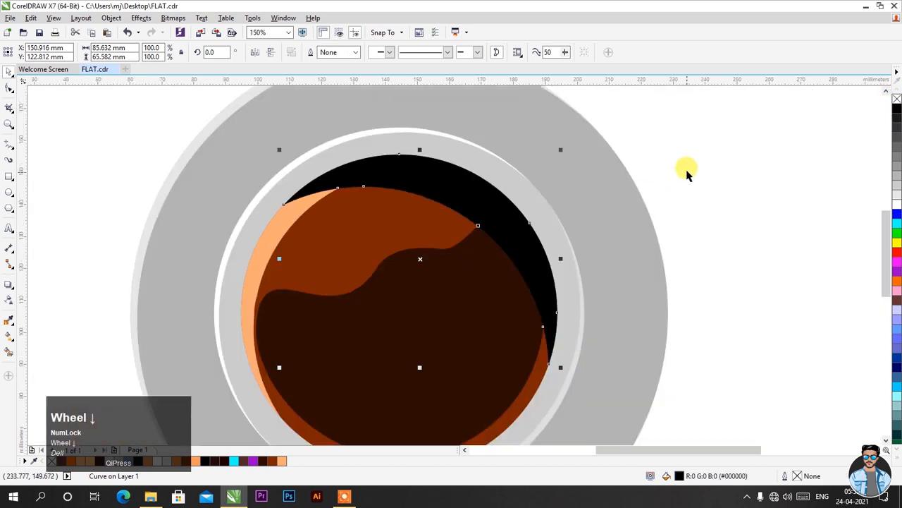
pyautogui.click(686, 171)
# Step: Apply a linear transparency at about -17.7° across the black crescent and set its merge mode to Multiply
pyautogui.click(432, 180)
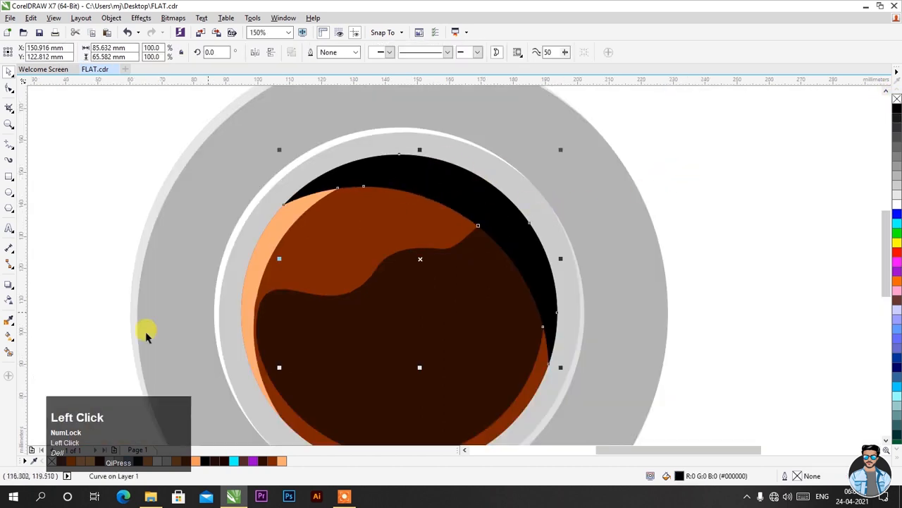
pyautogui.click(9, 302)
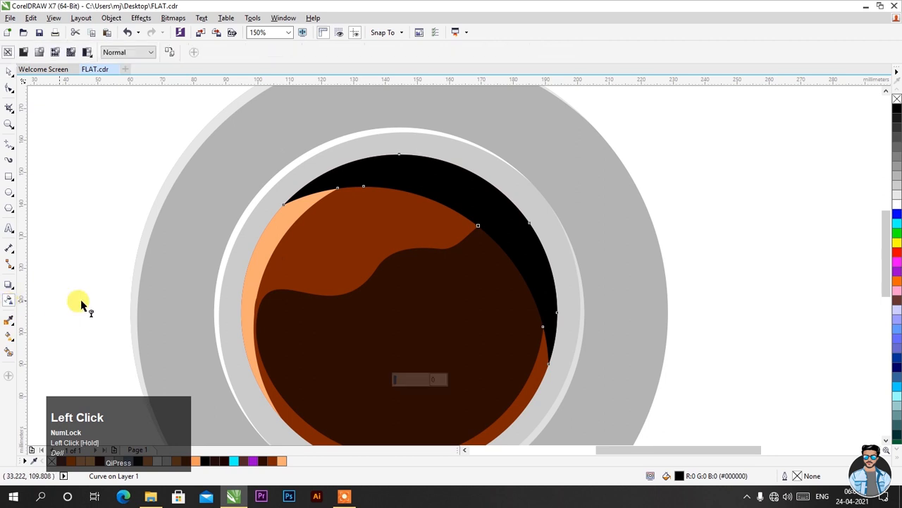
pyautogui.moveTo(332, 174); pyautogui.dragTo(509, 216)
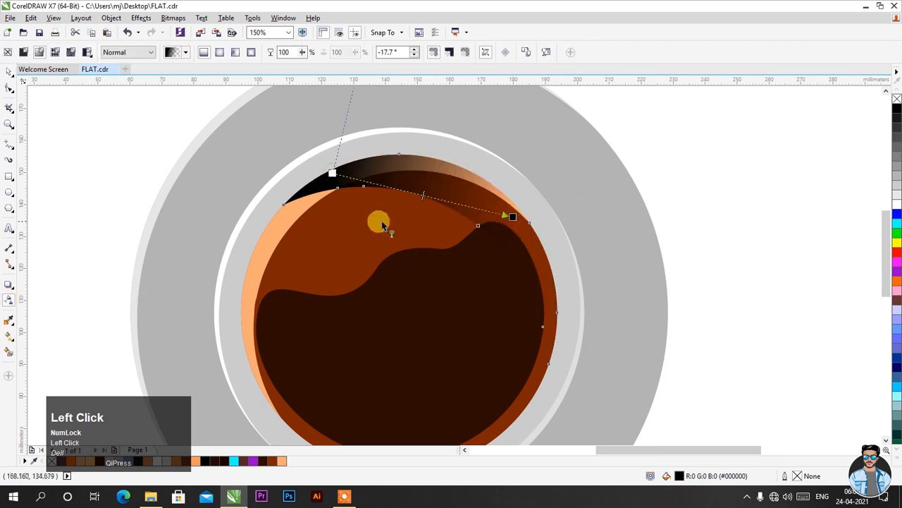
pyautogui.click(144, 54)
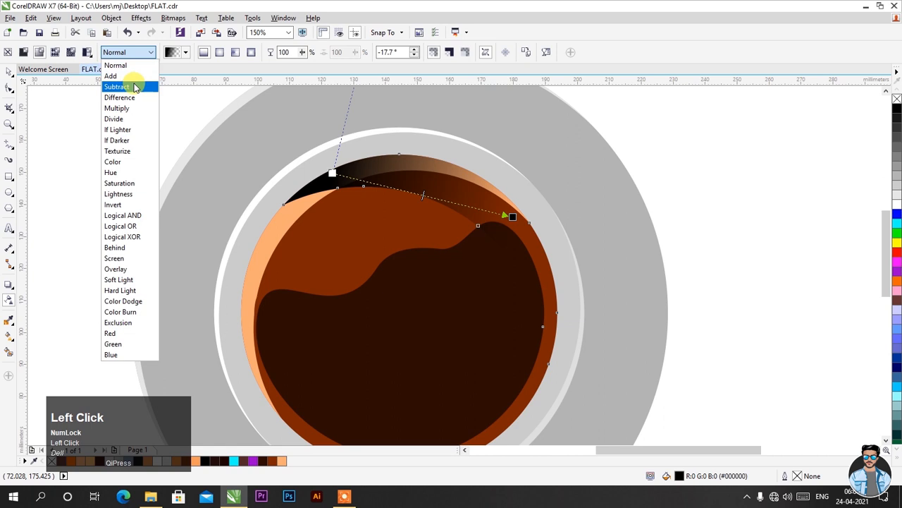
pyautogui.click(134, 110)
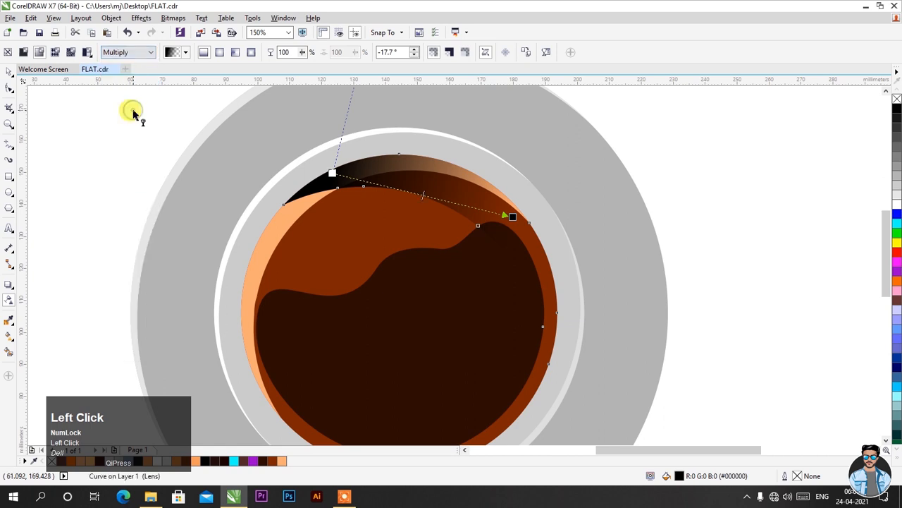
# Step: Set both the start and end nodes of the crescent's transparency to 80 for an even shadow
pyautogui.click(331, 171)
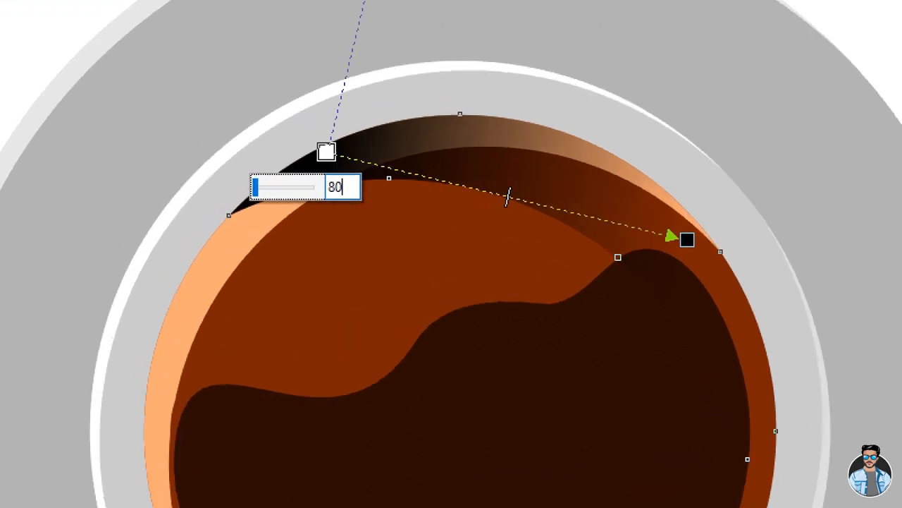
pyautogui.press('Return')
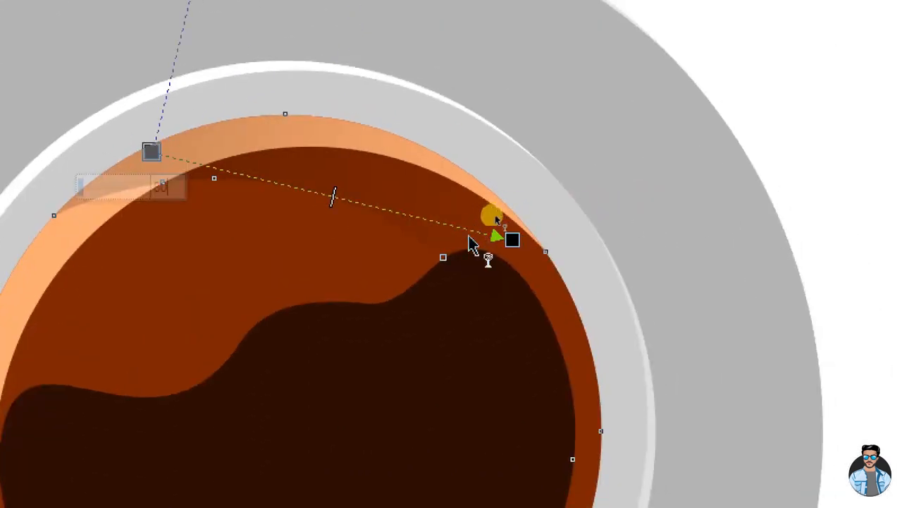
pyautogui.click(513, 239)
pyautogui.moveTo(542, 279); pyautogui.dragTo(494, 278)
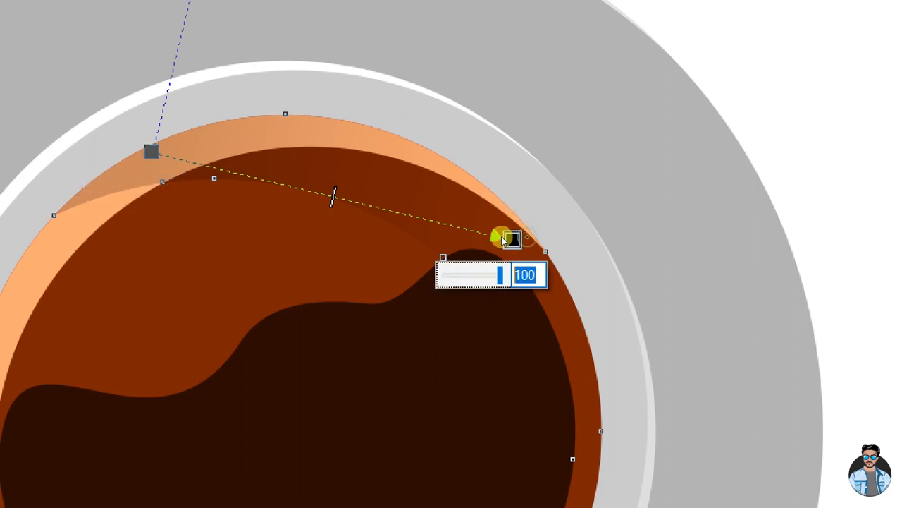
pyautogui.write('8')
pyautogui.press('Return')
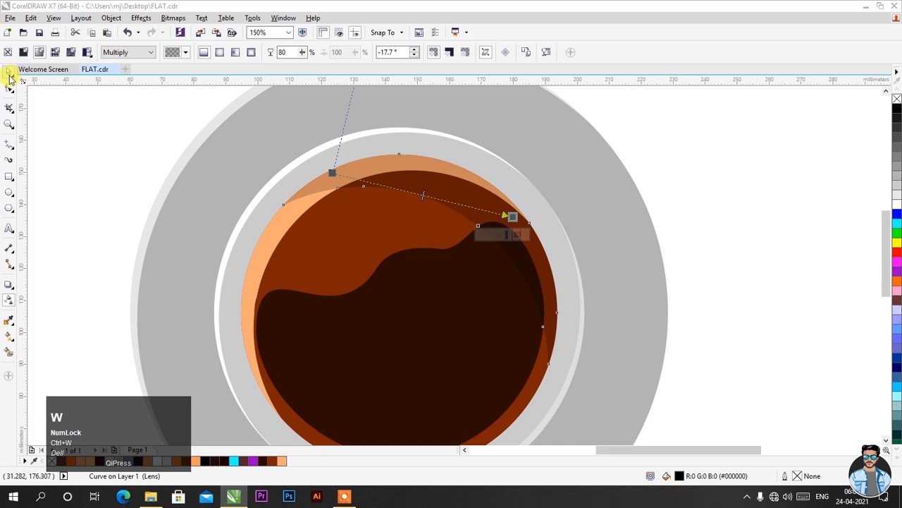
pyautogui.click(10, 74)
pyautogui.click(66, 137)
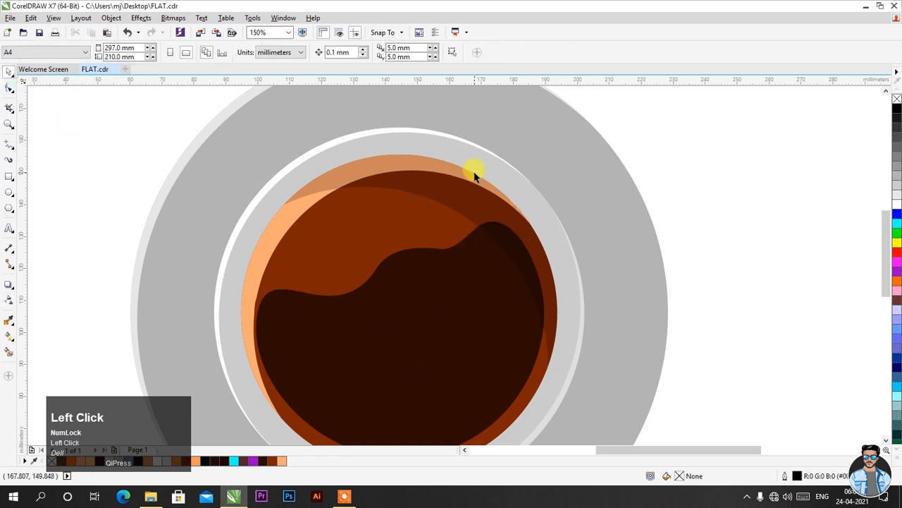
pyautogui.scroll(-1, 474, 178)
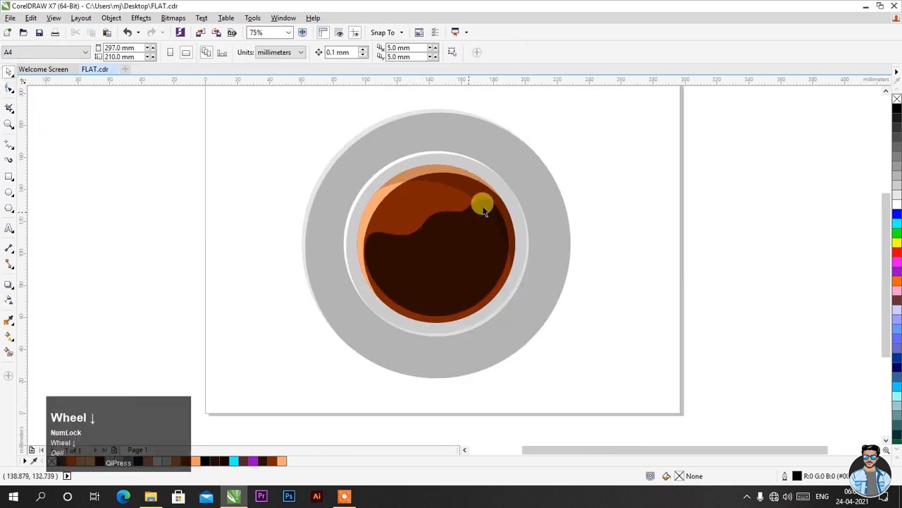
pyautogui.click(263, 208)
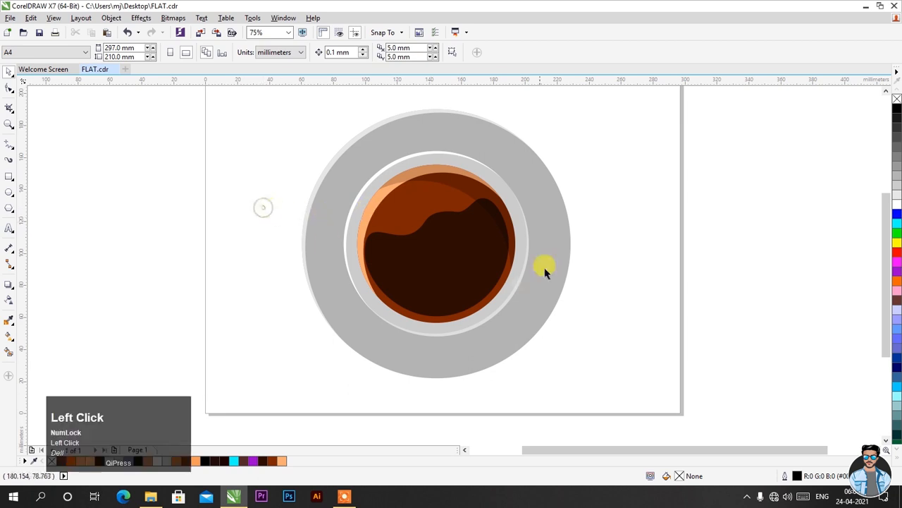
# Step: Duplicate the large grey saucer circle in place
pyautogui.scroll(1, 498, 193)
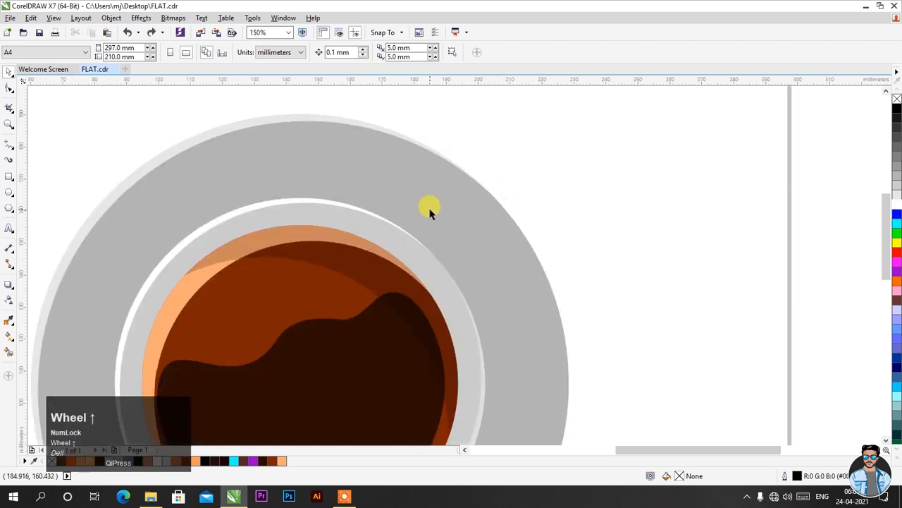
pyautogui.click(429, 207)
pyautogui.rightClick(431, 177)
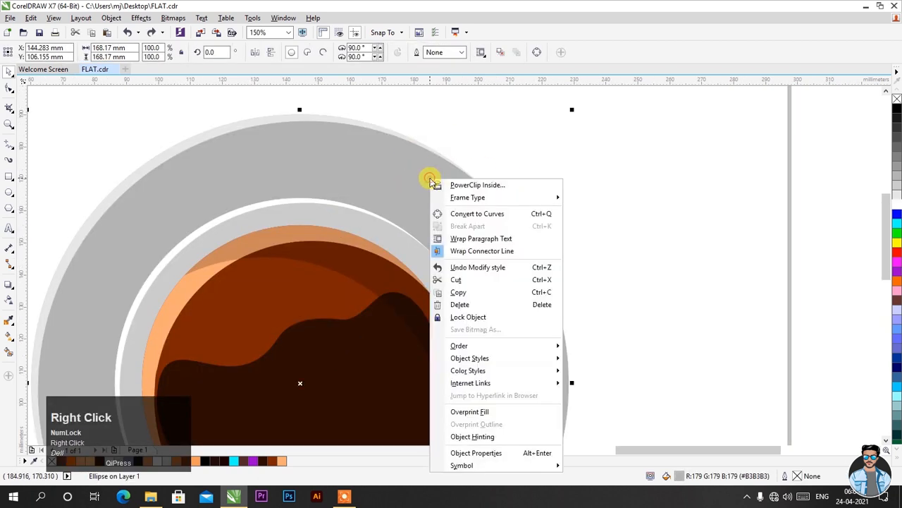
pyautogui.click(445, 294)
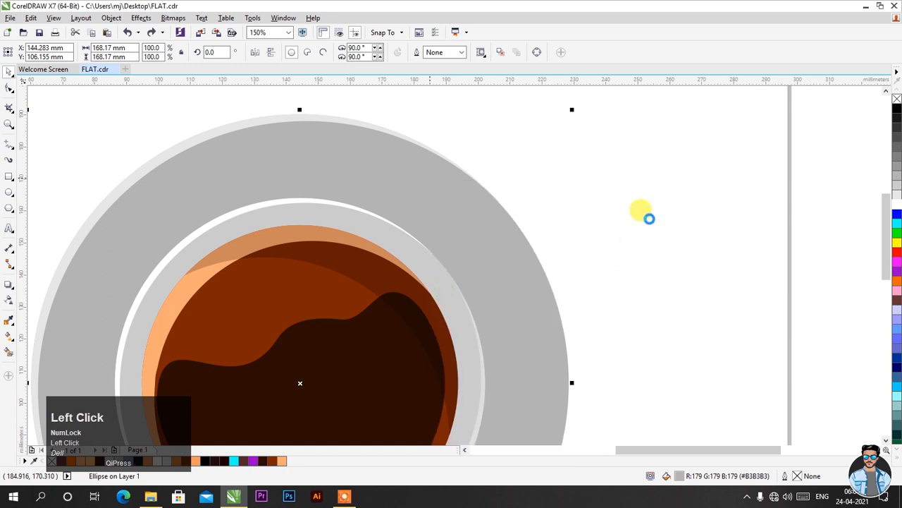
pyautogui.rightClick(631, 152)
pyautogui.click(652, 232)
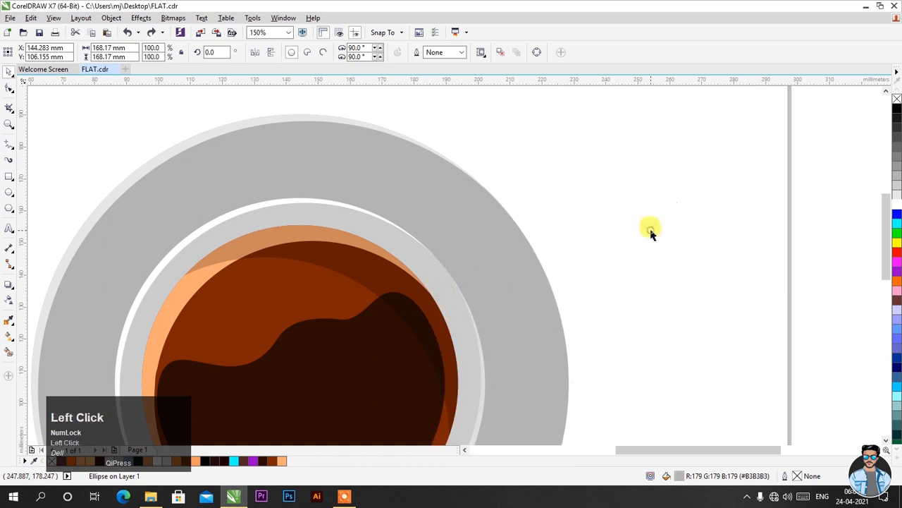
# Step: Fill the saucer circle copy with white and enlarge it about its centre to about 169.9 mm in diameter
pyautogui.click(897, 209)
pyautogui.moveTo(571, 110); pyautogui.dragTo(574, 107)
# Step: Send the enlarged white saucer circle to the back of the page, behind the whole cup drawing
pyautogui.rightClick(430, 178)
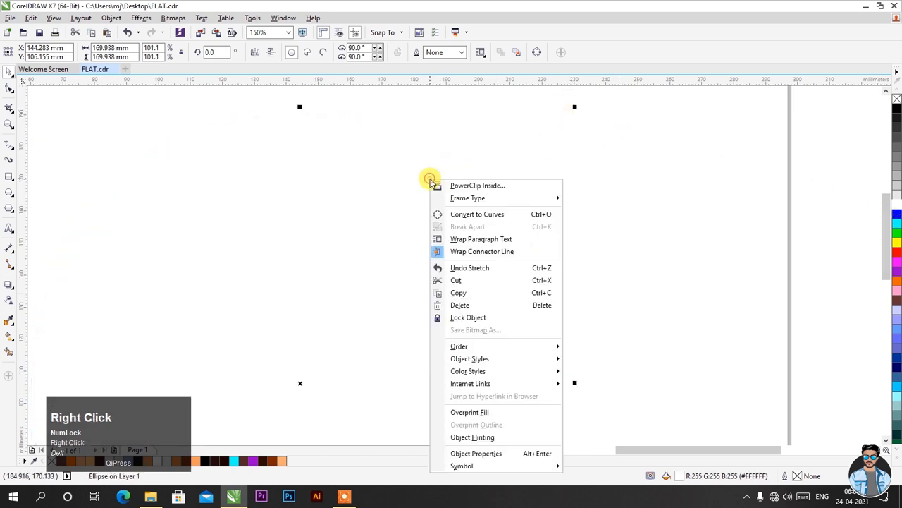
pyautogui.click(457, 347)
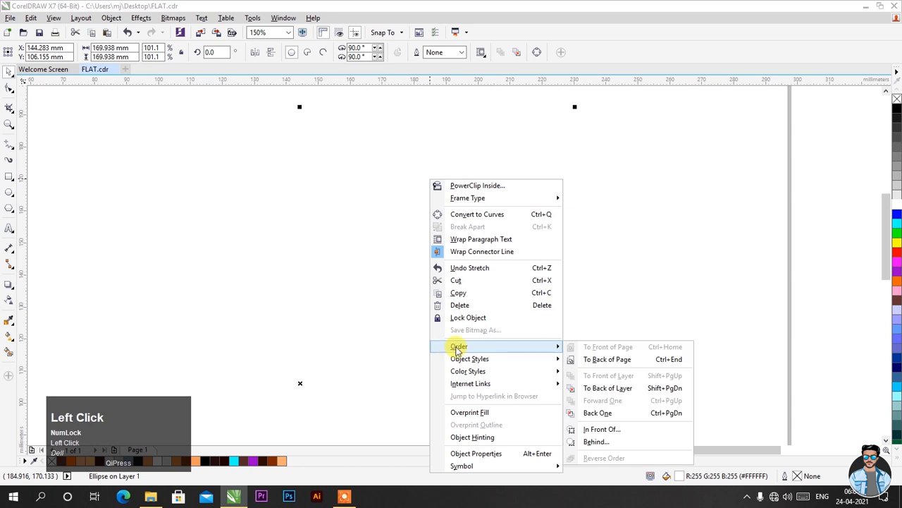
pyautogui.click(607, 359)
pyautogui.click(626, 264)
pyautogui.scroll(-1, 498, 195)
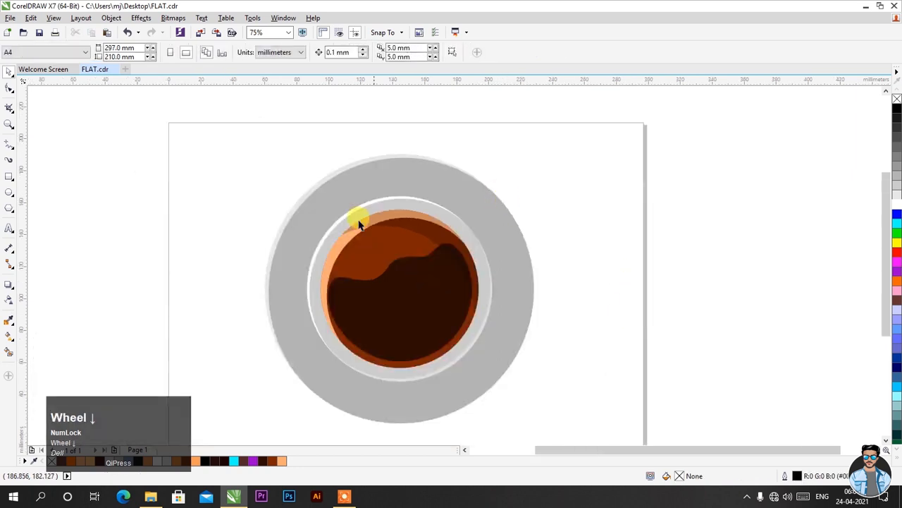
pyautogui.scroll(-1, 435, 208)
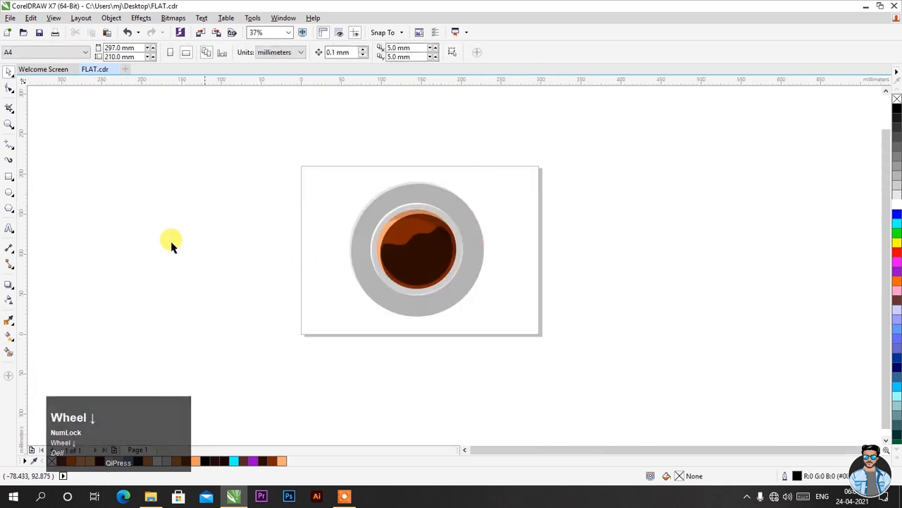
# Step: Draw a background rectangle of about 299.2 x 210.3 mm over the page, fill it with brown #663333 and remove its outline
pyautogui.click(9, 176)
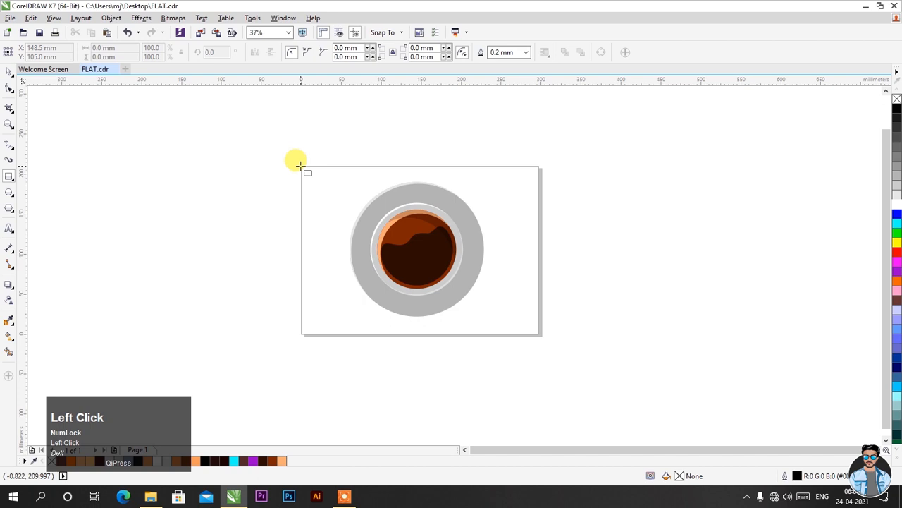
pyautogui.moveTo(300, 165); pyautogui.dragTo(542, 336)
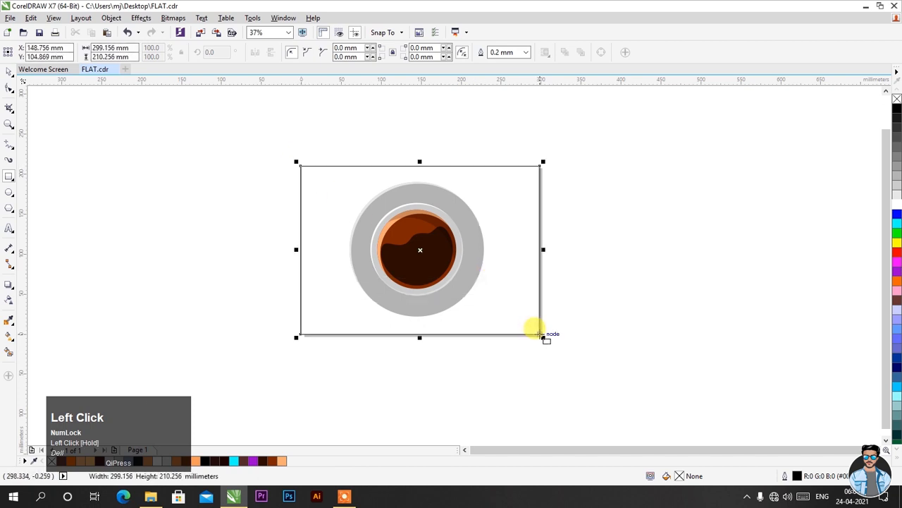
pyautogui.click(897, 301)
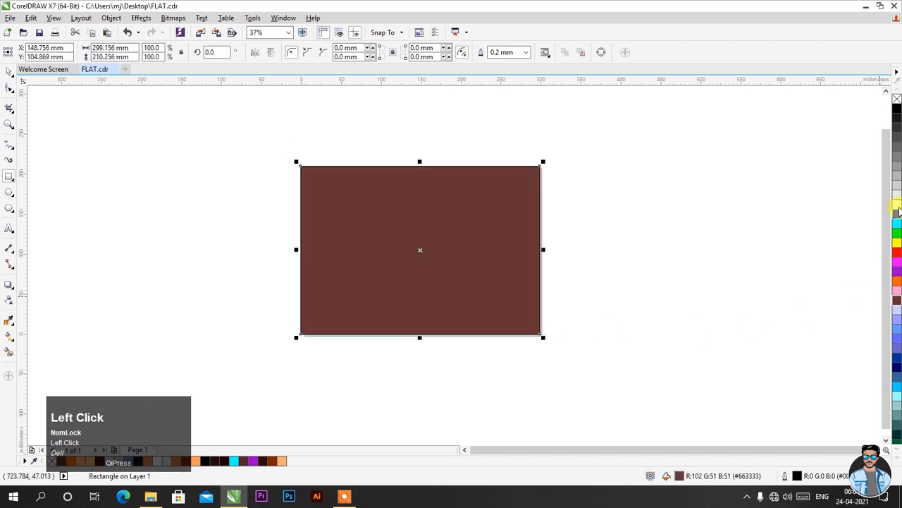
pyautogui.rightClick(897, 103)
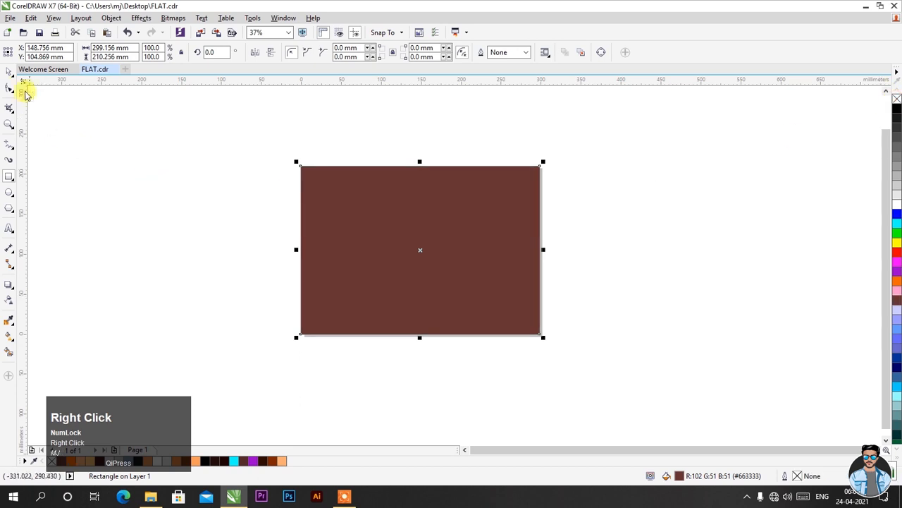
pyautogui.click(85, 163)
# Step: Send the brown background rectangle to the back of the layer, behind the cup and saucer
pyautogui.scroll(2, 392, 198)
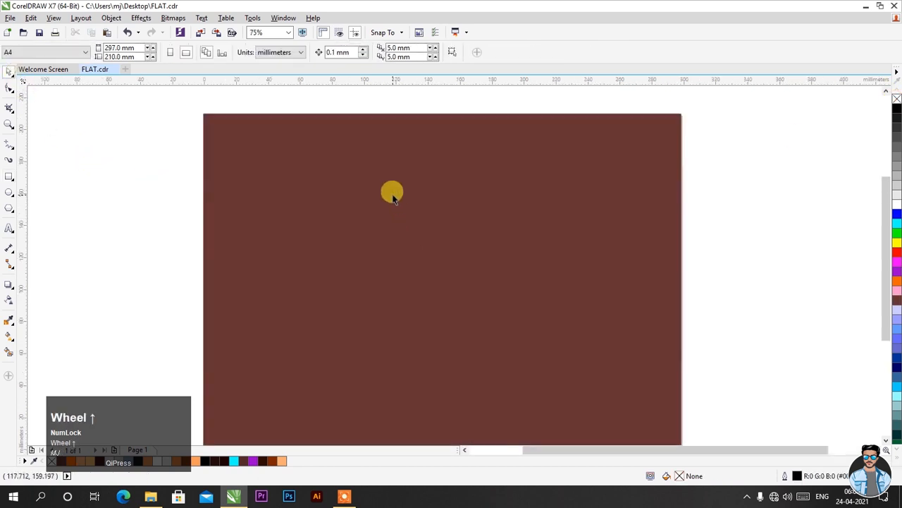
pyautogui.click(390, 166)
pyautogui.rightClick(391, 167)
pyautogui.click(412, 337)
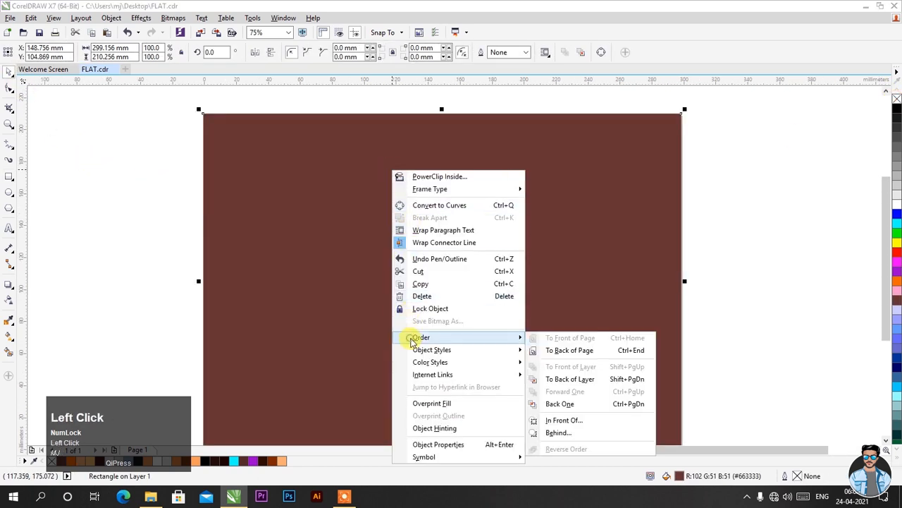
pyautogui.click(576, 379)
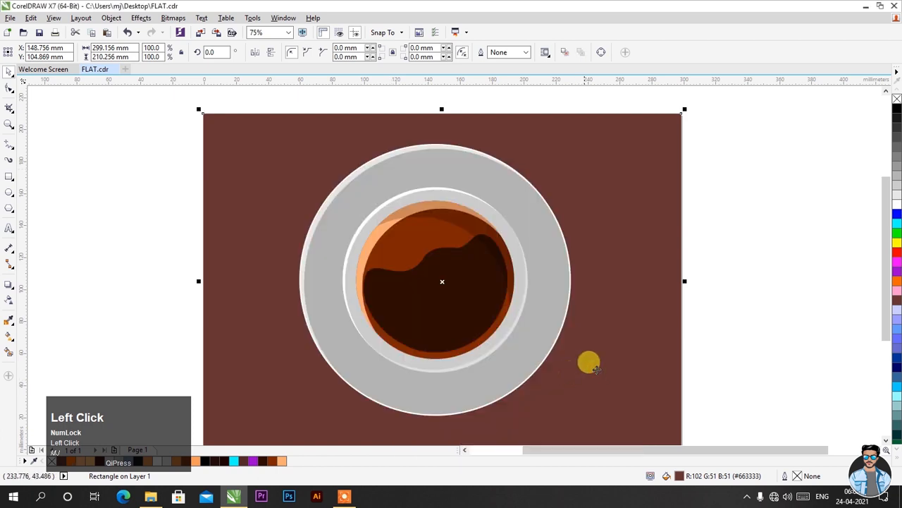
pyautogui.click(750, 282)
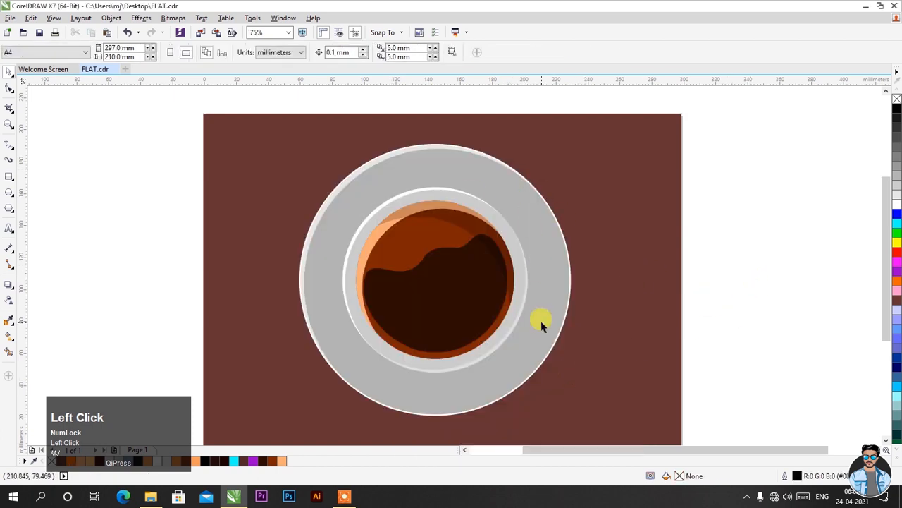
# Step: Draw a small horizontal rectangle of about 28.2 x 9 mm on the empty area beside the page for the cup handle
pyautogui.scroll(2, 558, 347)
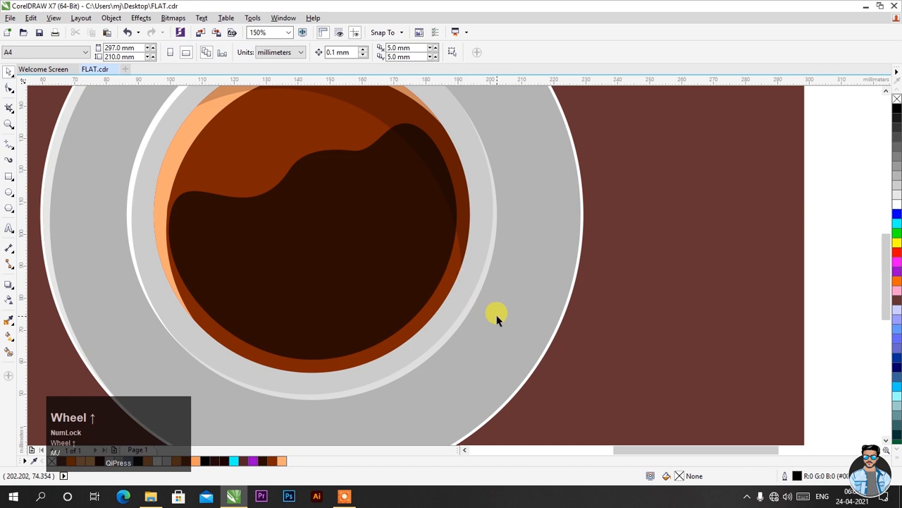
pyautogui.scroll(-2, 463, 289)
pyautogui.scroll(2, 469, 308)
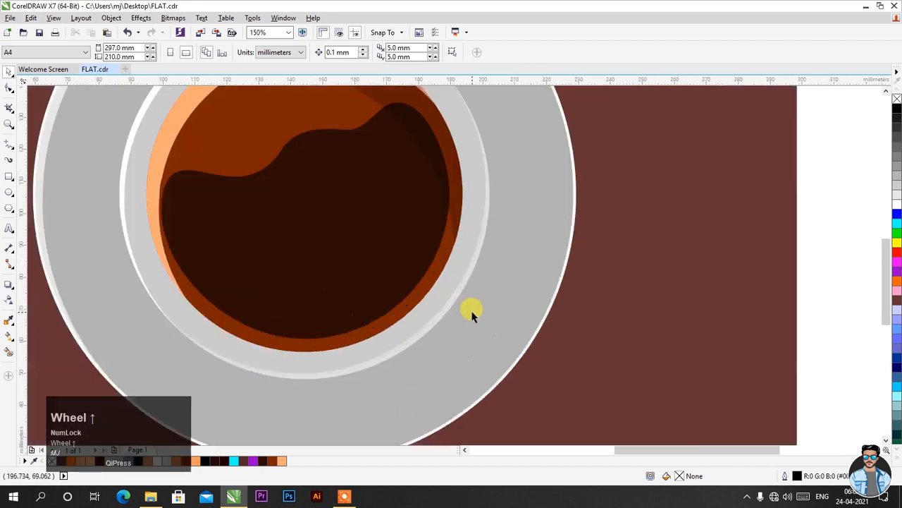
pyautogui.click(9, 176)
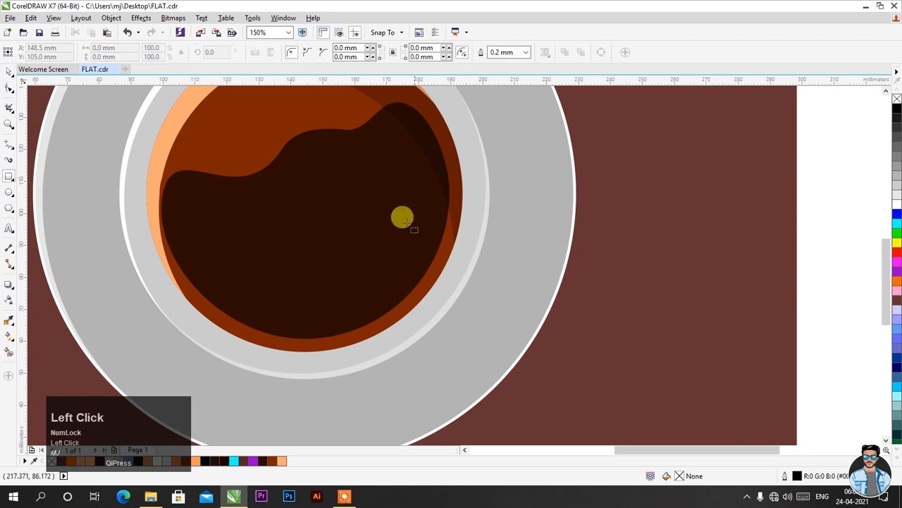
pyautogui.scroll(-2, 658, 236)
pyautogui.scroll(2, 588, 191)
pyautogui.moveTo(592, 195); pyautogui.dragTo(682, 224)
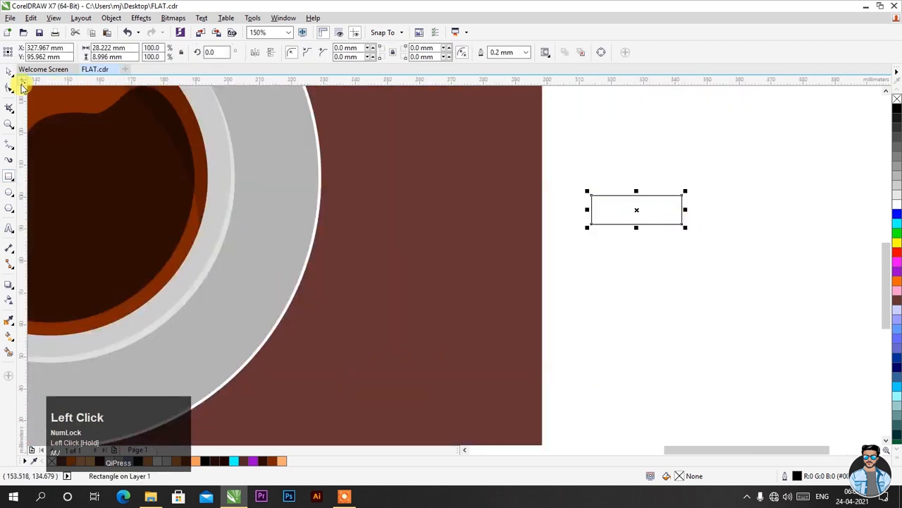
# Step: Round the small rectangle's corners fully, to a radius of about 4.5 mm, with the Shape tool
pyautogui.click(20, 85)
pyautogui.scroll(2, 600, 198)
pyautogui.click(580, 189)
pyautogui.moveTo(583, 189); pyautogui.dragTo(611, 210)
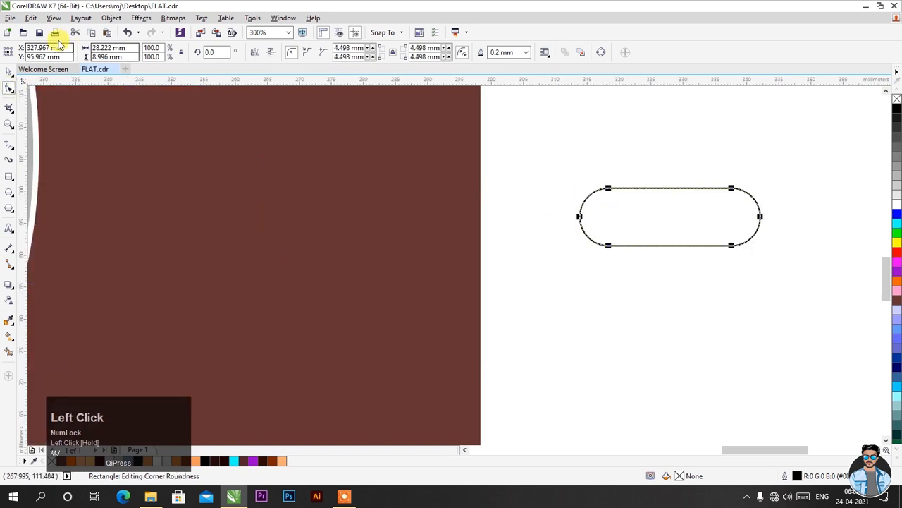
# Step: Move the rounded bar onto the saucer so its inner end overlaps the cup's lower-right rim
pyautogui.click(9, 71)
pyautogui.scroll(-2, 679, 221)
pyautogui.moveTo(679, 221); pyautogui.dragTo(288, 247)
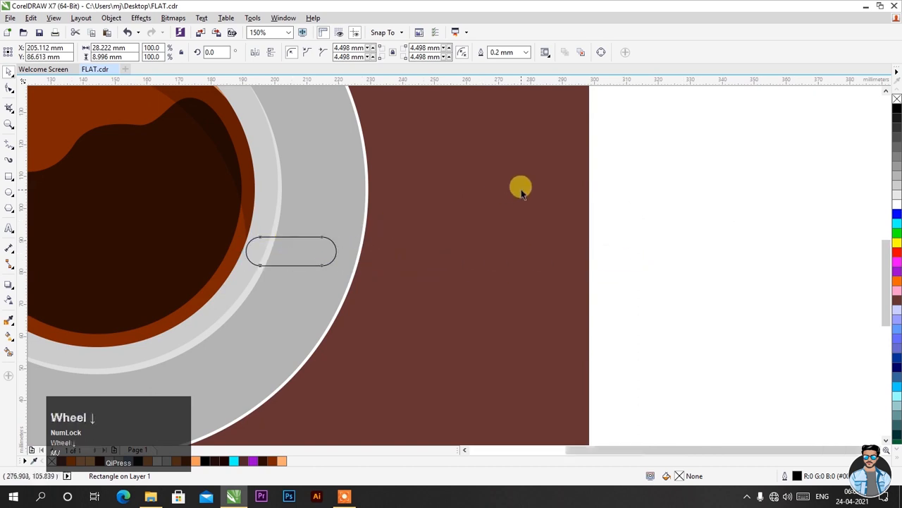
# Step: Rotate the handle bar to about 333.3° so it points outward from the cup, and adjust its position on the rim
pyautogui.scroll(2, 520, 188)
pyautogui.click(549, 215)
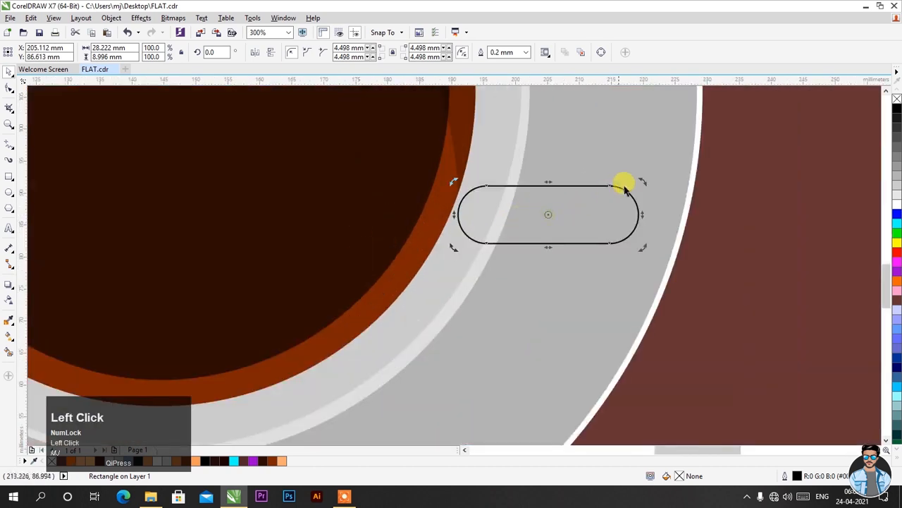
pyautogui.moveTo(645, 183); pyautogui.dragTo(562, 248)
pyautogui.click(719, 244)
pyautogui.scroll(-2, 562, 248)
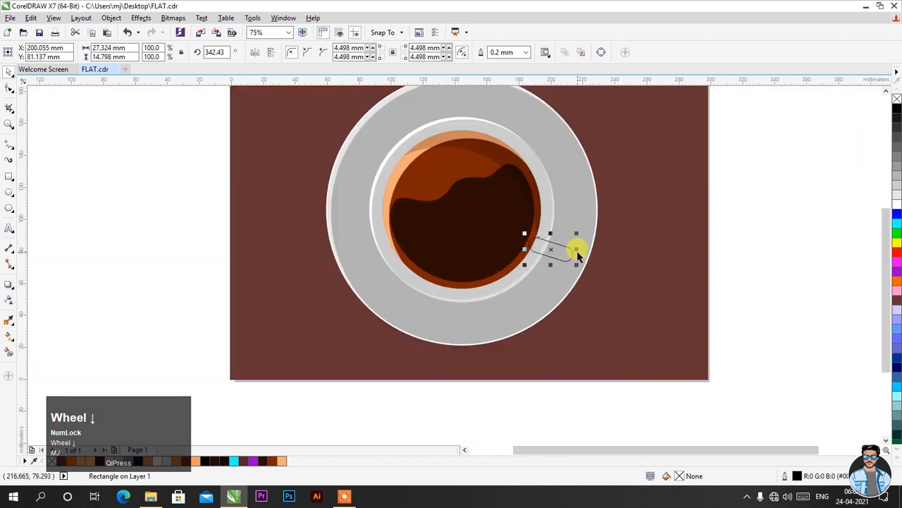
pyautogui.click(549, 252)
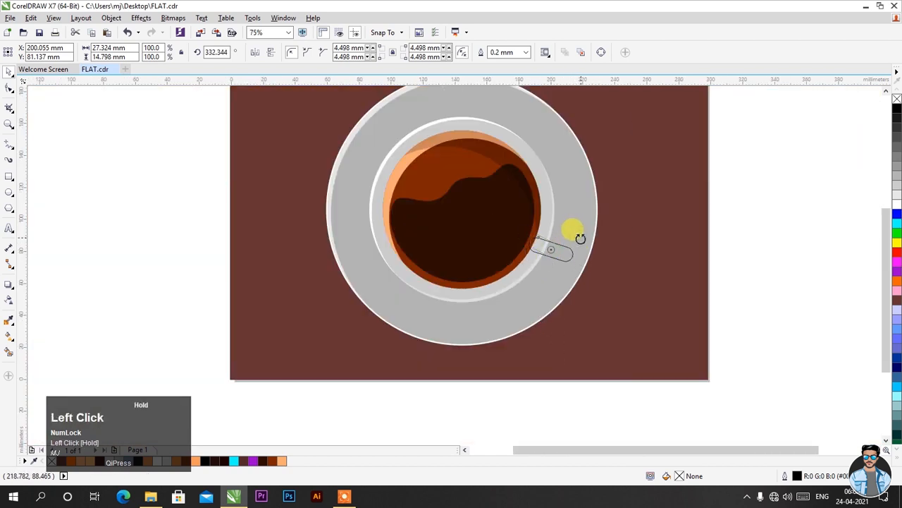
pyautogui.click(711, 247)
pyautogui.scroll(1, 560, 247)
pyautogui.moveTo(555, 254); pyautogui.dragTo(557, 251)
# Step: Fill the handle bar with white, remove its outline, and paste a copy of it in place
pyautogui.click(896, 205)
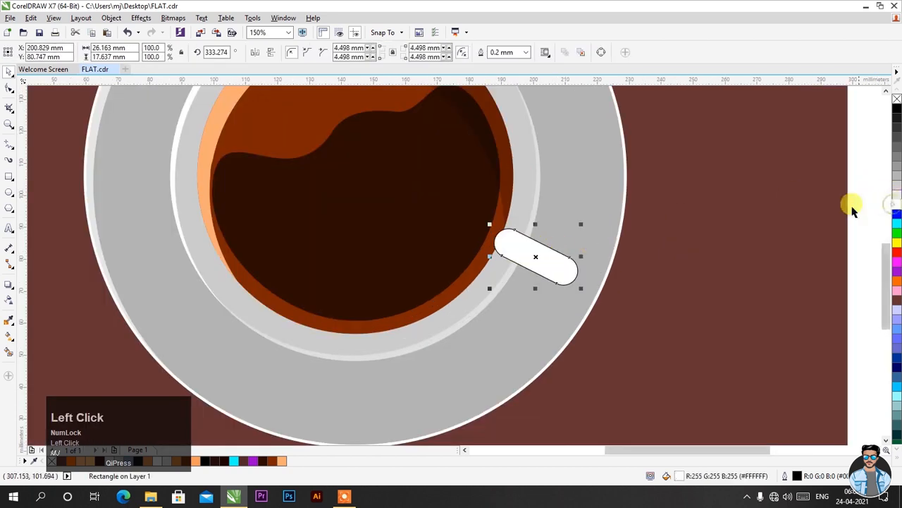
pyautogui.rightClick(896, 104)
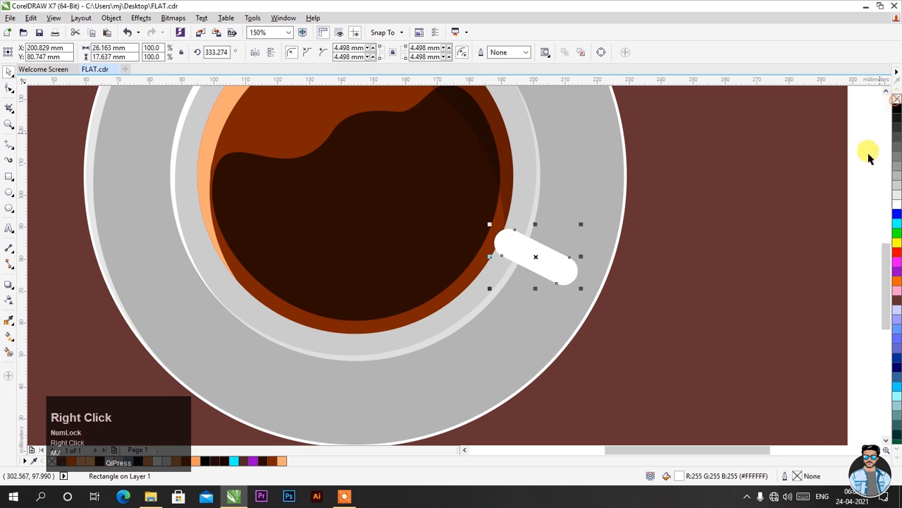
pyautogui.rightClick(551, 258)
pyautogui.click(554, 305)
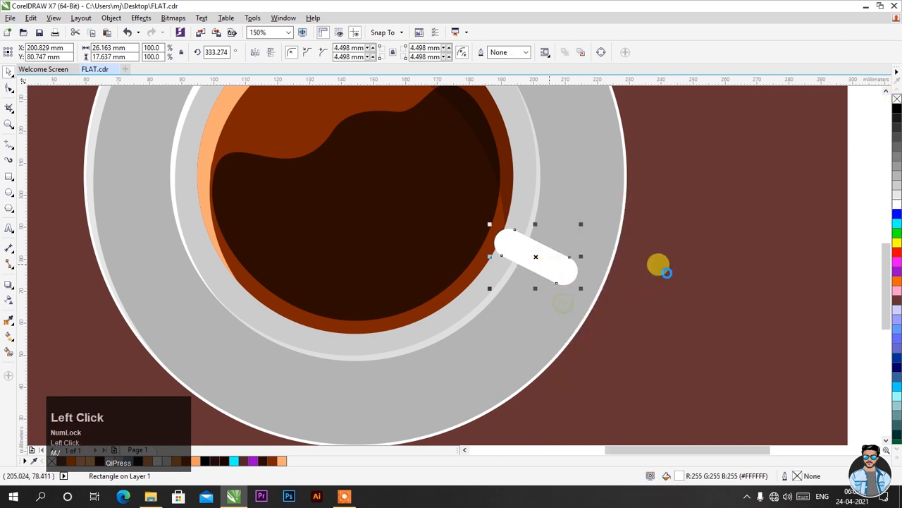
pyautogui.scroll(-1, 689, 229)
pyautogui.rightClick(805, 206)
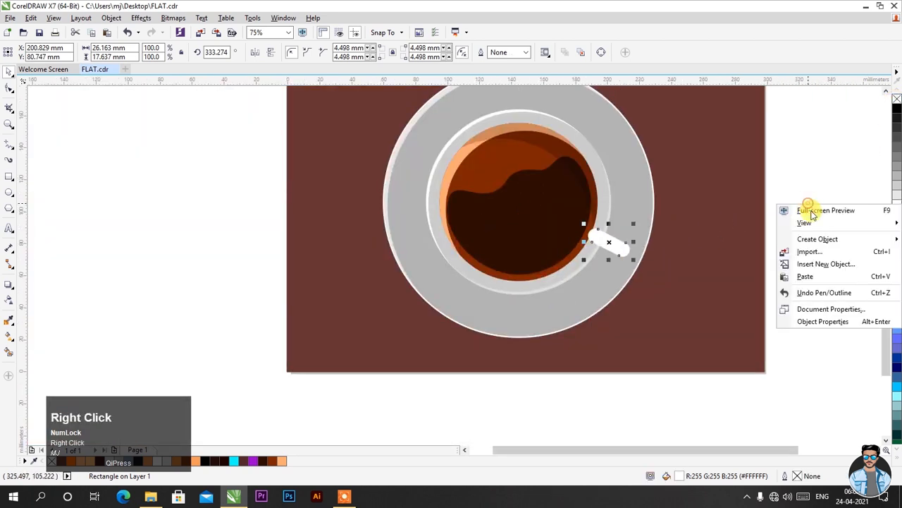
pyautogui.click(805, 275)
# Step: Shift the handle copy slightly down and to the left, and fill it with light grey #CCCCCC
pyautogui.scroll(2, 660, 247)
pyautogui.moveTo(630, 244); pyautogui.dragTo(630, 250)
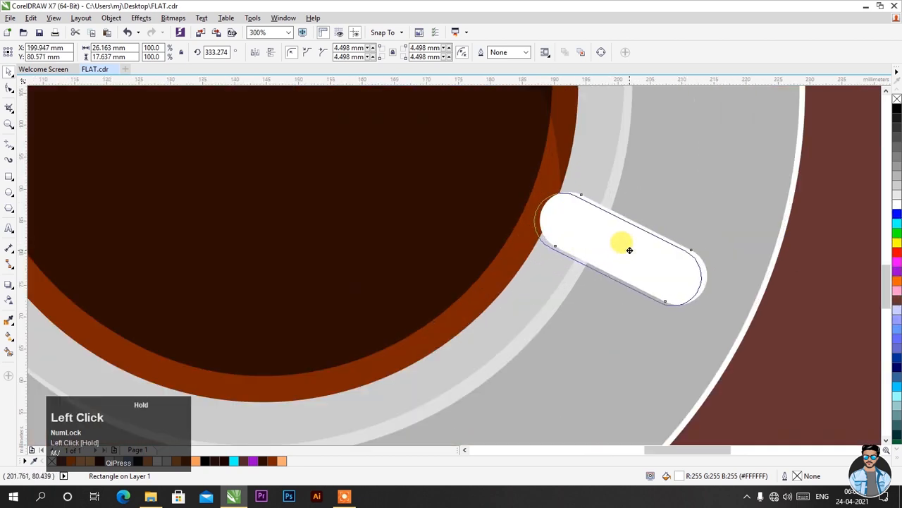
pyautogui.moveTo(630, 250); pyautogui.dragTo(631, 250)
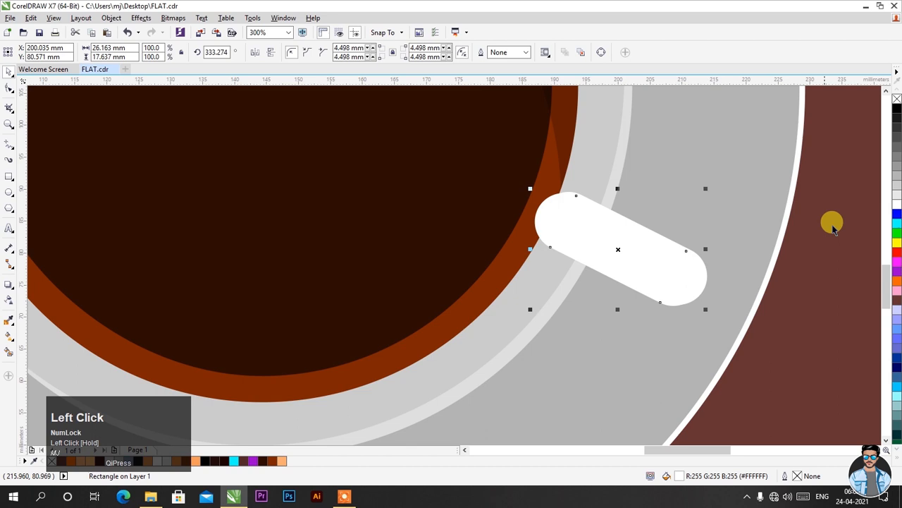
pyautogui.click(898, 196)
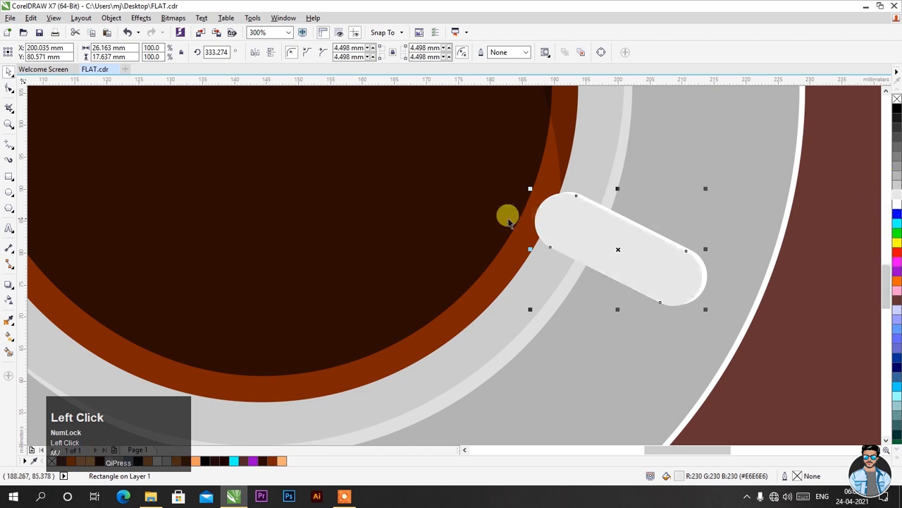
pyautogui.click(897, 187)
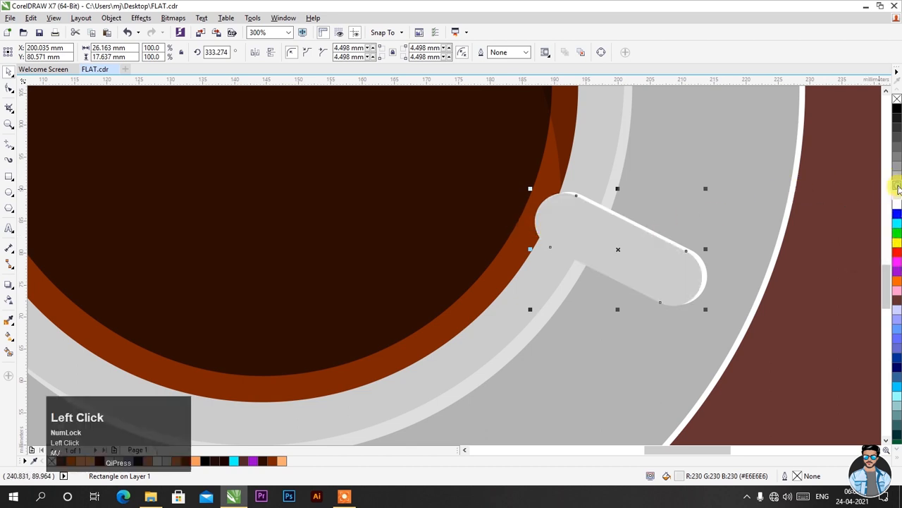
pyautogui.scroll(-1, 493, 218)
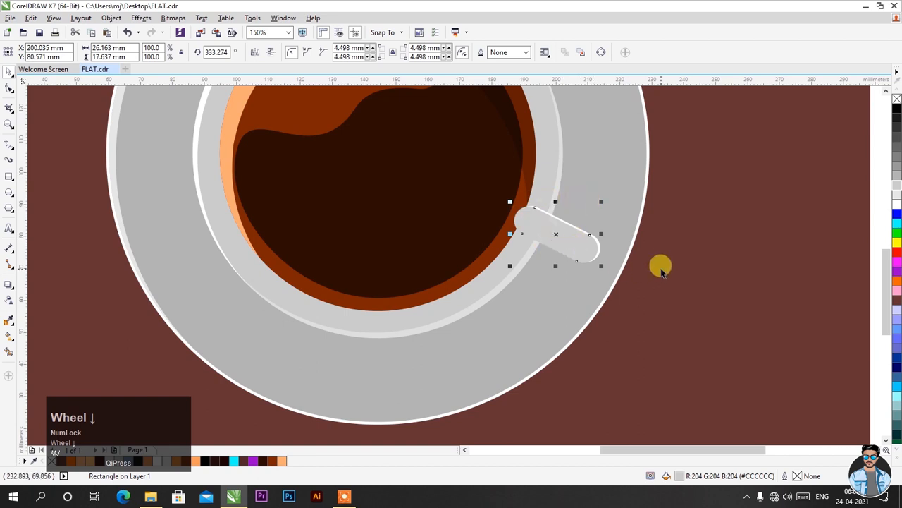
pyautogui.click(678, 263)
# Step: PowerClip the light grey handle copy inside the white handle bar so a white edge highlight remains
pyautogui.scroll(1, 562, 233)
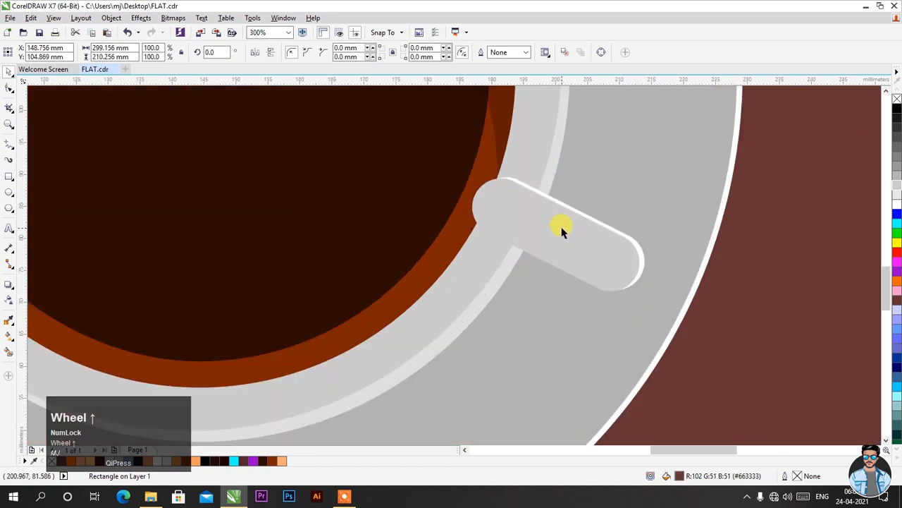
pyautogui.click(561, 231)
pyautogui.rightClick(560, 226)
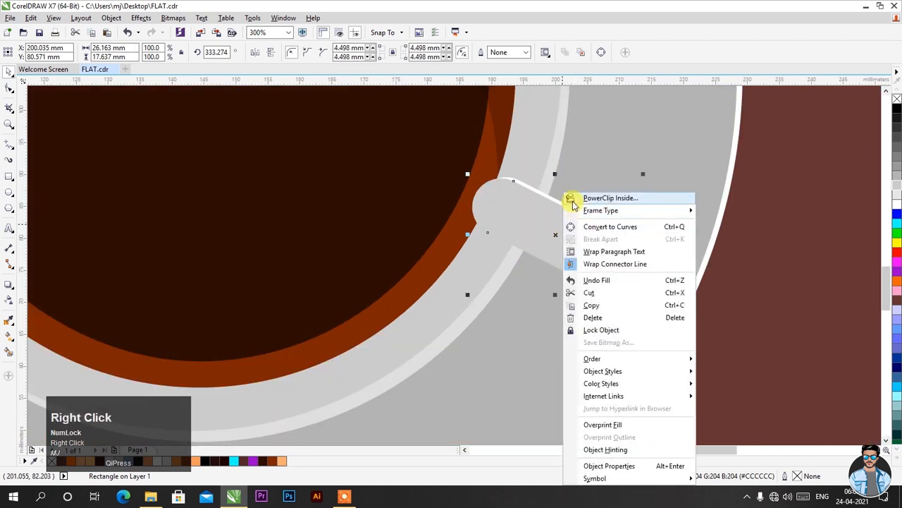
pyautogui.click(573, 201)
pyautogui.click(568, 206)
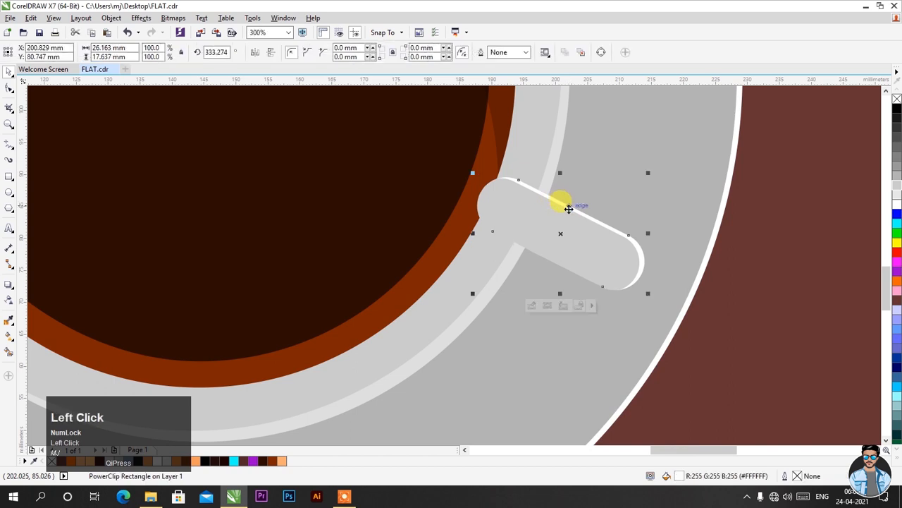
pyautogui.scroll(-1, 557, 228)
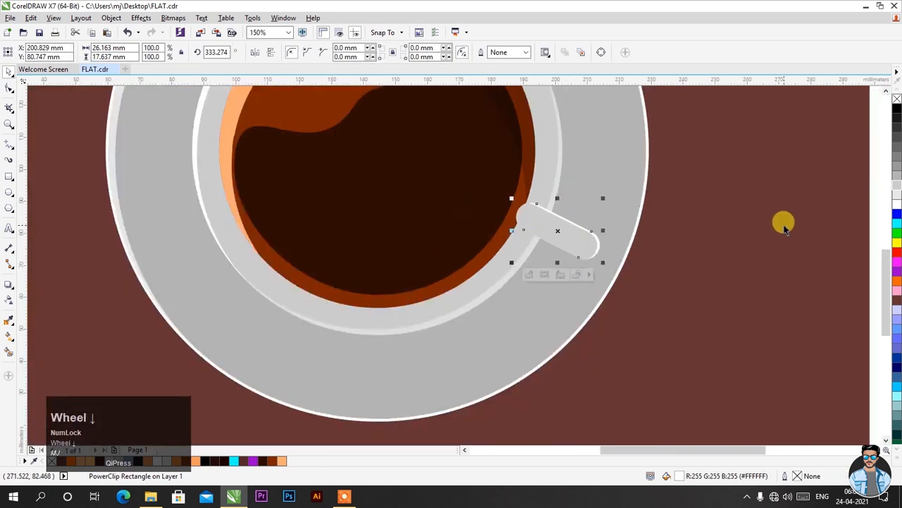
pyautogui.click(784, 225)
pyautogui.scroll(-1, 547, 252)
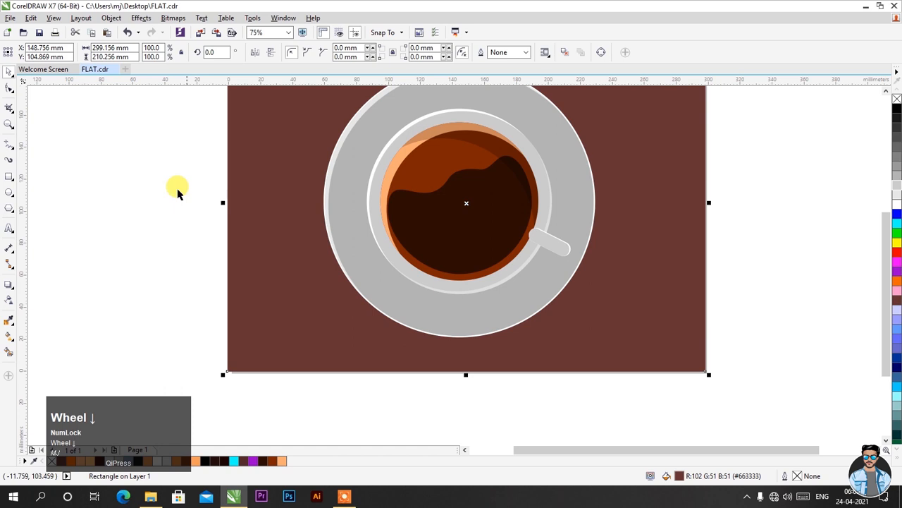
# Step: Select all the cup and coffee pieces and bring them to the front of the layer, over the handle's inner end
pyautogui.click(147, 171)
pyautogui.moveTo(550, 273); pyautogui.dragTo(557, 304)
pyautogui.rightClick(478, 203)
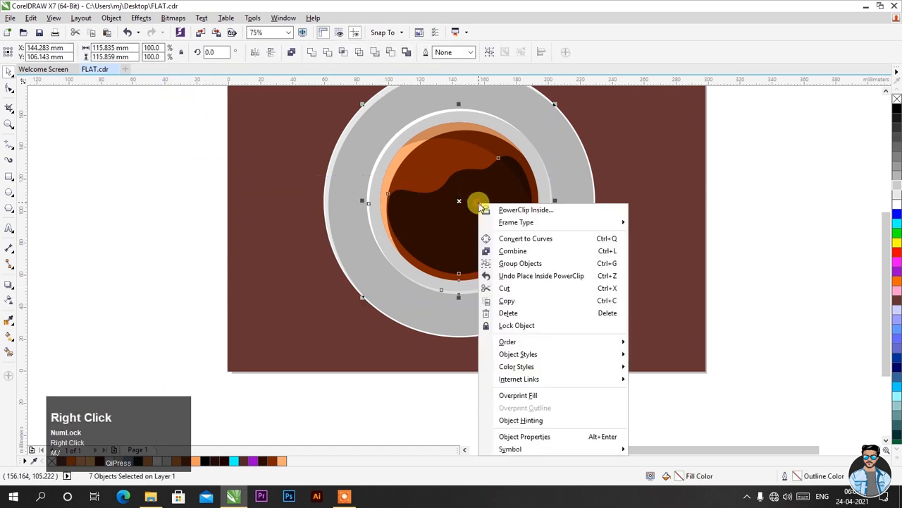
pyautogui.click(506, 343)
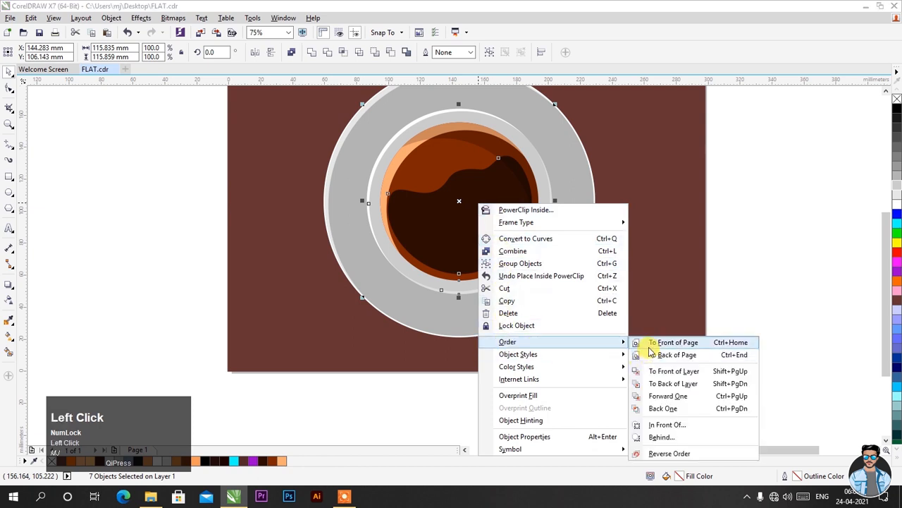
pyautogui.click(652, 372)
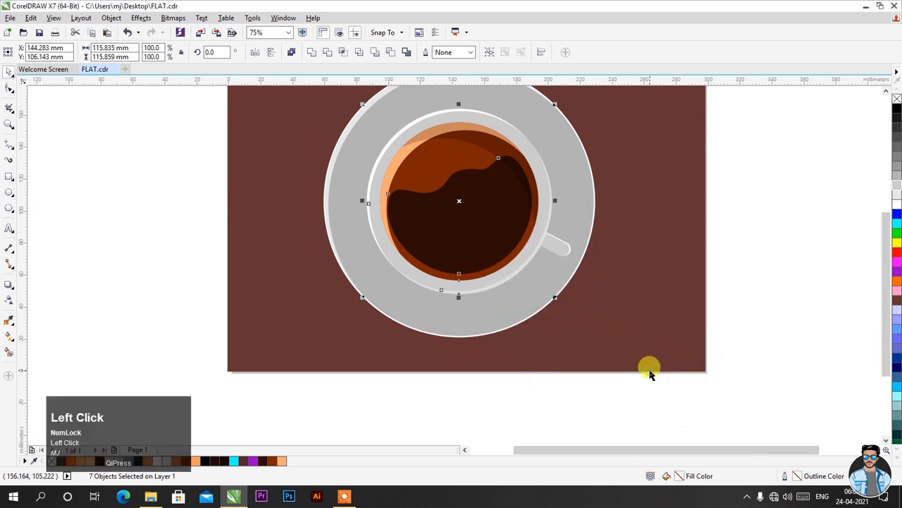
pyautogui.click(786, 255)
# Step: Fill the cup's main rim circle and the handle's outer shape with 10% black (#E6E6E6)
pyautogui.scroll(2, 575, 177)
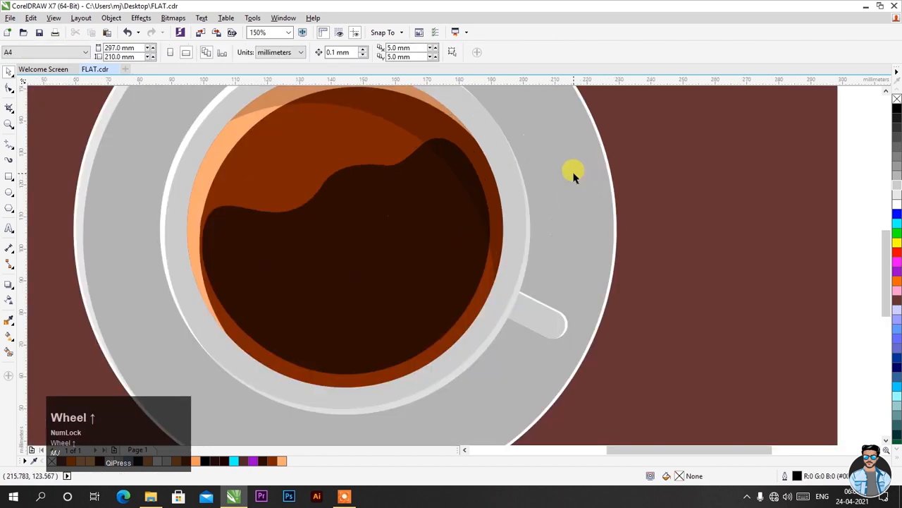
pyautogui.click(518, 224)
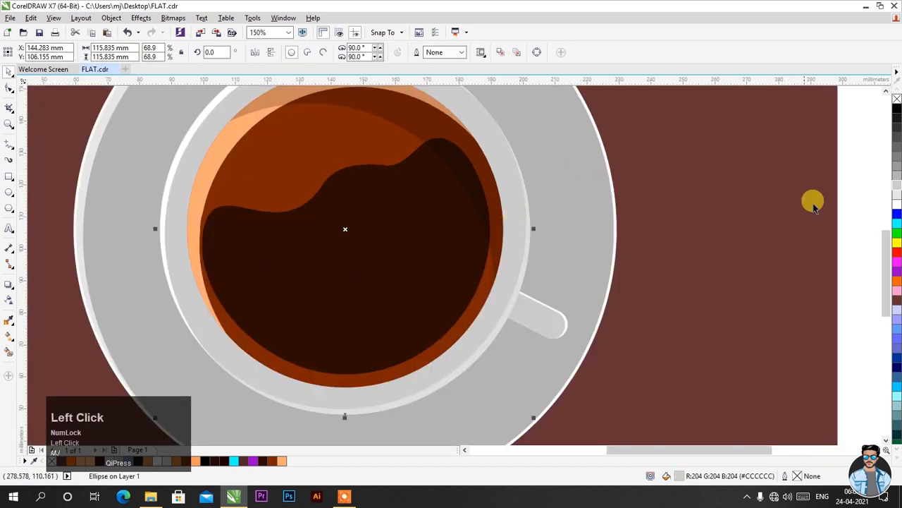
pyautogui.click(894, 196)
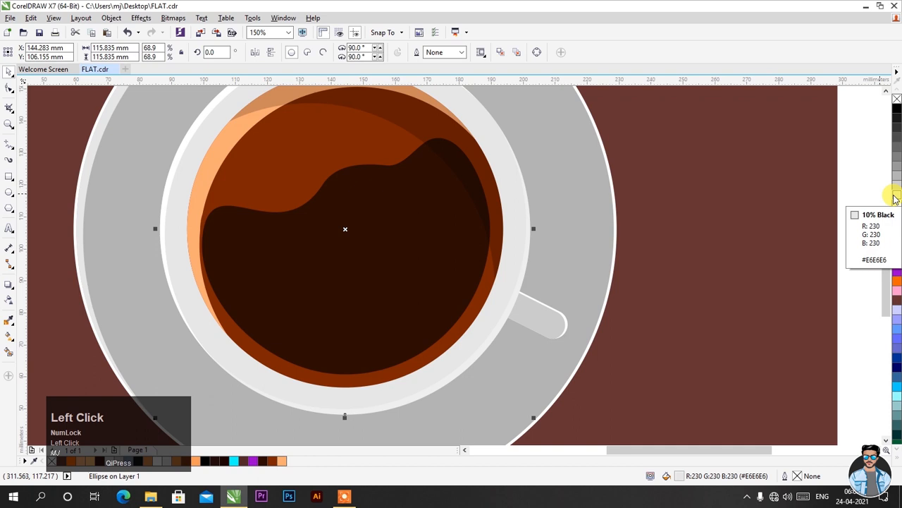
pyautogui.click(523, 305)
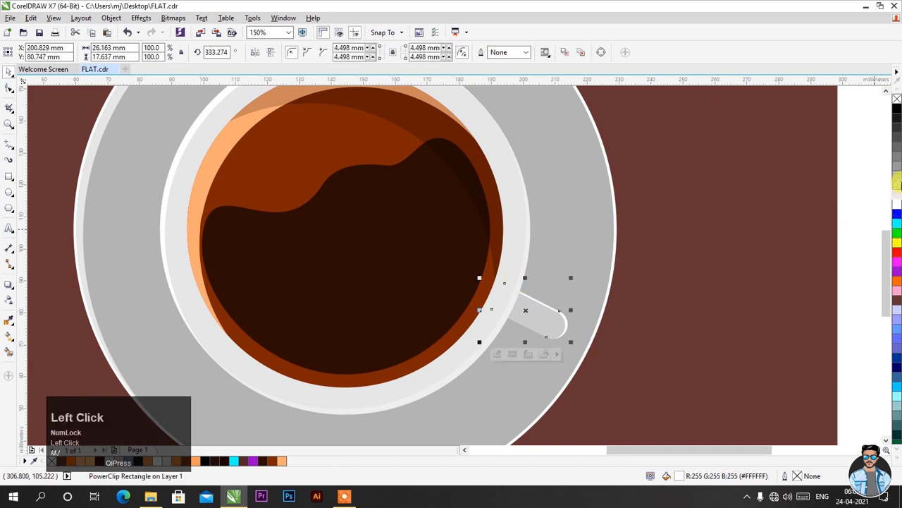
pyautogui.click(793, 237)
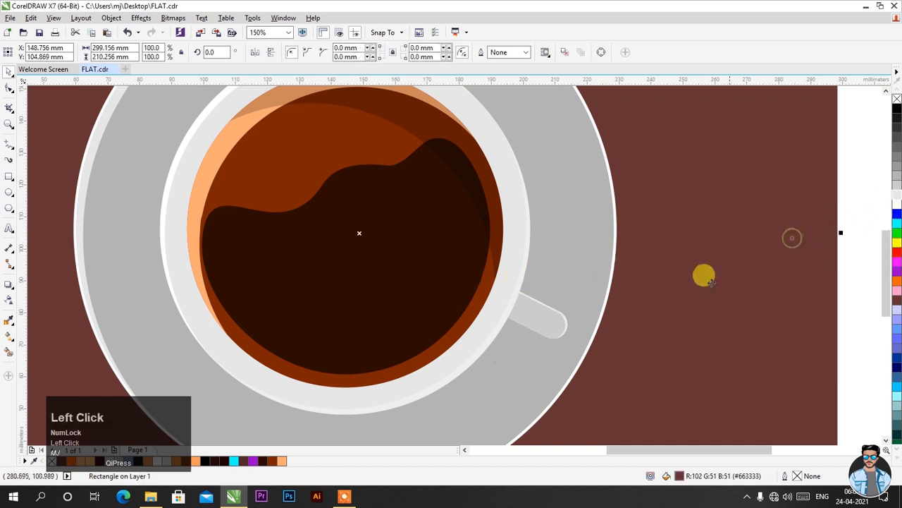
# Step: Edit the handle's PowerClip contents, fill the inner bar with 10% black (#E6E6E6), and finish editing
pyautogui.click(540, 319)
pyautogui.rightClick(540, 319)
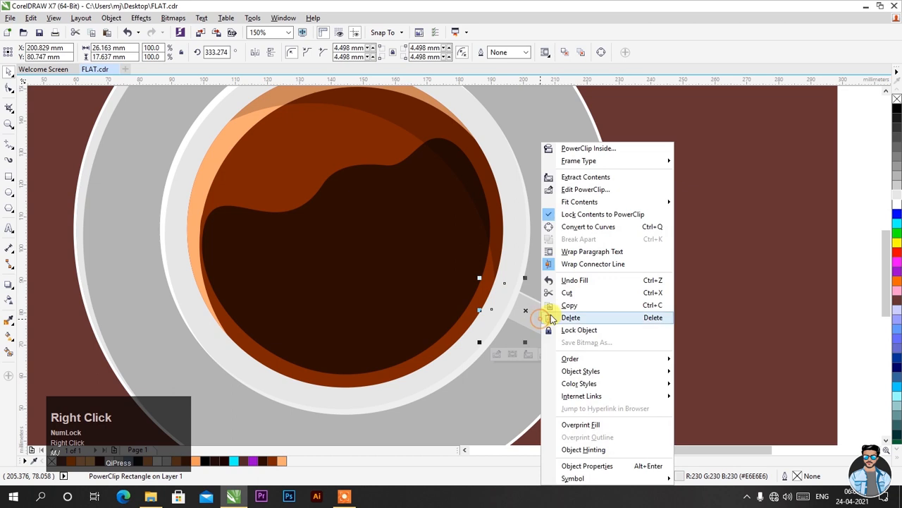
pyautogui.click(564, 187)
pyautogui.click(552, 319)
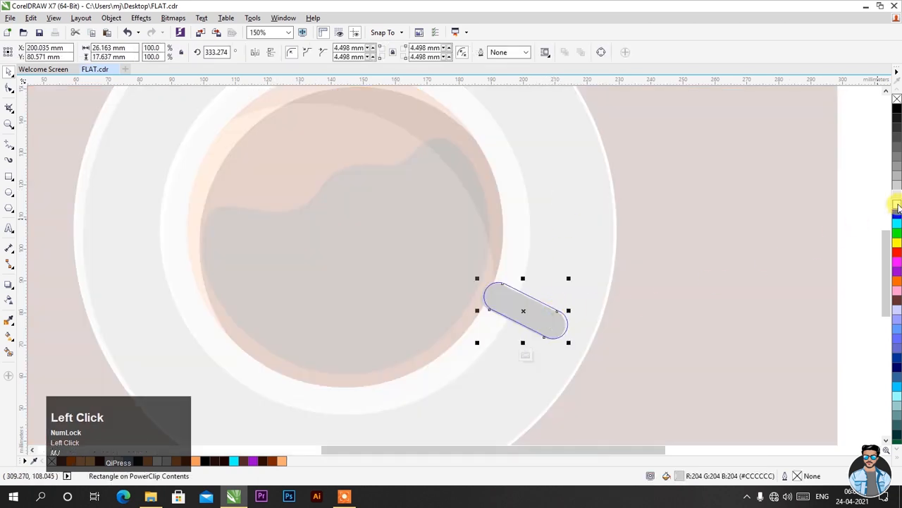
pyautogui.click(897, 197)
pyautogui.rightClick(553, 322)
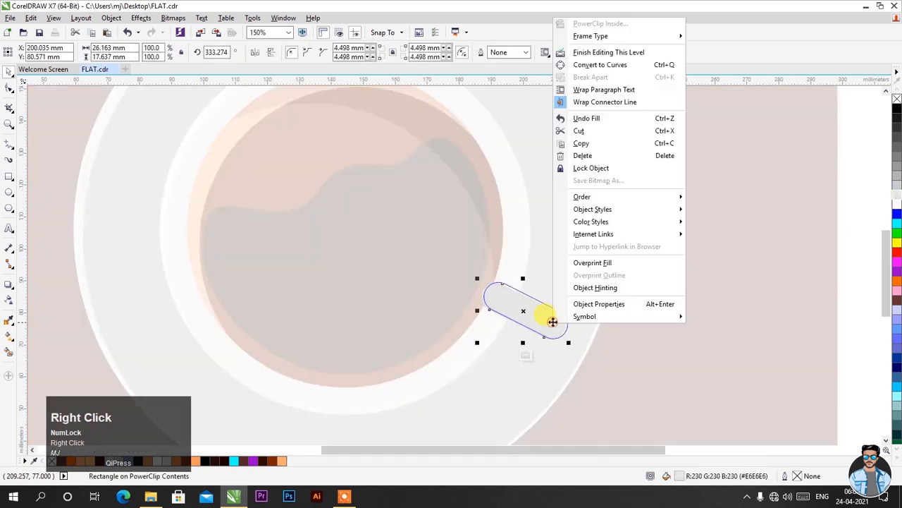
pyautogui.click(582, 50)
pyautogui.click(504, 312)
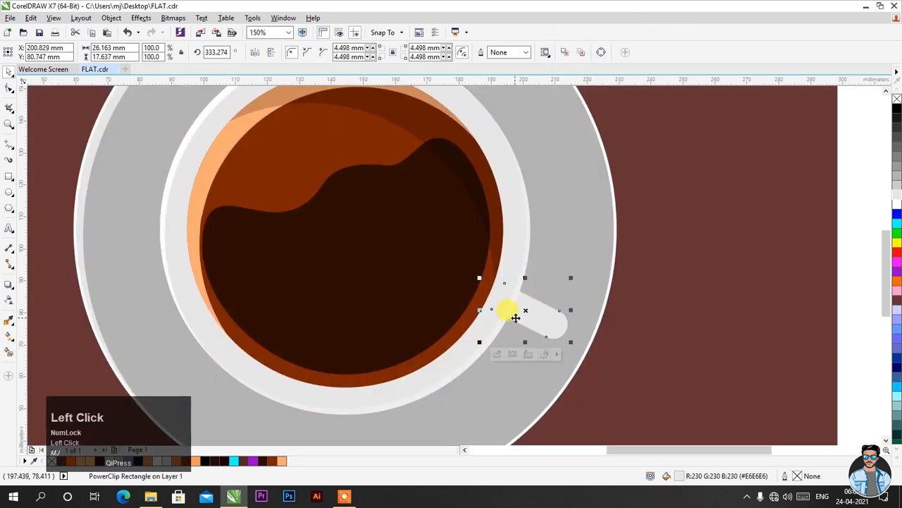
# Step: Fill the handle's outer PowerClip shape with white to restore its edge highlight
pyautogui.scroll(-2, 691, 302)
pyautogui.click(614, 322)
pyautogui.scroll(4, 534, 331)
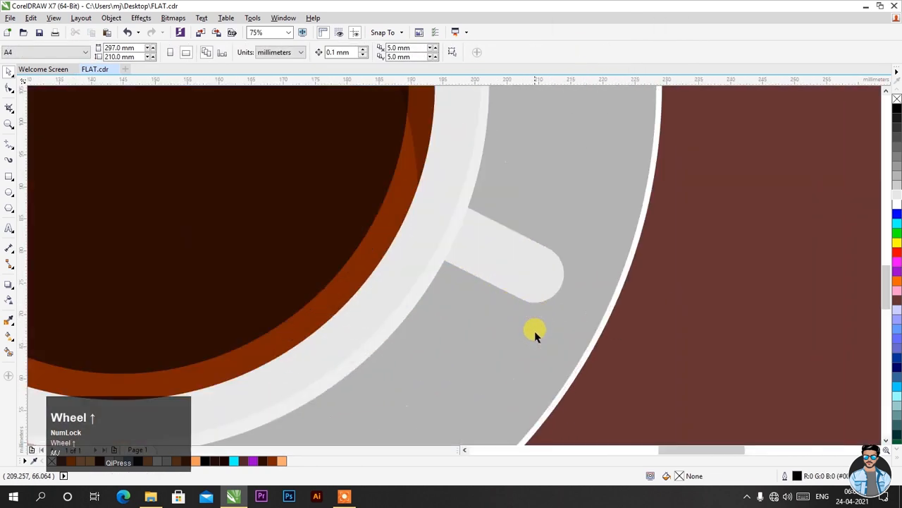
pyautogui.click(554, 255)
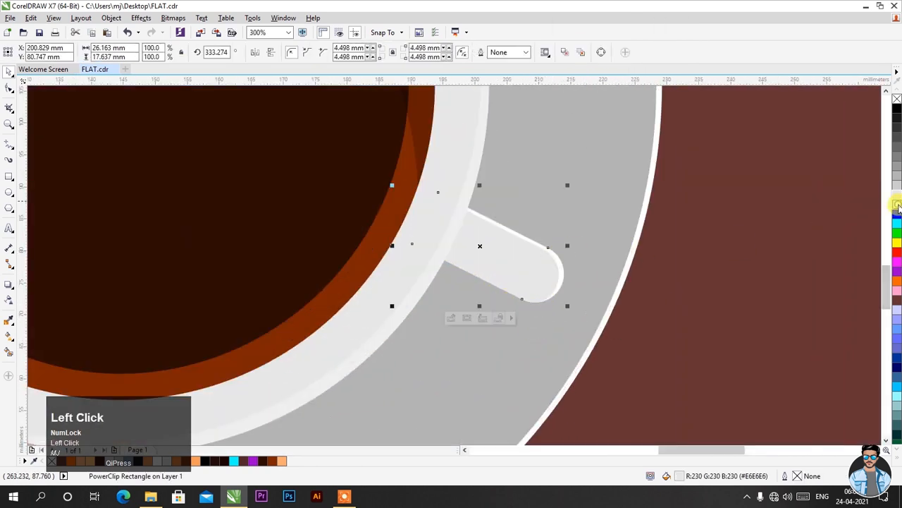
pyautogui.click(729, 225)
pyautogui.scroll(-2, 566, 281)
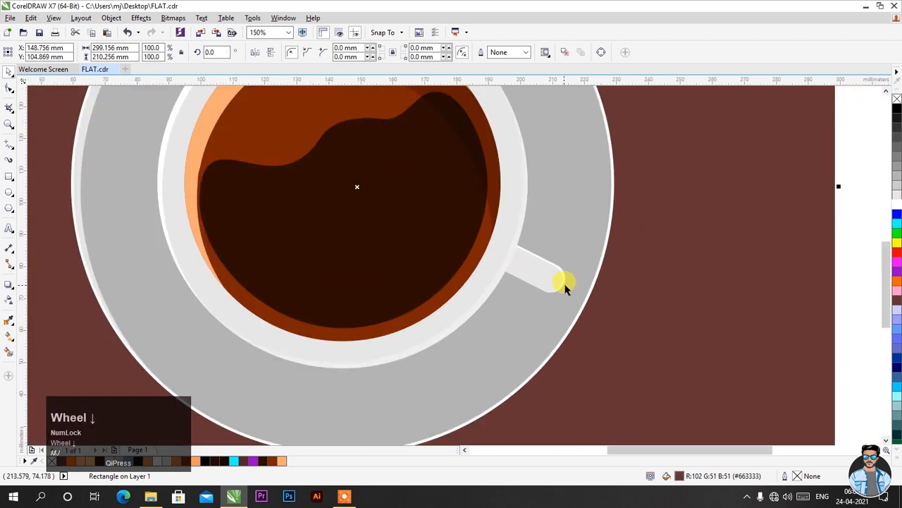
pyautogui.scroll(-1, 491, 269)
pyautogui.click(737, 231)
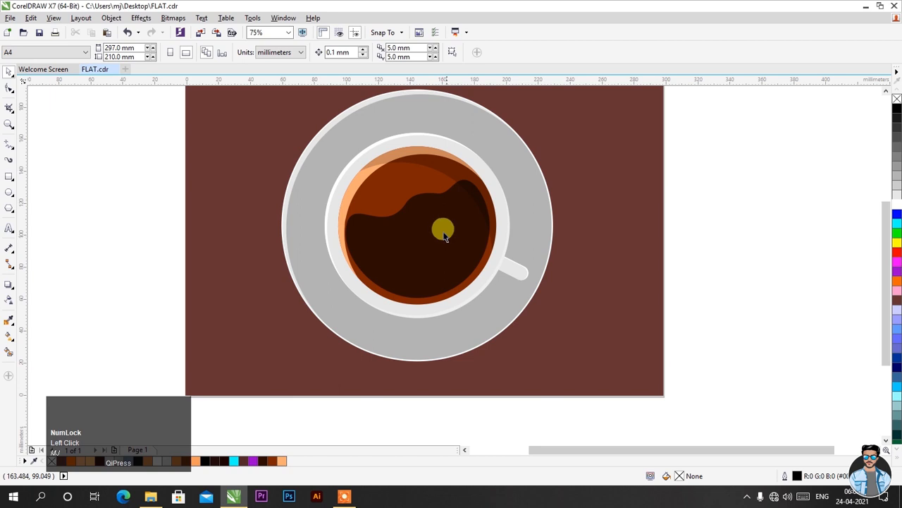
# Step: Paste a copy of the dark wavy coffee shape in place and fill it with white
pyautogui.scroll(1, 388, 202)
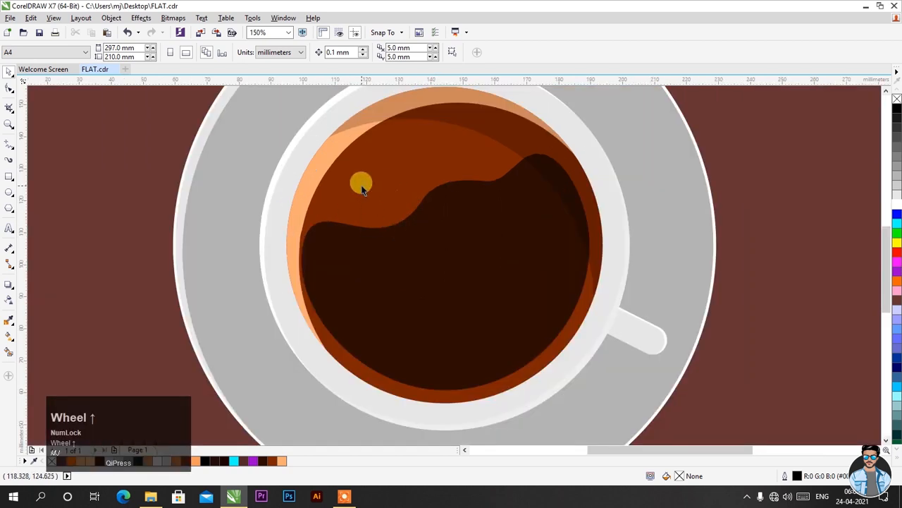
pyautogui.click(423, 250)
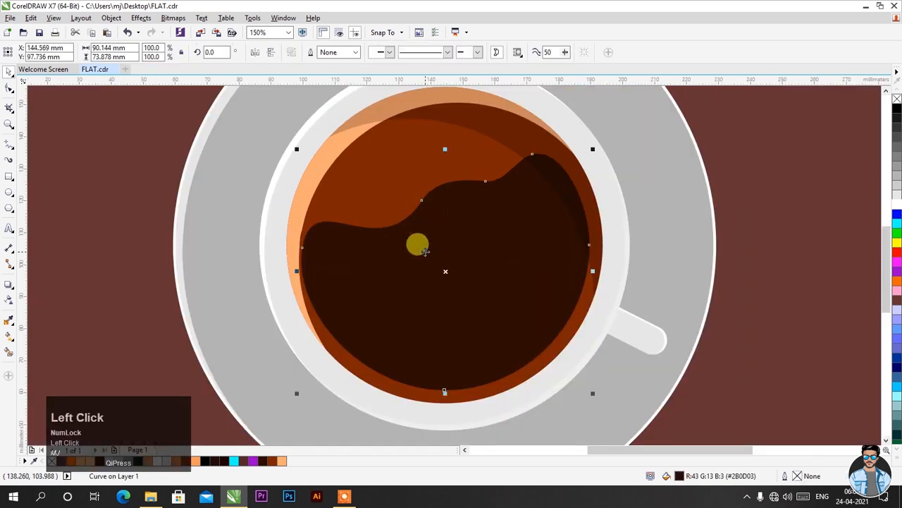
pyautogui.rightClick(425, 245)
pyautogui.click(433, 305)
pyautogui.scroll(-1, 374, 265)
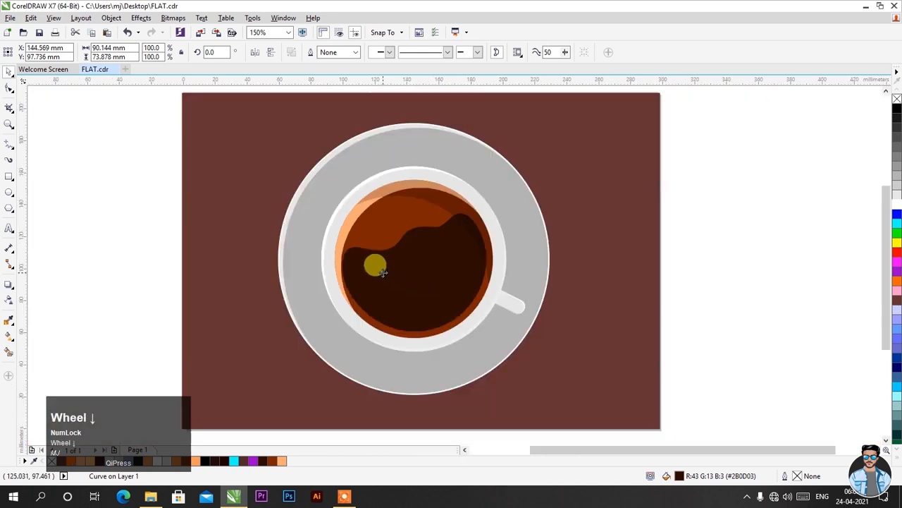
pyautogui.rightClick(698, 227)
pyautogui.click(705, 298)
pyautogui.scroll(1, 399, 263)
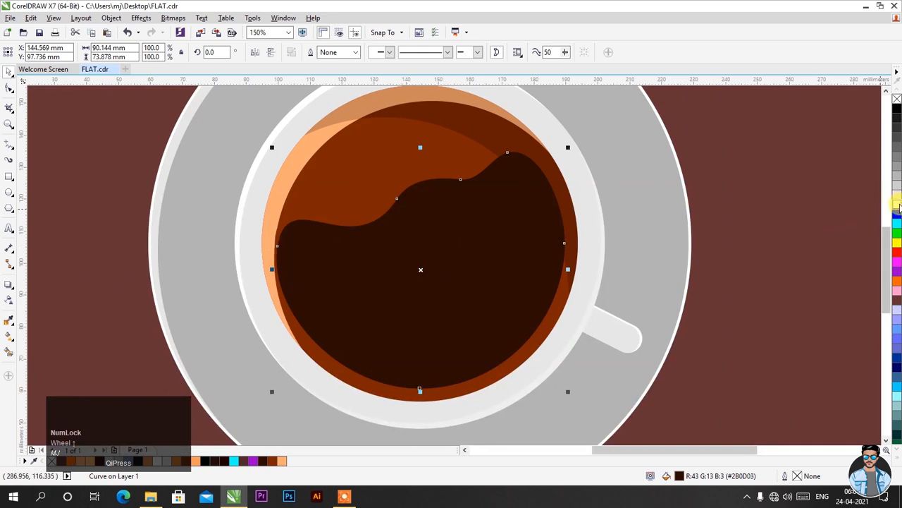
pyautogui.click(897, 203)
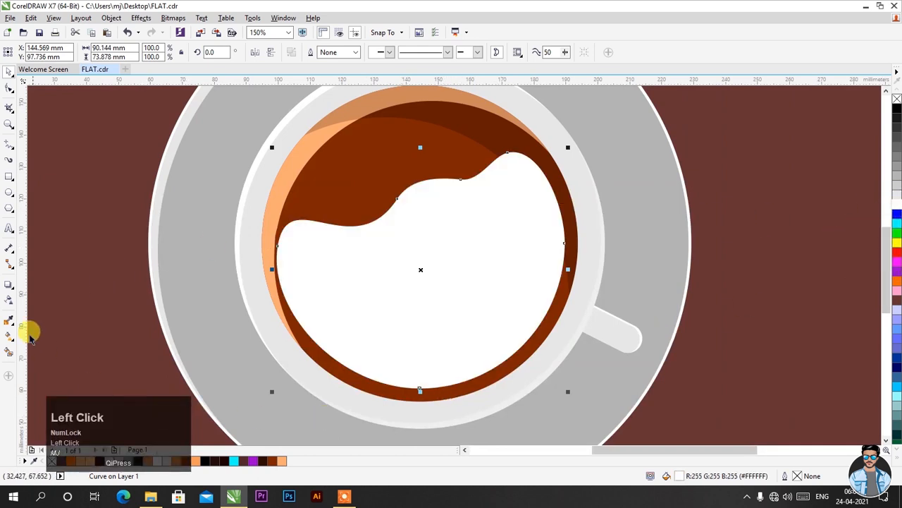
# Step: Apply a linear transparency to the white coffee copy, fading from the lower-right edge towards the wavy top at about 112.8°
pyautogui.click(8, 301)
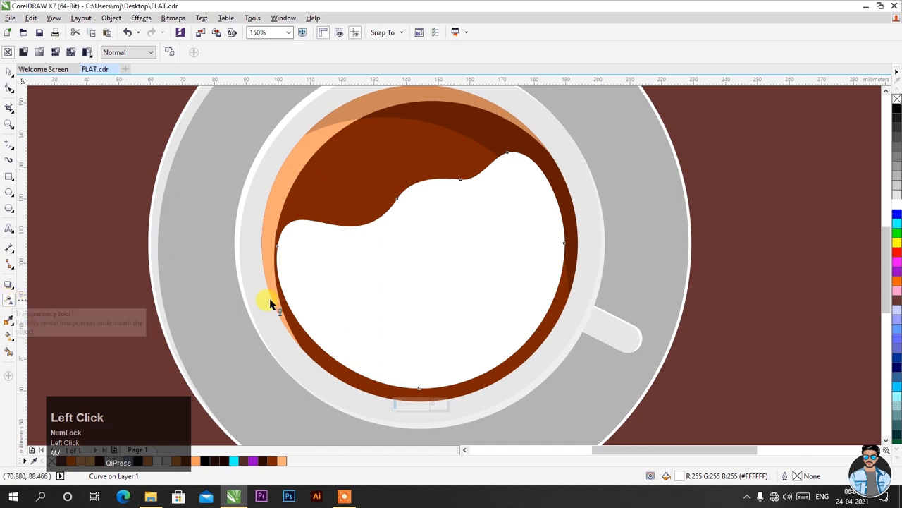
pyautogui.moveTo(369, 197); pyautogui.dragTo(415, 191)
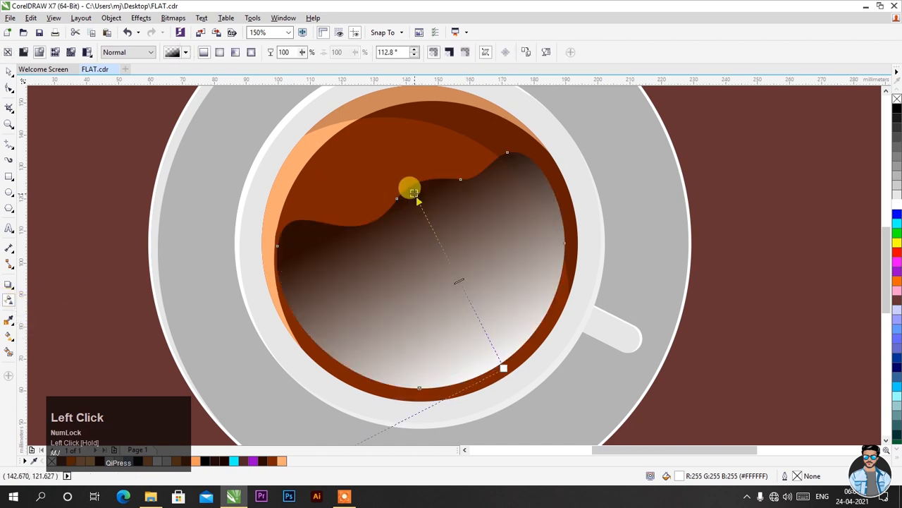
pyautogui.moveTo(462, 294); pyautogui.dragTo(462, 292)
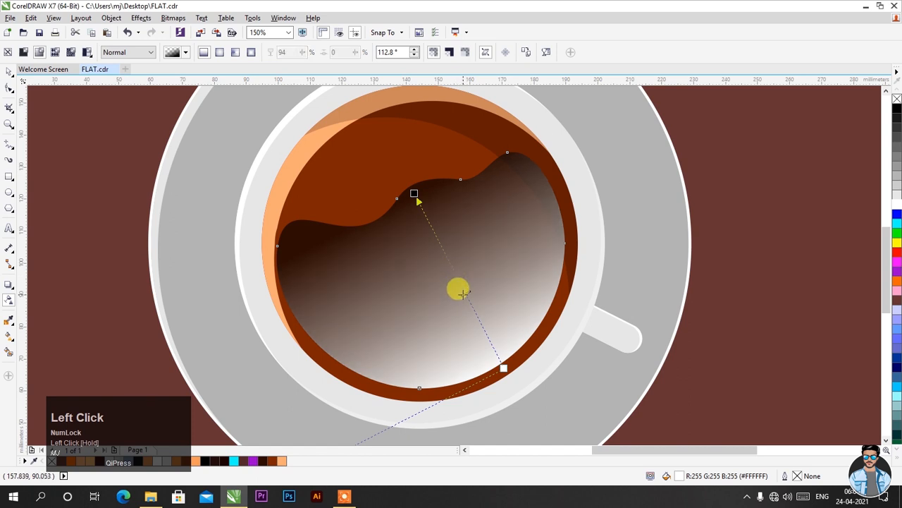
# Step: Raise the lower-right node's transparency and shorten the fade to mid-cup at about 113.4°, shifting its midpoint towards the lower-right edge
pyautogui.click(502, 367)
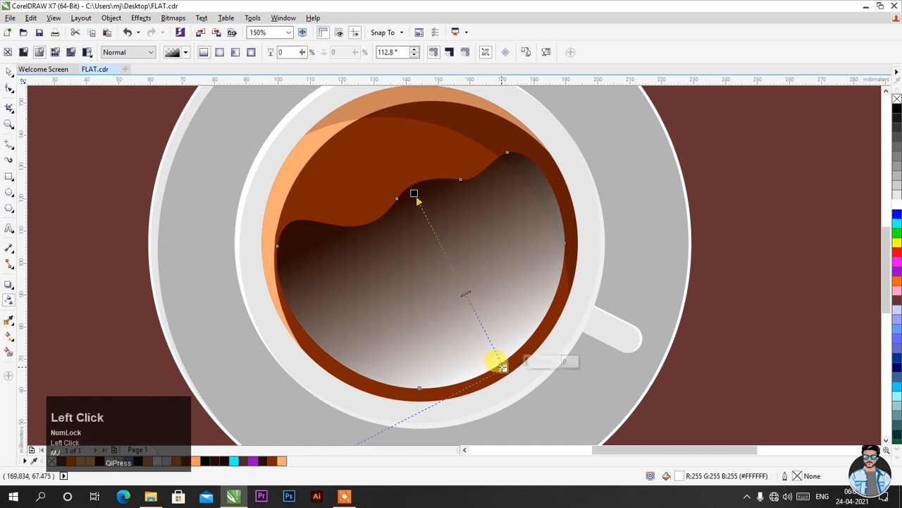
pyautogui.moveTo(528, 363); pyautogui.dragTo(549, 363)
pyautogui.moveTo(415, 194); pyautogui.dragTo(449, 266)
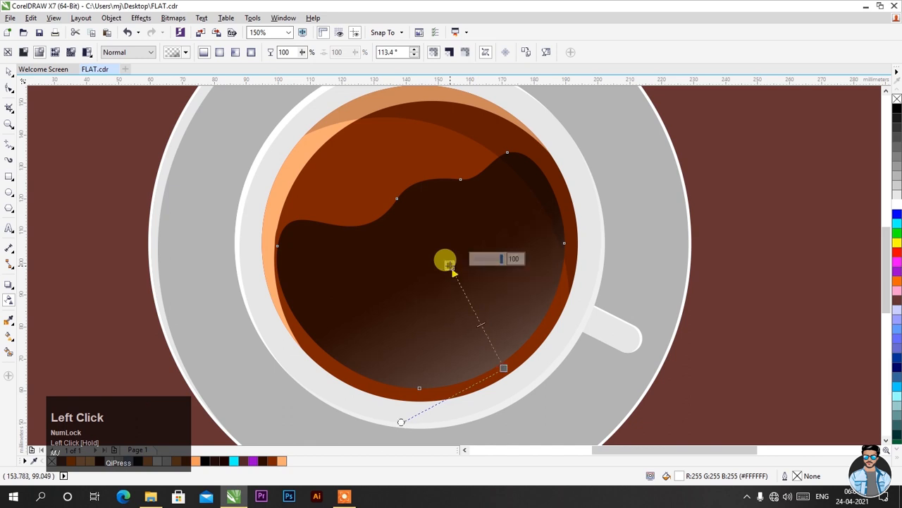
pyautogui.moveTo(481, 324); pyautogui.dragTo(486, 338)
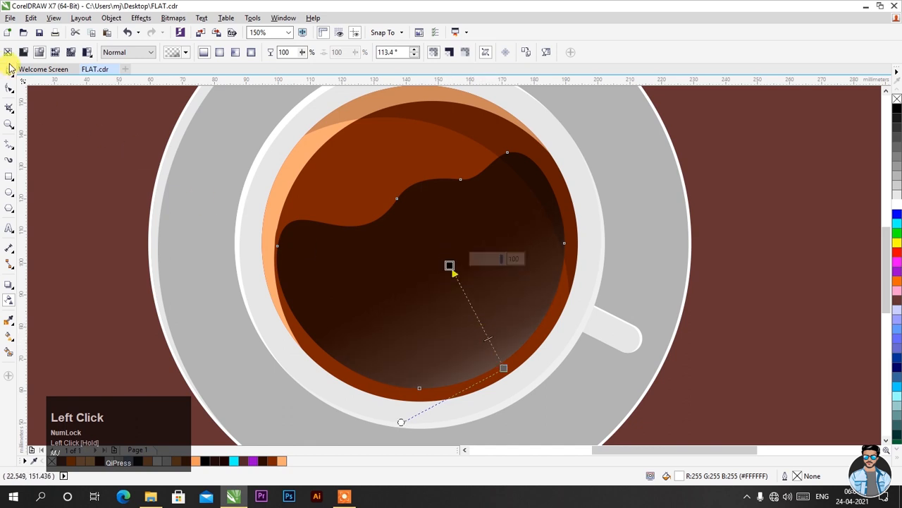
pyautogui.click(9, 69)
pyautogui.click(438, 312)
pyautogui.click(746, 280)
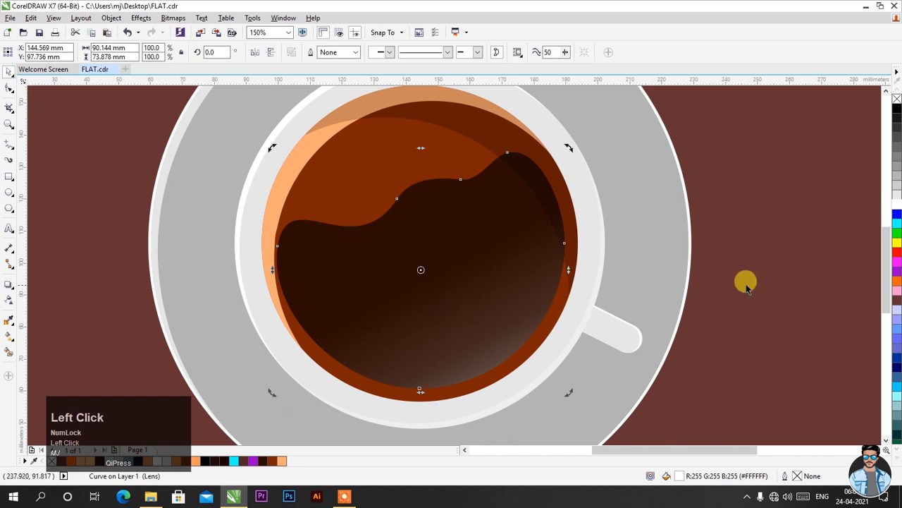
# Step: Move the translucent coffee highlight slightly up and to the left, to about X 143.3 mm, Y 99.0 mm
pyautogui.click(480, 305)
pyautogui.moveTo(479, 304); pyautogui.dragTo(479, 308)
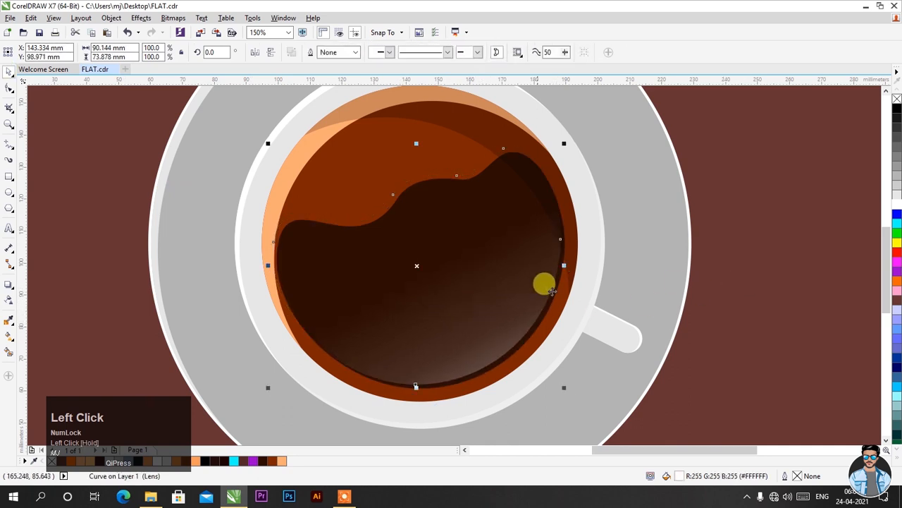
pyautogui.click(701, 244)
pyautogui.scroll(-2, 462, 285)
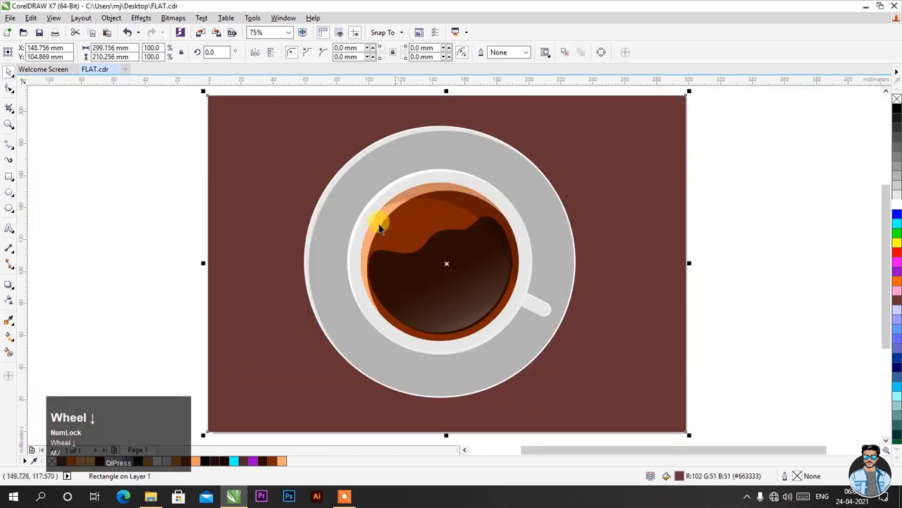
pyautogui.click(142, 229)
pyautogui.scroll(2, 481, 284)
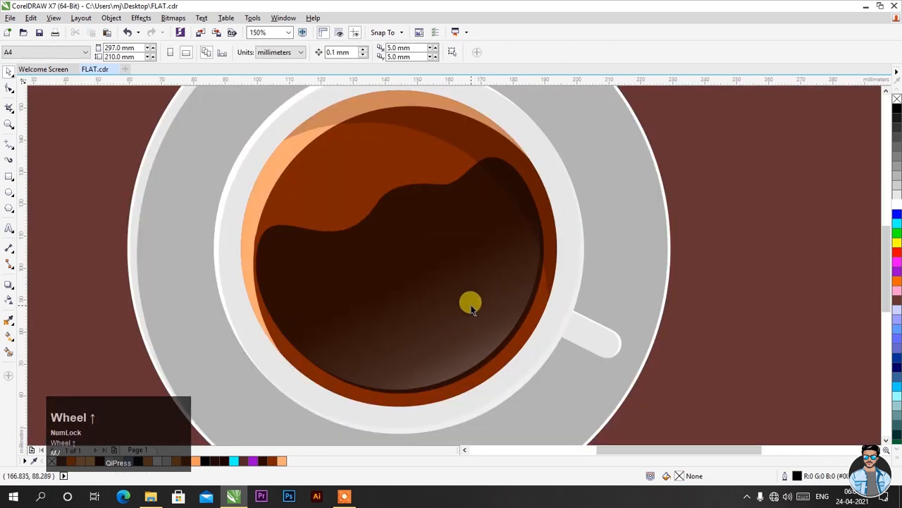
# Step: Set the transparency of the highlight's end node near the cup's centre to 94%
pyautogui.click(471, 304)
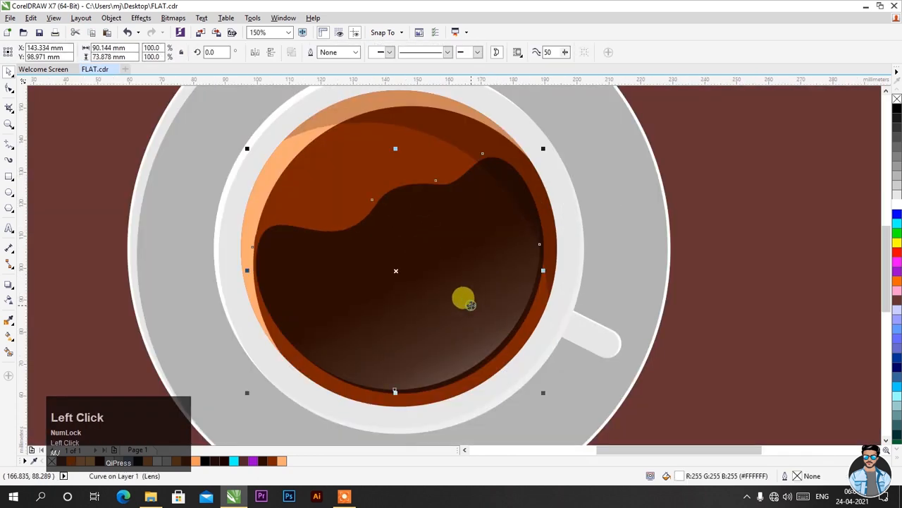
pyautogui.click(9, 301)
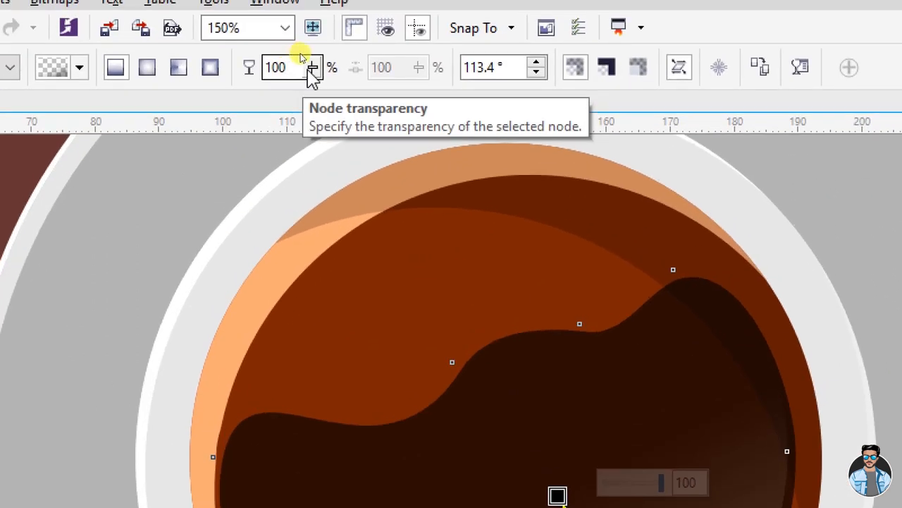
pyautogui.click(302, 53)
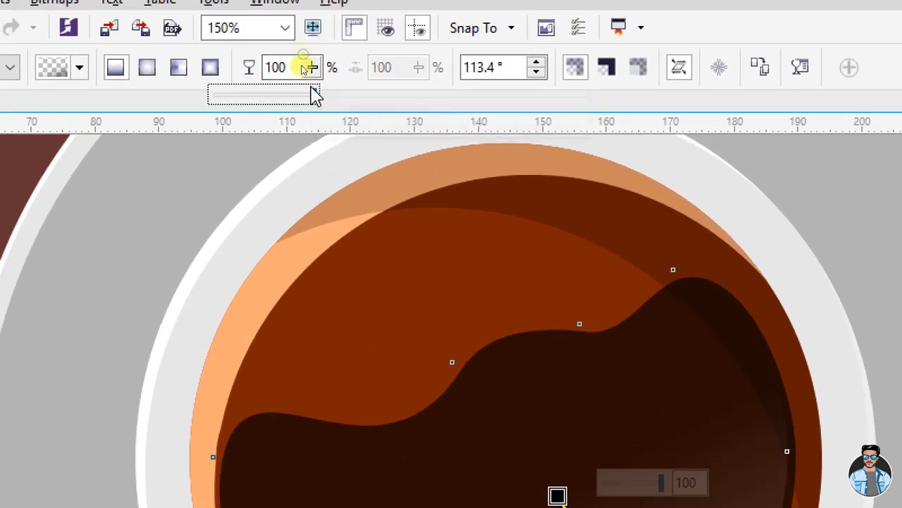
pyautogui.moveTo(316, 79); pyautogui.dragTo(311, 105)
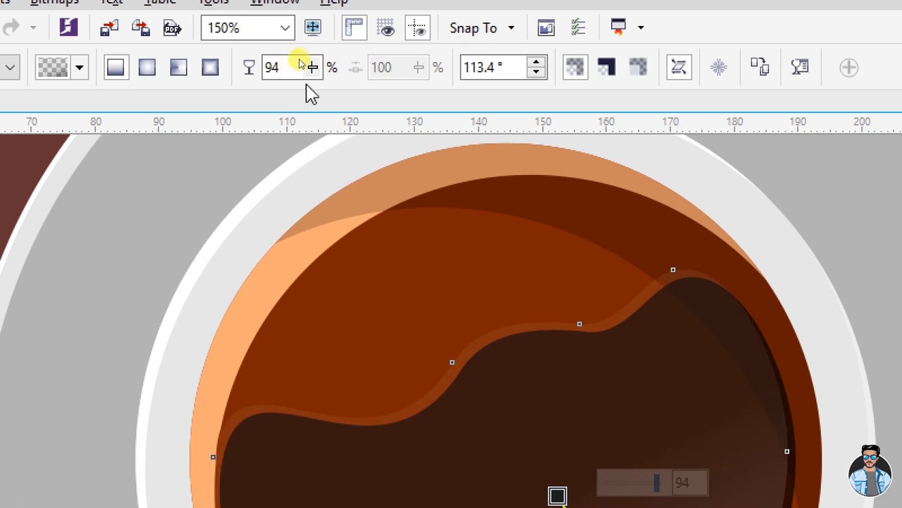
# Step: Try 50% and 85% transparency on the coffee highlight's end node near the cup's centre
pyautogui.moveTo(282, 62); pyautogui.dragTo(251, 75)
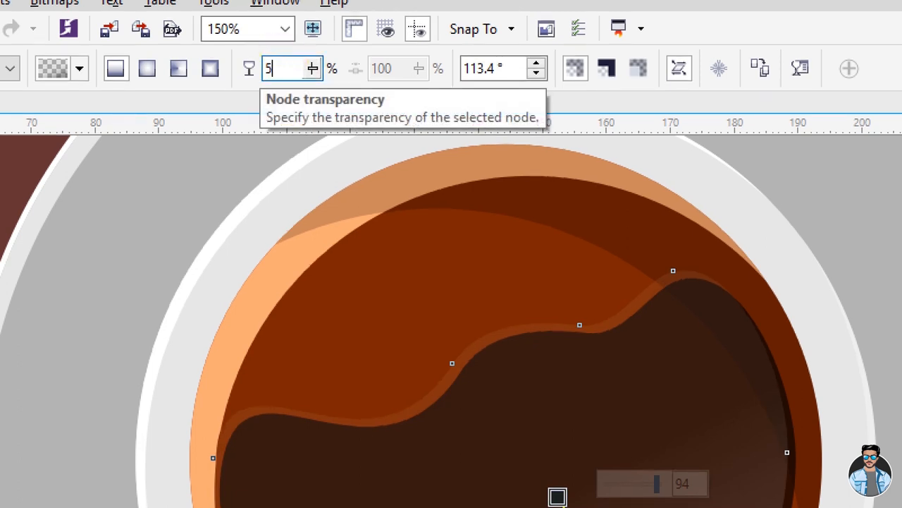
pyautogui.write('50')
pyautogui.press('Return')
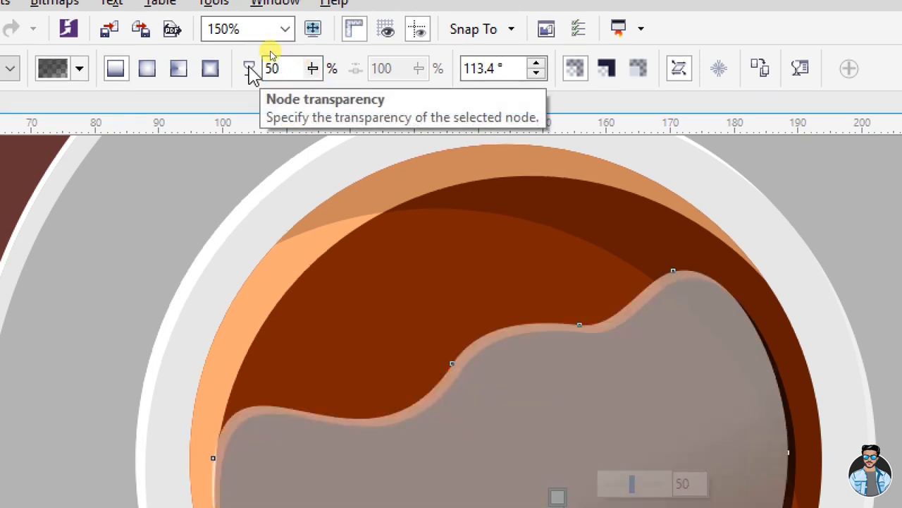
pyautogui.doubleClick(290, 68)
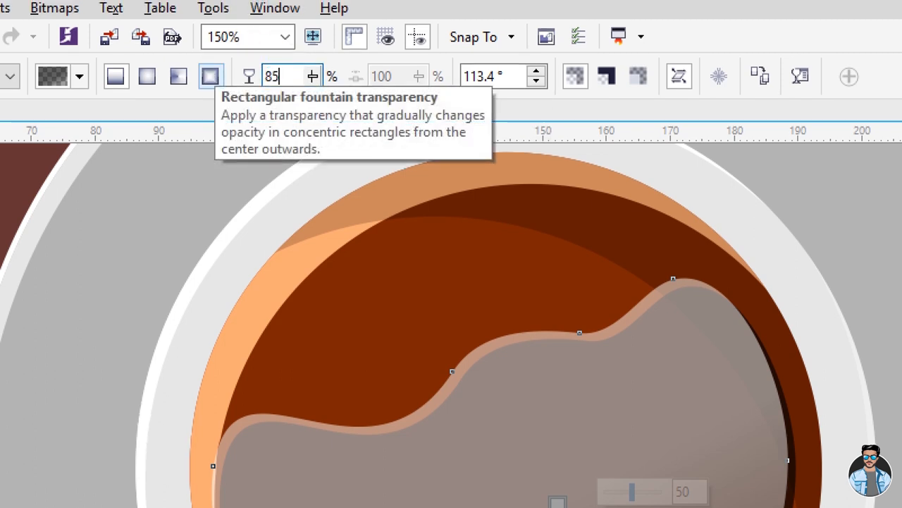
pyautogui.press('Return')
pyautogui.hotkey('ctrl', 'w')
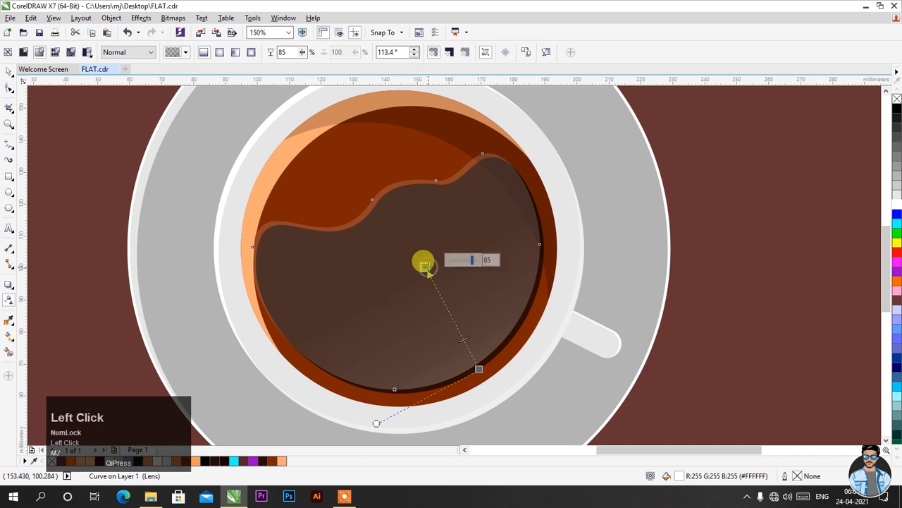
# Step: Set the highlight's end node near the cup's centre to 100% transparency and extend the fade's start node slightly outwards beyond the lower-right edge
pyautogui.moveTo(469, 258); pyautogui.dragTo(455, 265)
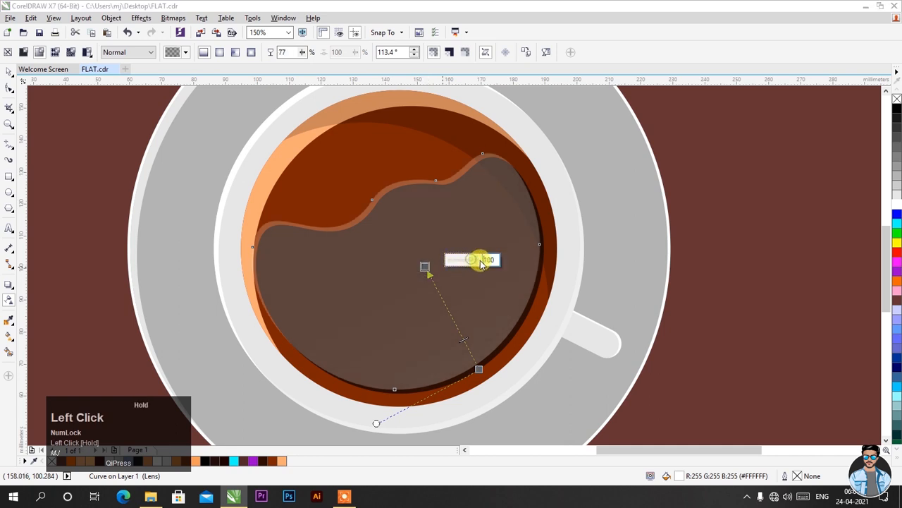
pyautogui.moveTo(479, 369); pyautogui.dragTo(488, 393)
pyautogui.click(7, 74)
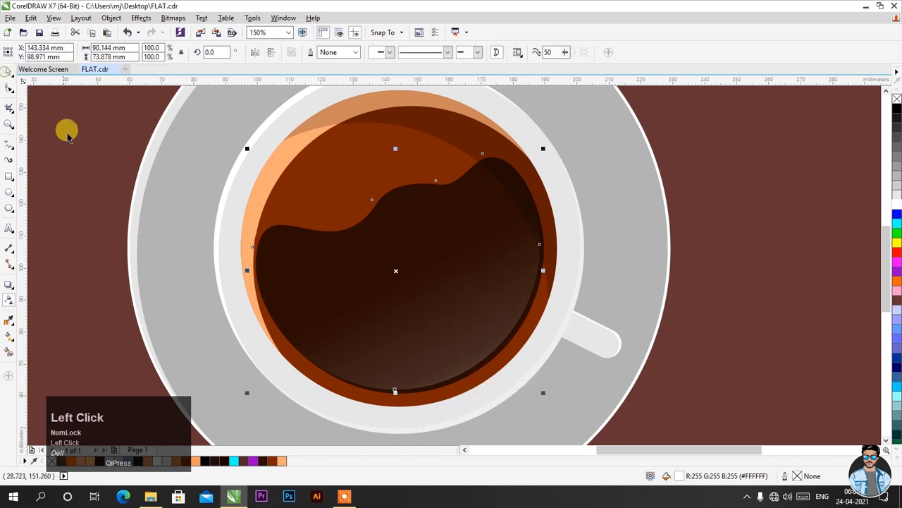
# Step: Scale all the cup and saucer objects down about their centre to about 121.3 mm, leaving the brown background as is
pyautogui.click(402, 258)
pyautogui.scroll(-1, 346, 264)
pyautogui.scroll(-3, 348, 259)
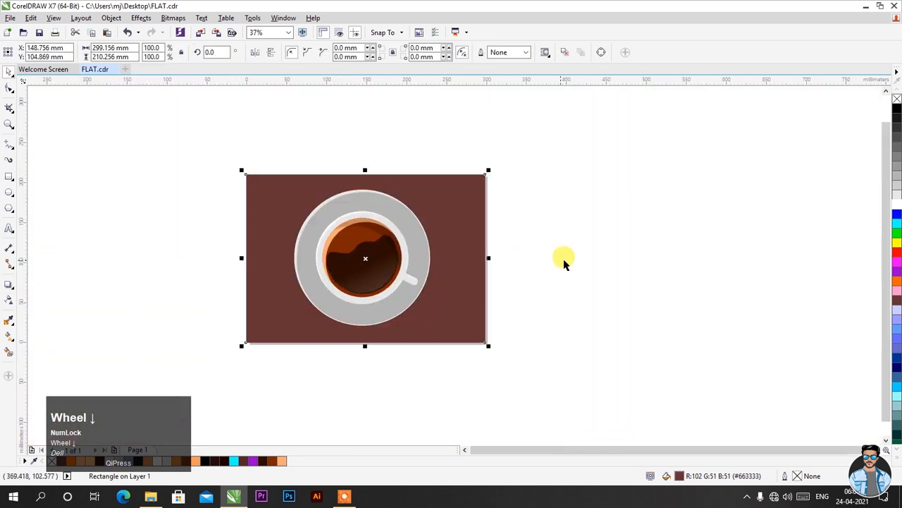
pyautogui.click(564, 258)
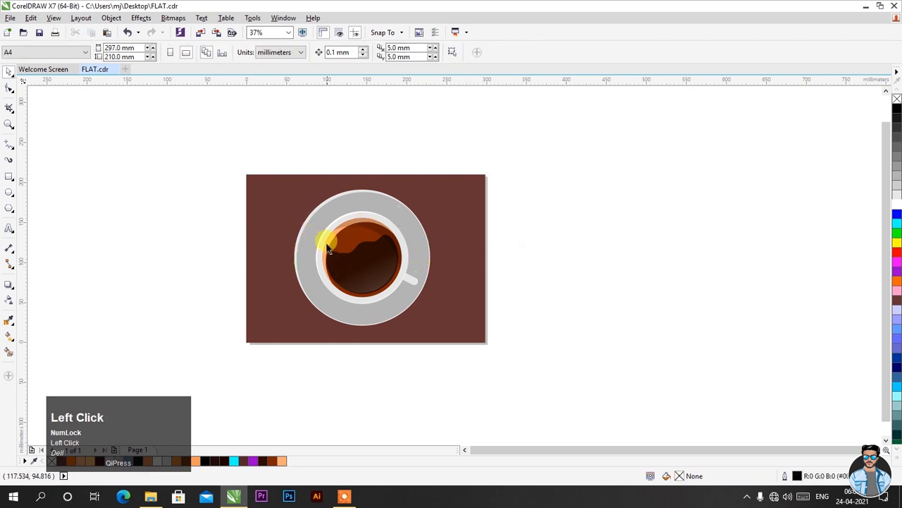
pyautogui.moveTo(261, 133); pyautogui.dragTo(432, 366)
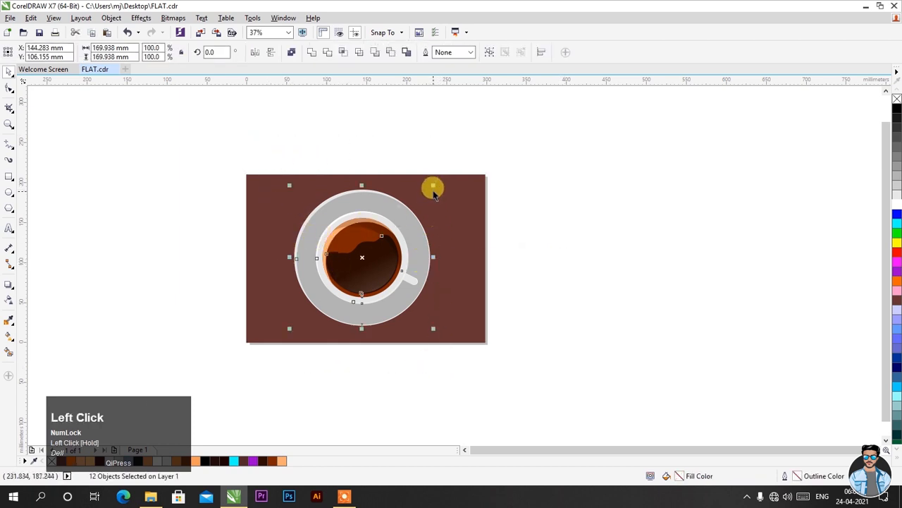
pyautogui.moveTo(434, 184); pyautogui.dragTo(415, 208)
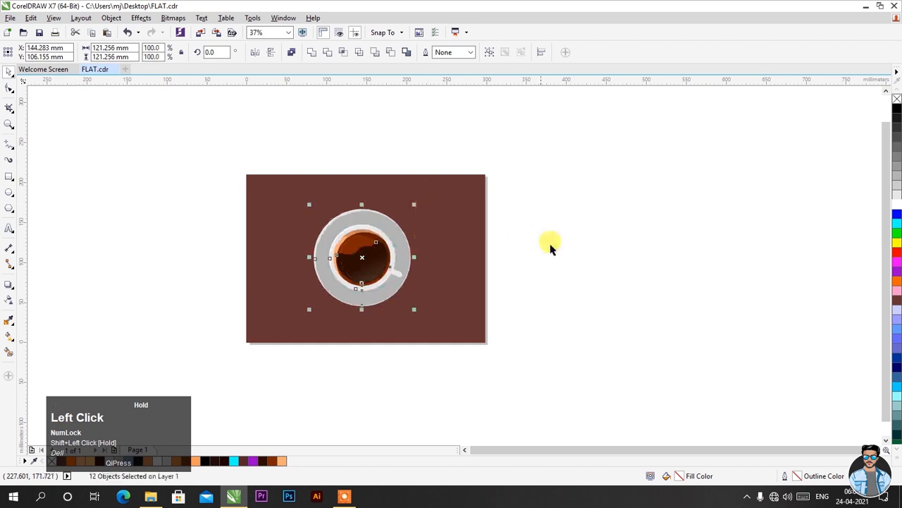
pyautogui.click(559, 245)
# Step: Draw a circle about 3.8 mm in diameter on the reddish-brown coffee area, just above the left end of the dark wave
pyautogui.scroll(2, 356, 269)
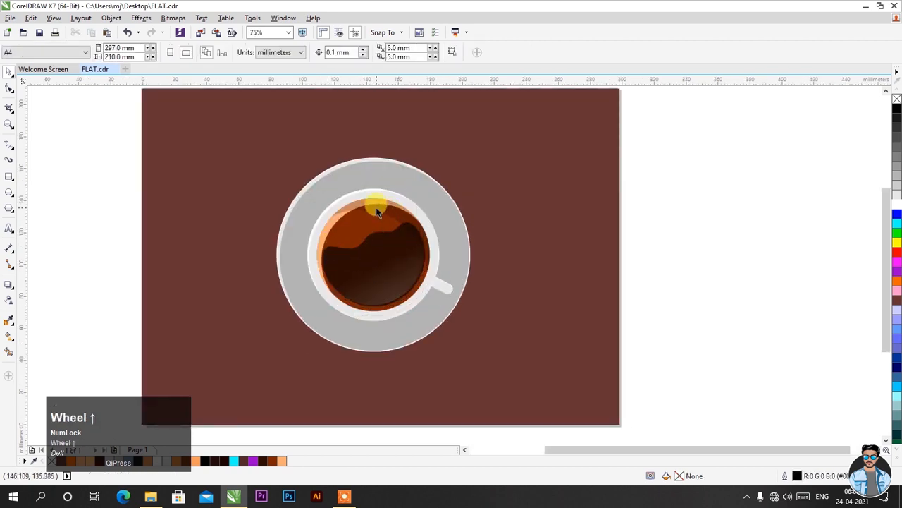
pyautogui.scroll(1, 366, 265)
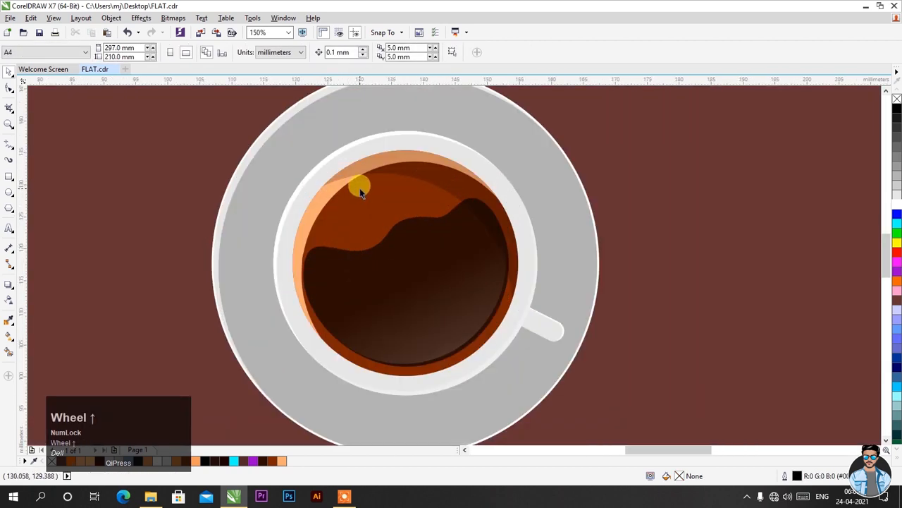
pyautogui.scroll(1, 416, 263)
pyautogui.scroll(-1, 366, 220)
pyautogui.scroll(1, 383, 263)
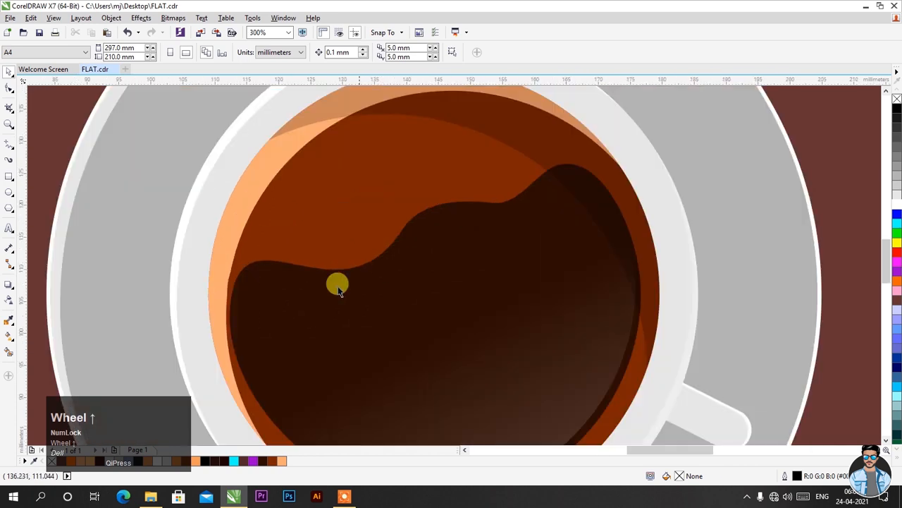
pyautogui.click(8, 194)
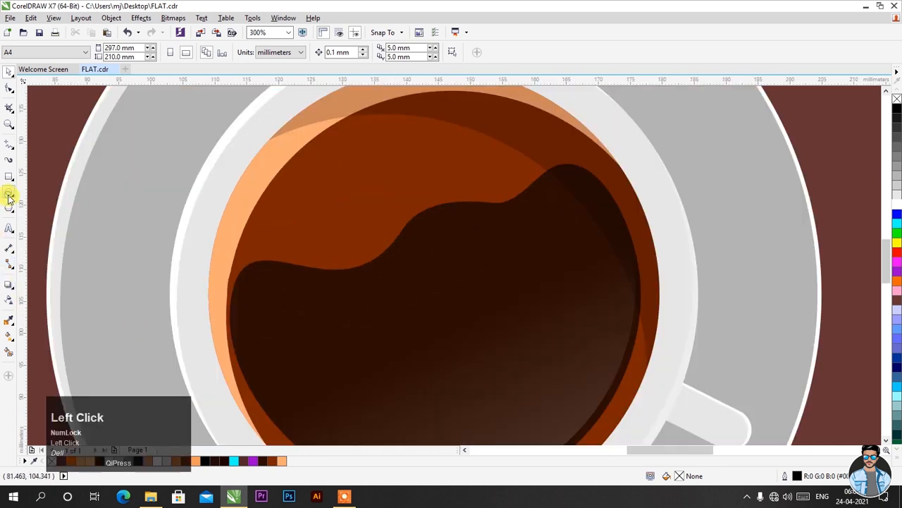
pyautogui.click(31, 197)
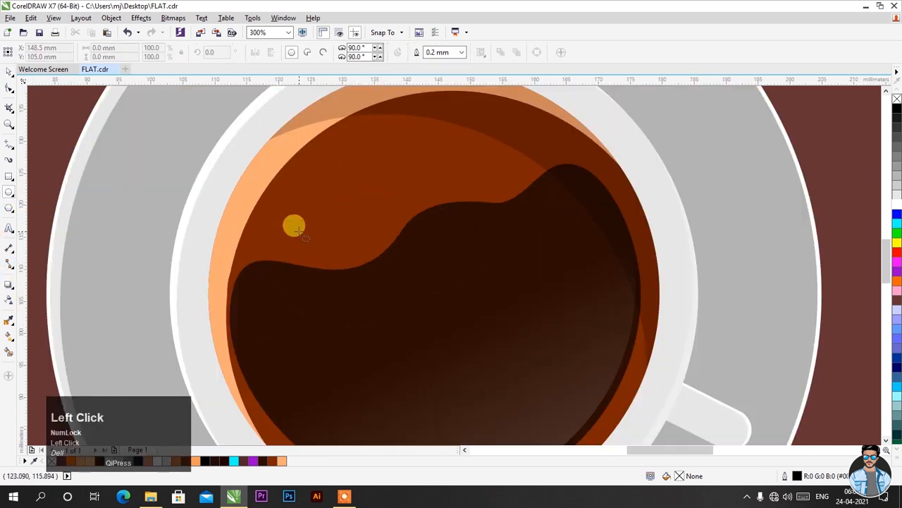
pyautogui.scroll(2, 294, 229)
pyautogui.moveTo(291, 255); pyautogui.dragTo(339, 206)
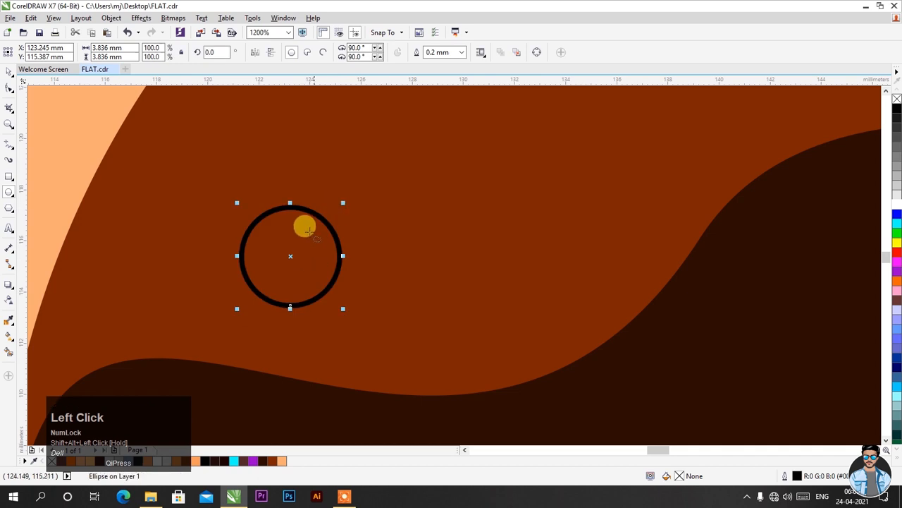
# Step: Give the small circle a white outline with Hairline width
pyautogui.rightClick(899, 204)
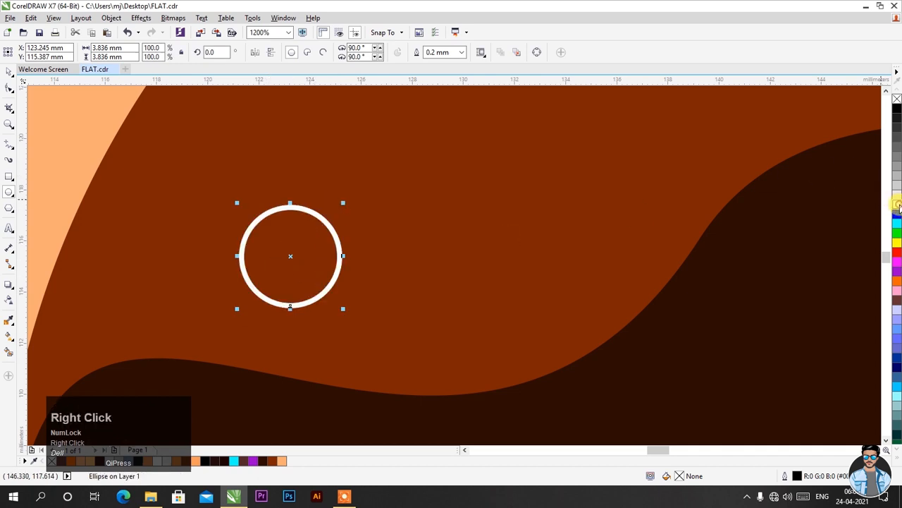
pyautogui.click(7, 76)
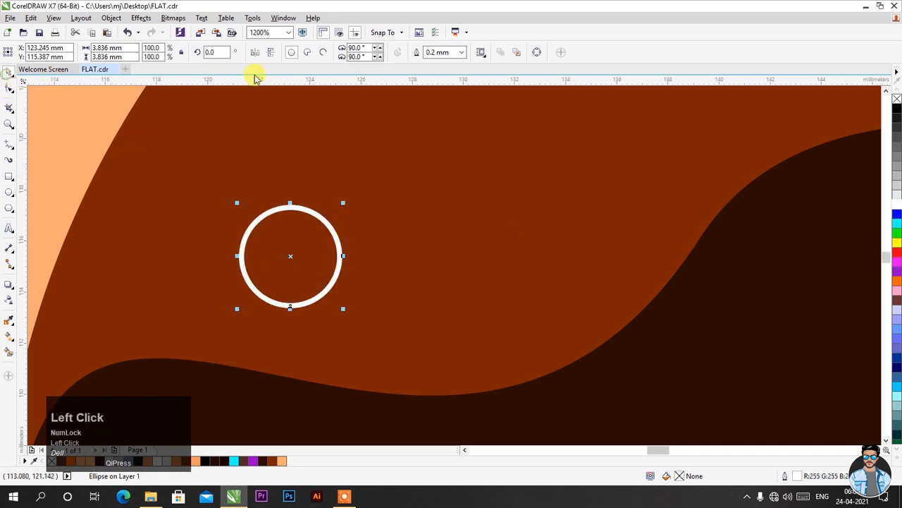
pyautogui.click(461, 53)
pyautogui.click(455, 73)
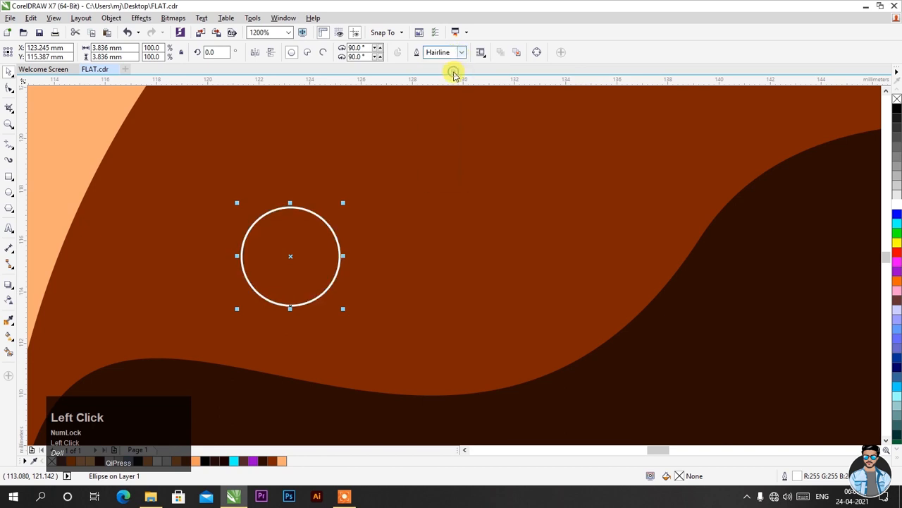
# Step: Duplicate the small white circle in place and shrink the copy concentrically to about 3.2 mm in diameter
pyautogui.rightClick(290, 255)
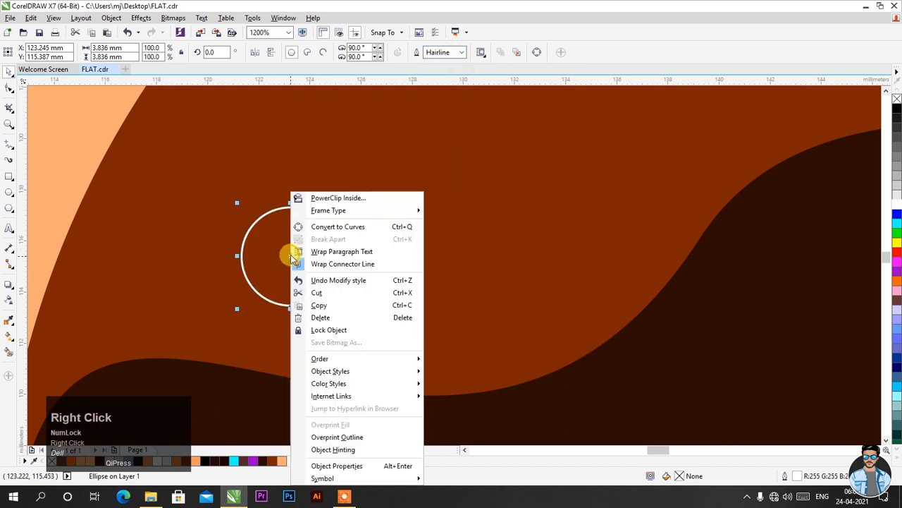
pyautogui.click(310, 303)
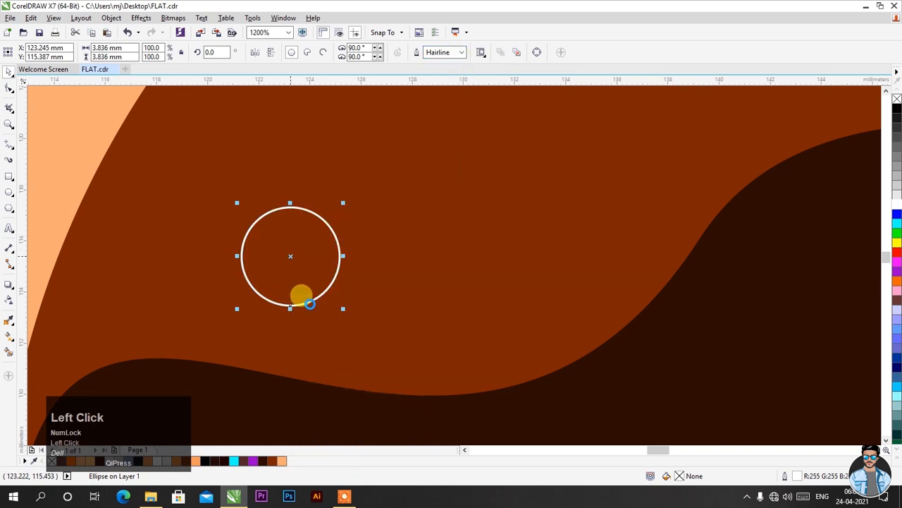
pyautogui.click(306, 175)
pyautogui.scroll(-2, 303, 183)
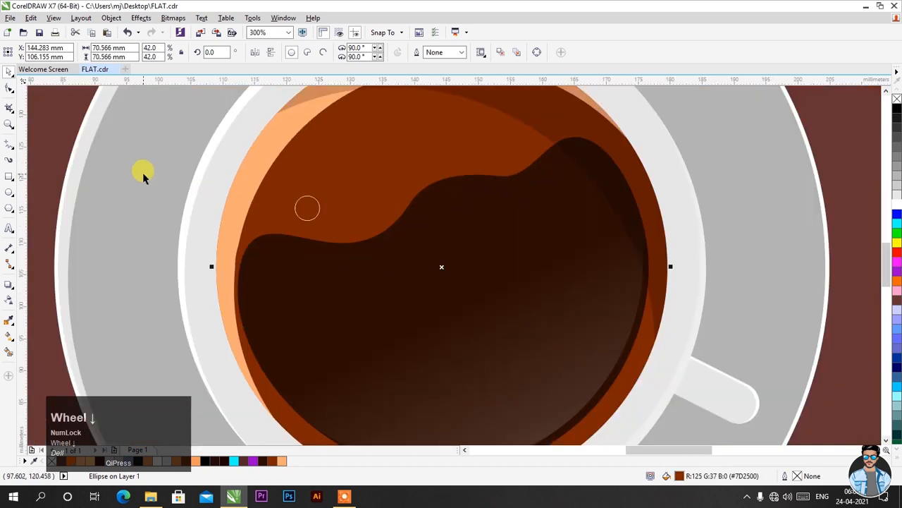
pyautogui.scroll(-1, 296, 201)
pyautogui.scroll(-1, 423, 171)
pyautogui.rightClick(691, 161)
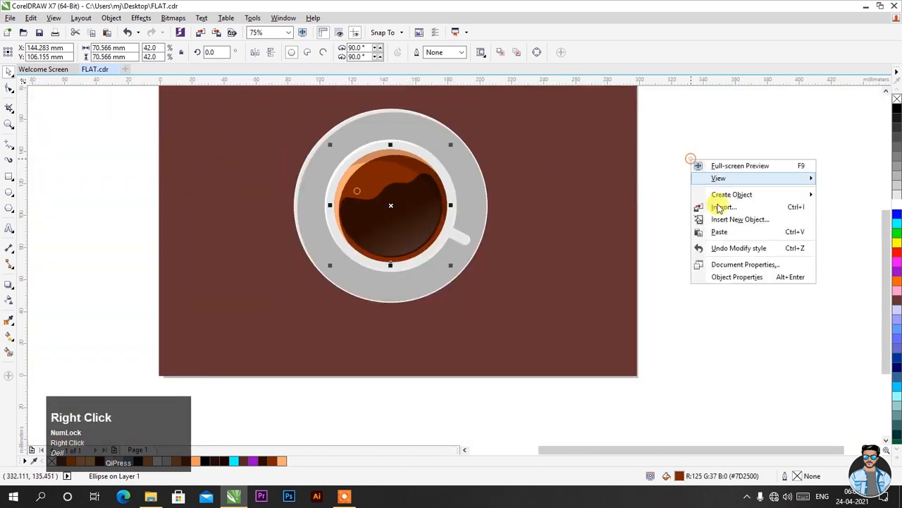
pyautogui.click(733, 233)
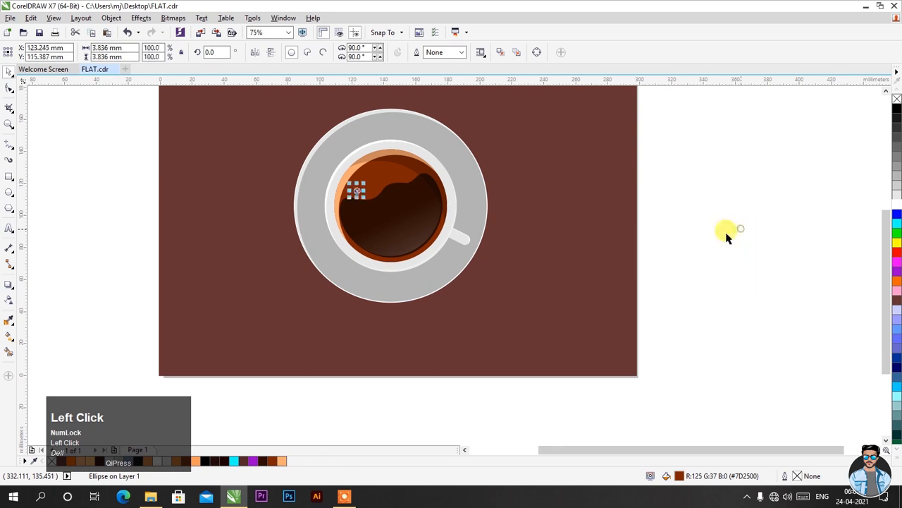
pyautogui.scroll(3, 359, 183)
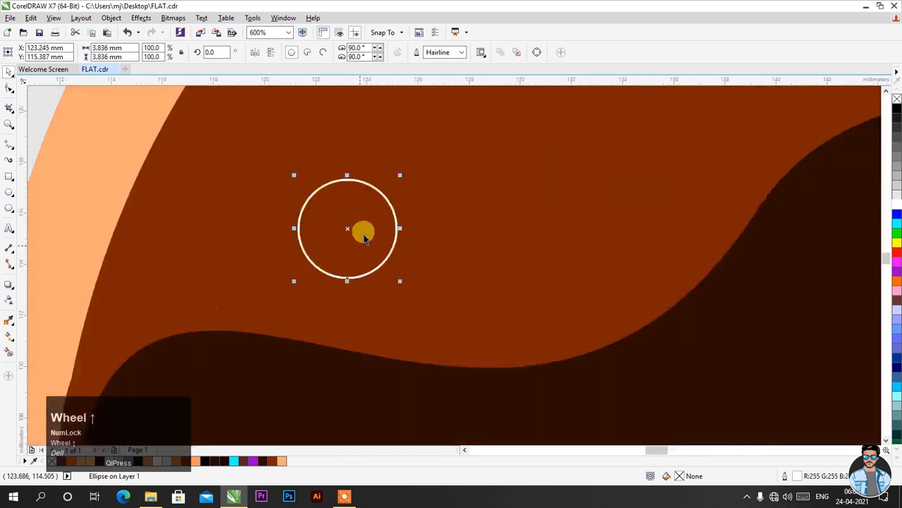
pyautogui.moveTo(399, 174)
pyautogui.mouseDown()
pyautogui.moveTo(393, 167)
pyautogui.moveTo(395, 182)
pyautogui.mouseUp()
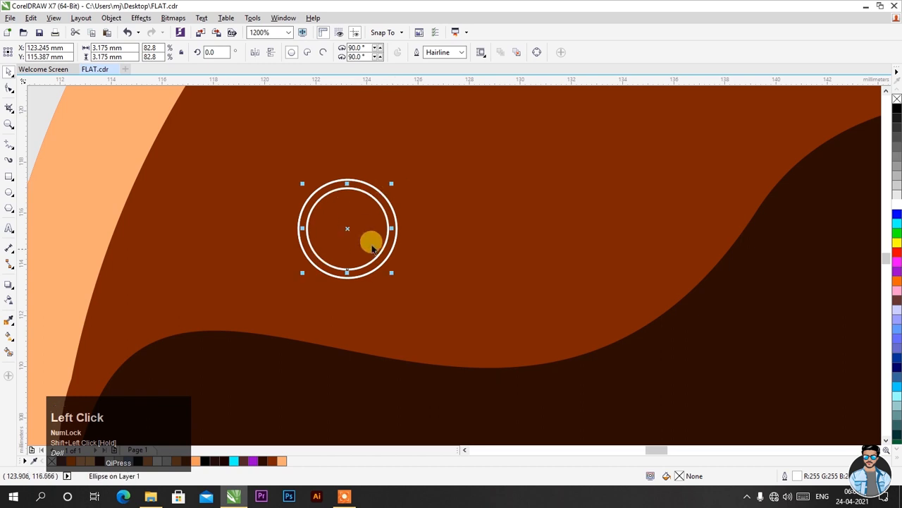
# Step: Convert the inner small circle to curves for node editing
pyautogui.click(9, 92)
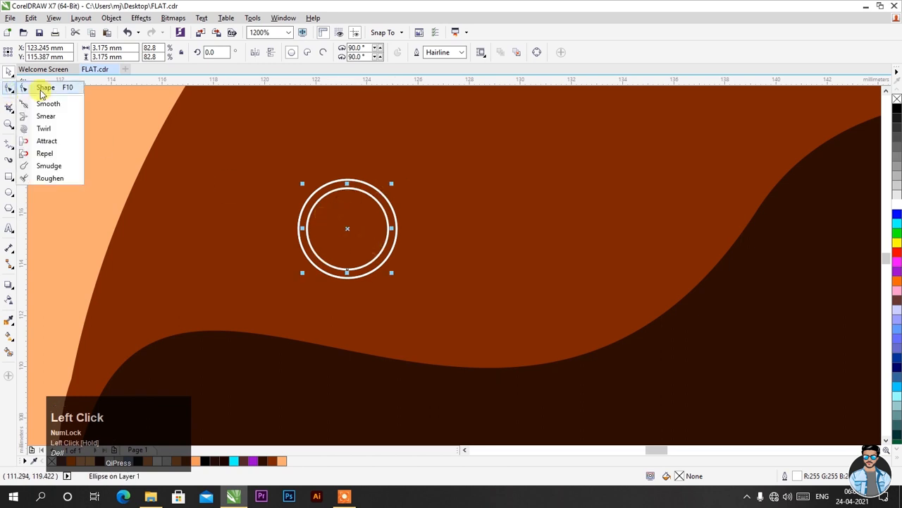
pyautogui.click(31, 87)
pyautogui.click(340, 199)
pyautogui.rightClick(338, 191)
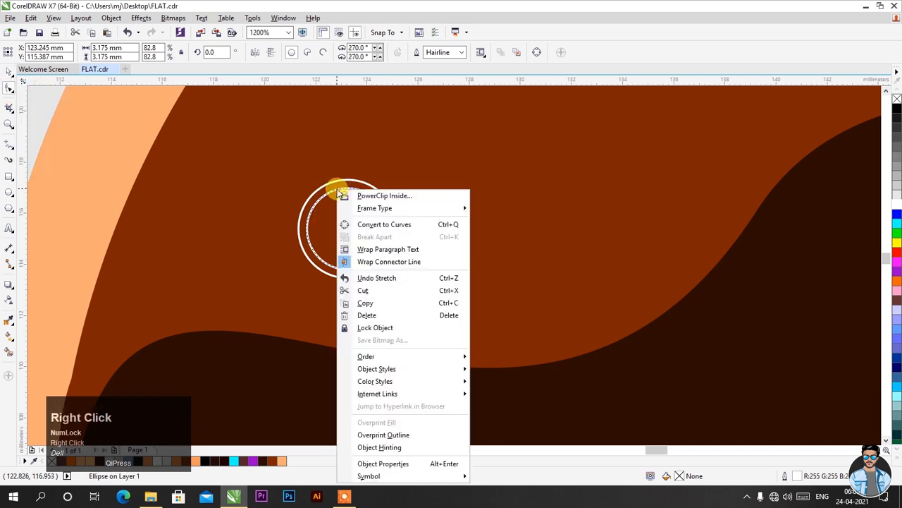
pyautogui.click(383, 226)
# Step: Add nodes at the inner circle's upper left and lower left, and delete the leftmost node between them
pyautogui.scroll(2, 313, 214)
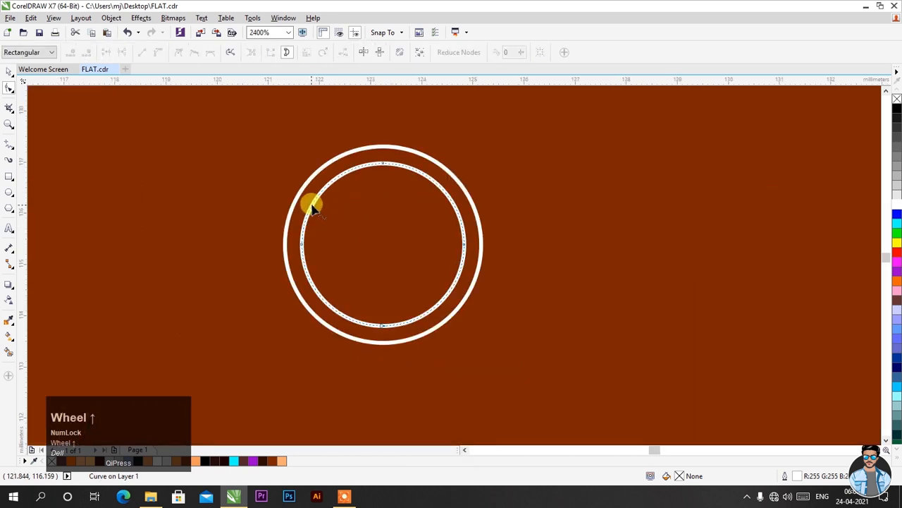
pyautogui.click(313, 204)
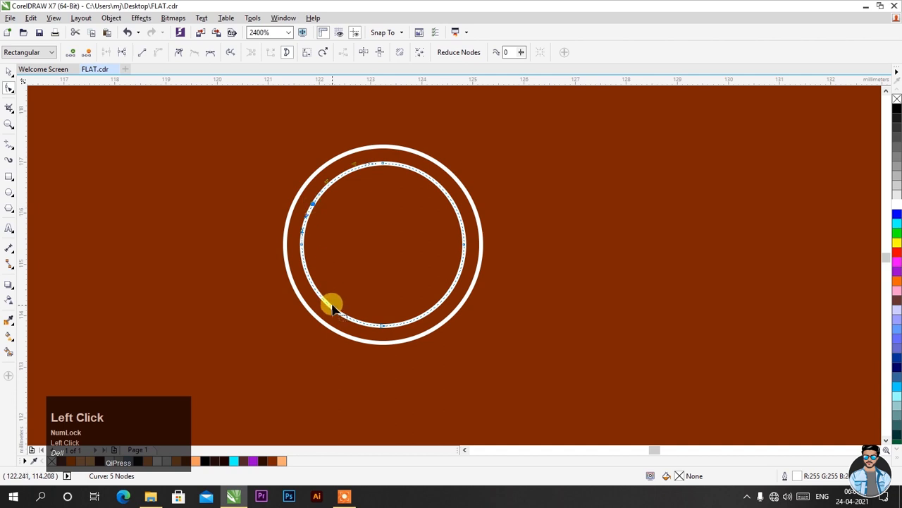
pyautogui.moveTo(240, 215); pyautogui.dragTo(331, 265)
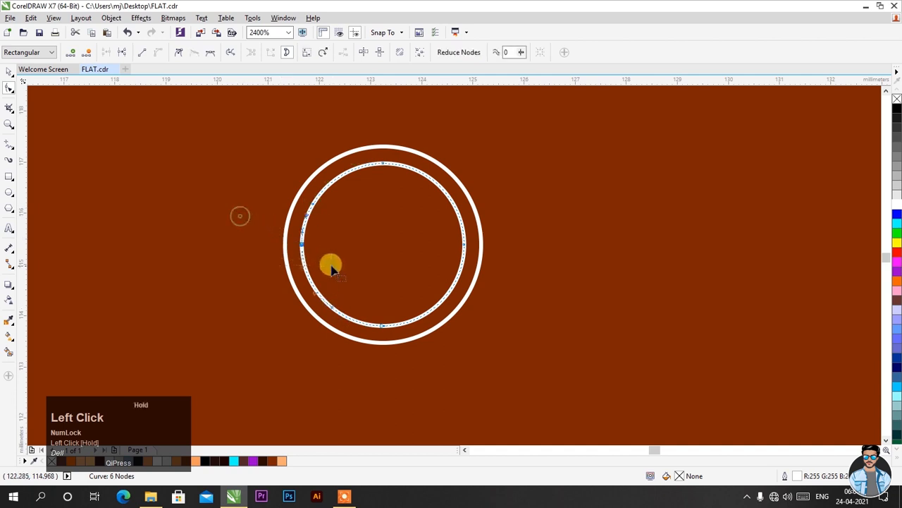
pyautogui.rightClick(302, 244)
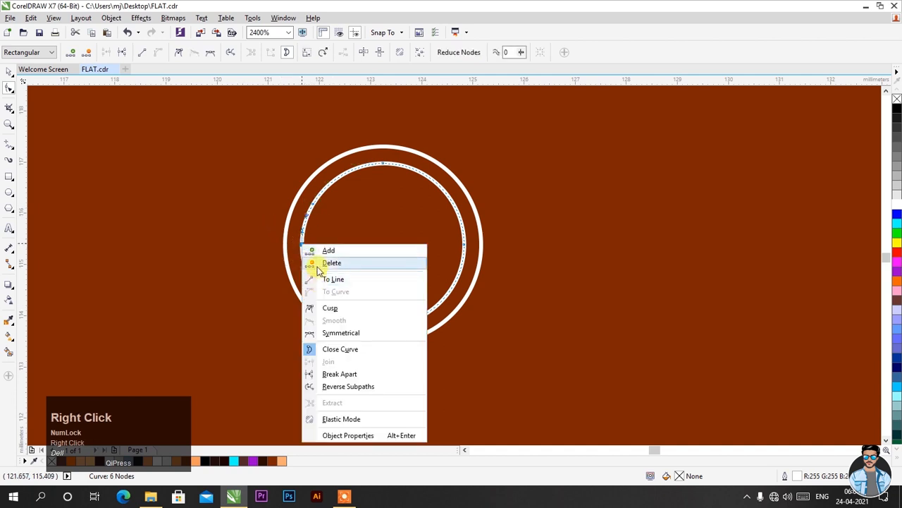
pyautogui.click(317, 267)
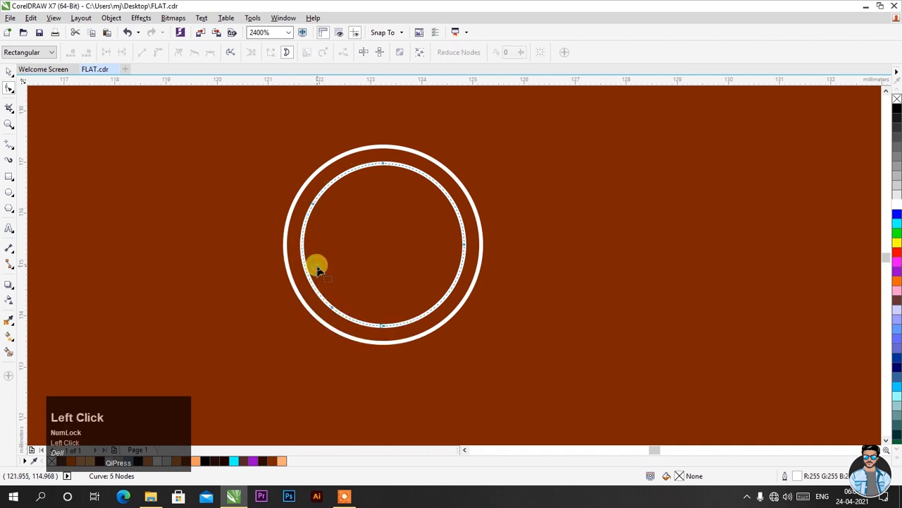
# Step: Break the inner circle at its upper-left node and delete the freed node so the left side opens
pyautogui.scroll(1, 308, 215)
pyautogui.click(316, 201)
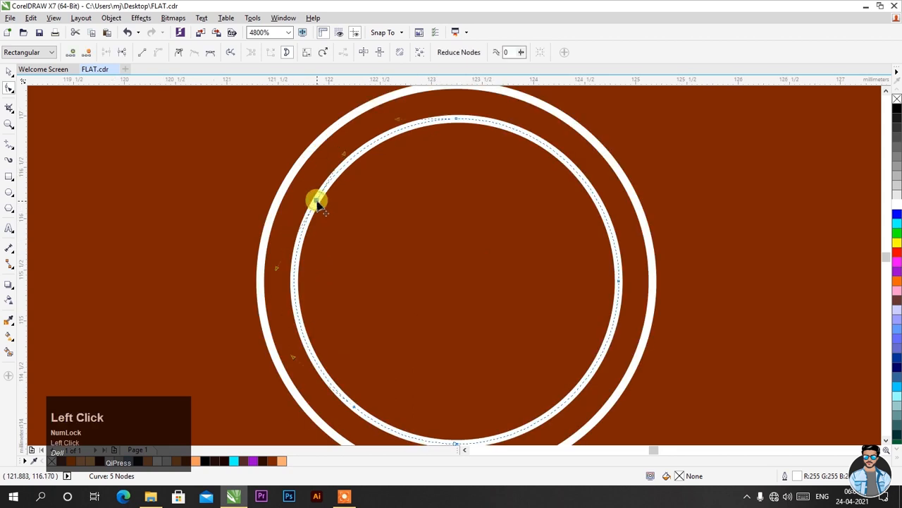
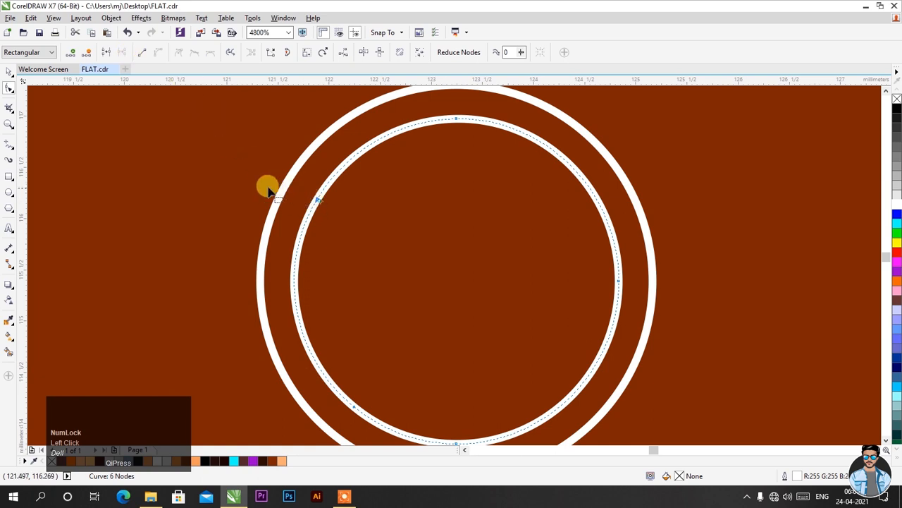
pyautogui.rightClick(315, 202)
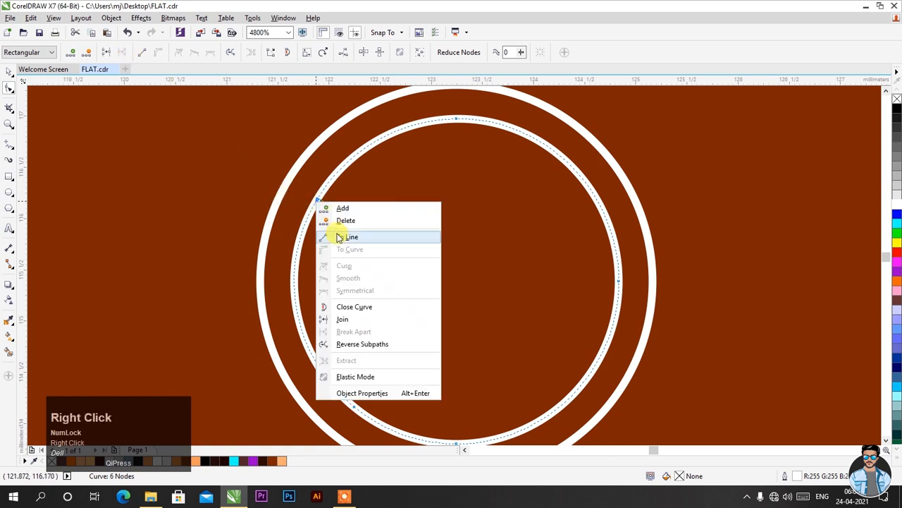
pyautogui.click(344, 220)
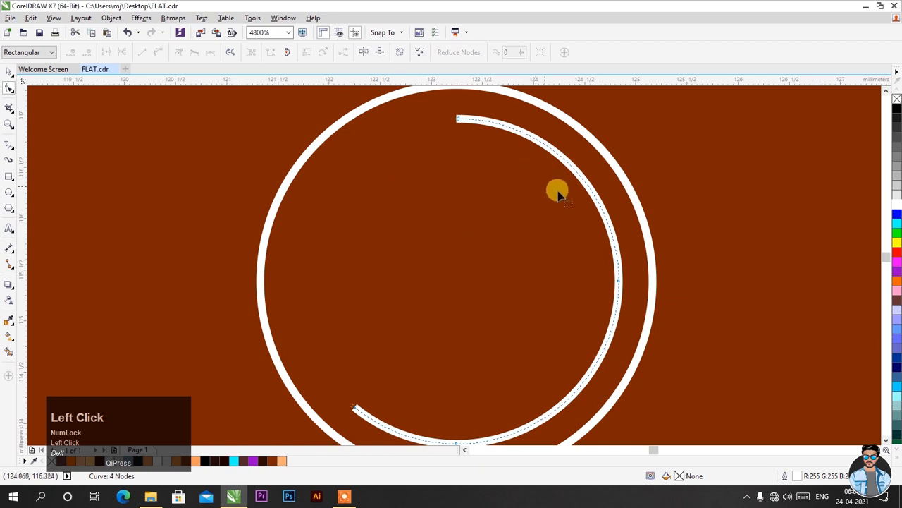
# Step: Add nodes on the upper-right part of the inner arc and break the curve at two neighbouring nodes
pyautogui.doubleClick(599, 202)
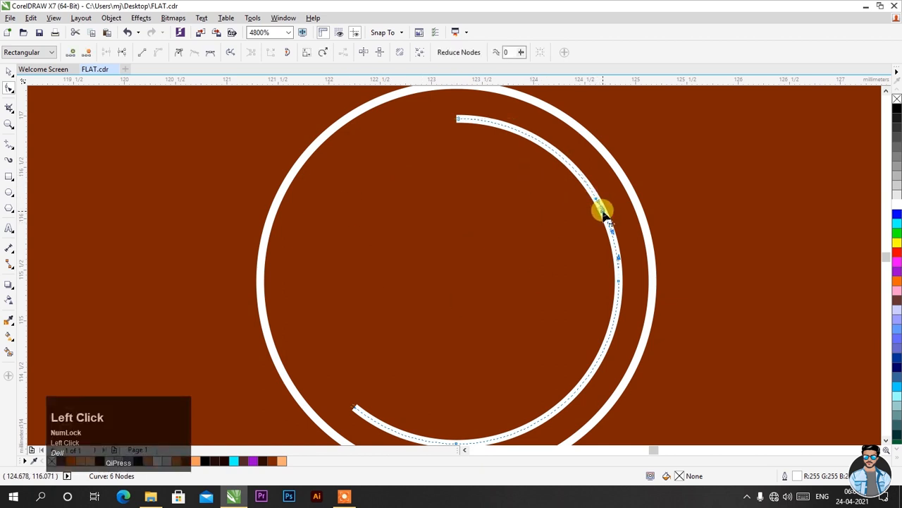
pyautogui.scroll(1, 601, 211)
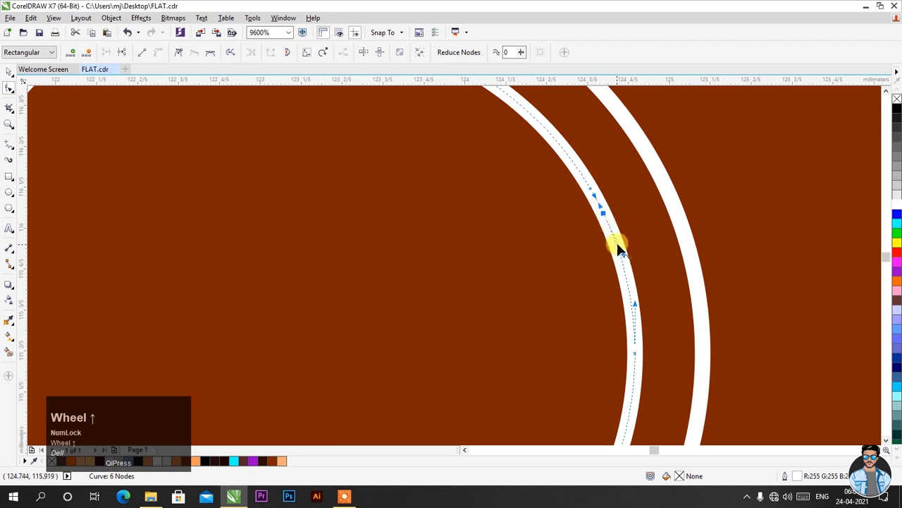
pyautogui.click(616, 245)
pyautogui.click(603, 211)
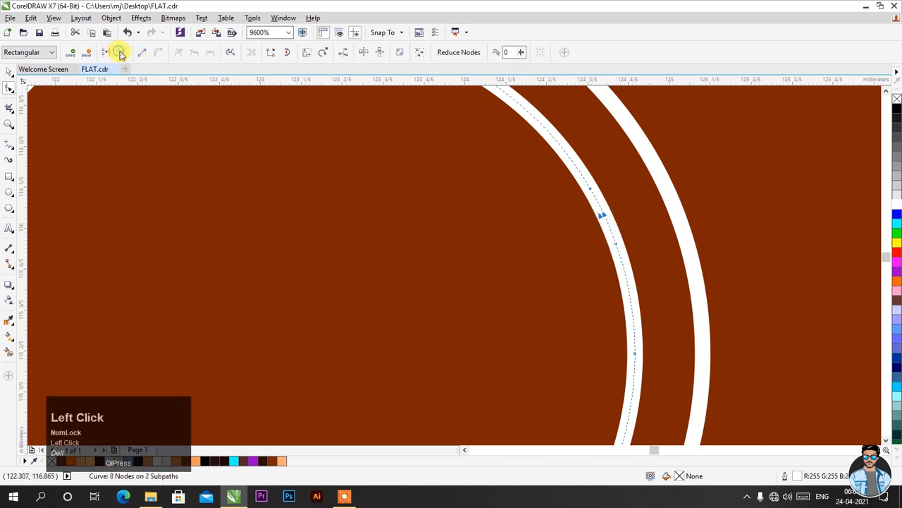
pyautogui.scroll(2, 634, 244)
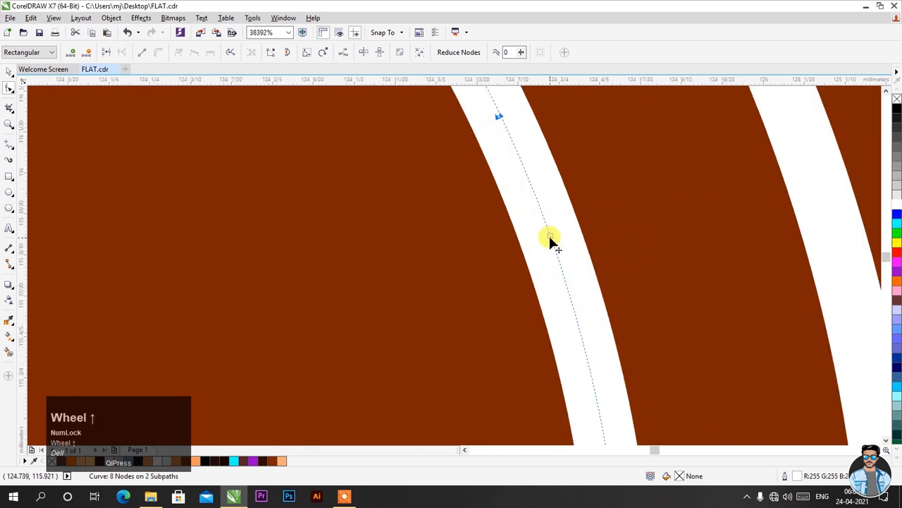
pyautogui.click(549, 235)
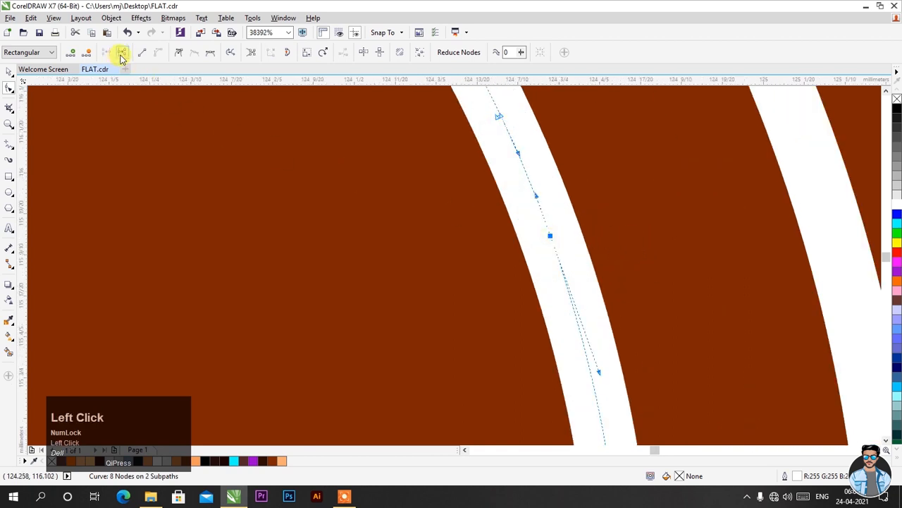
# Step: Pull the short segment between the two breaks away from the arc and delete it, leaving a small gap
pyautogui.moveTo(499, 115); pyautogui.dragTo(468, 155)
pyautogui.scroll(2, 506, 118)
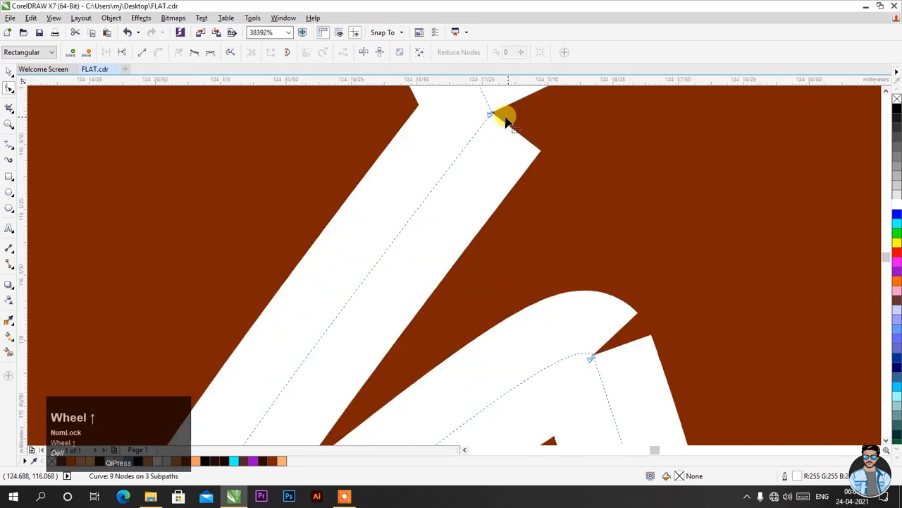
pyautogui.click(488, 136)
pyautogui.moveTo(487, 138); pyautogui.dragTo(483, 154)
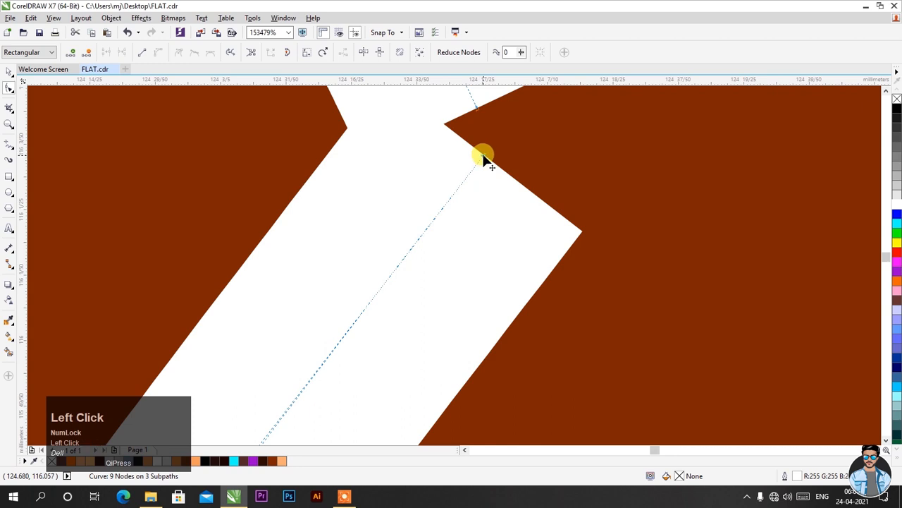
pyautogui.rightClick(482, 155)
pyautogui.click(492, 179)
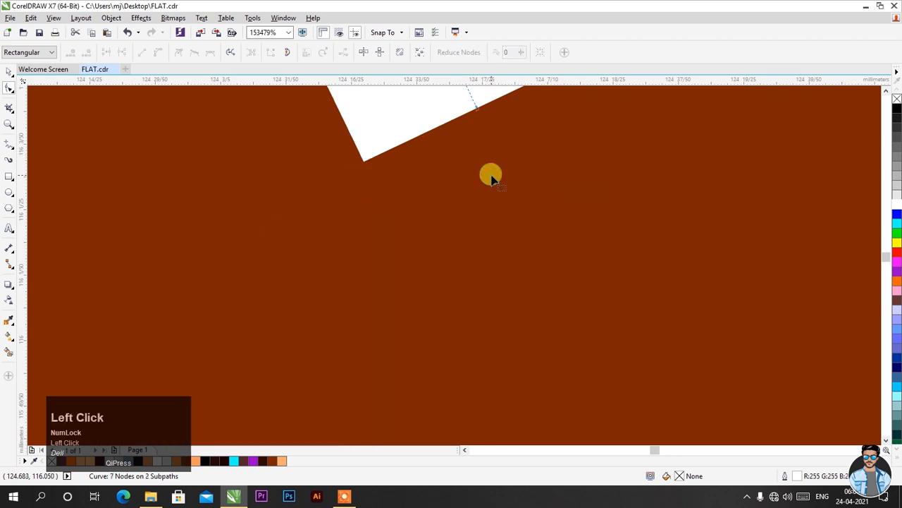
pyautogui.scroll(-1, 490, 176)
pyautogui.scroll(-1, 550, 204)
pyautogui.scroll(-1, 552, 206)
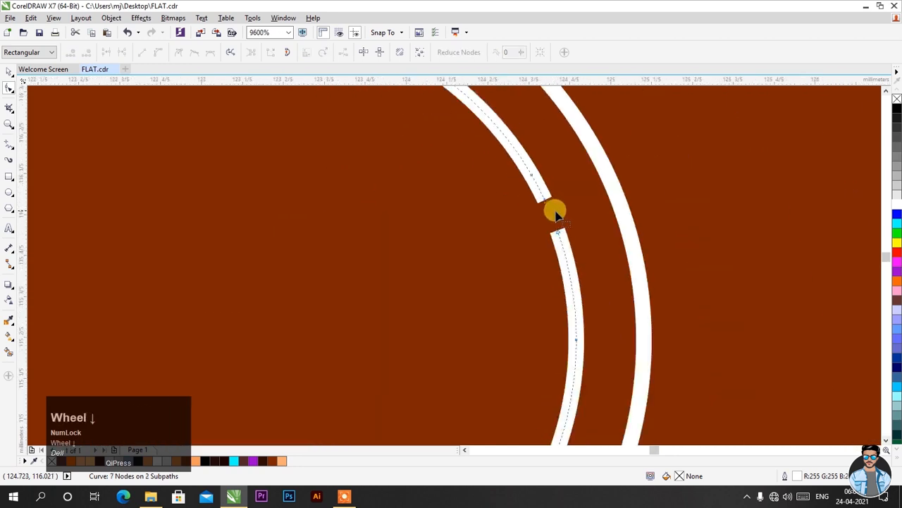
# Step: Give the inner arcs a 0.2 mm outline with round corners, round line caps, Behind fill and Scale with object
pyautogui.click(9, 76)
pyautogui.click(554, 220)
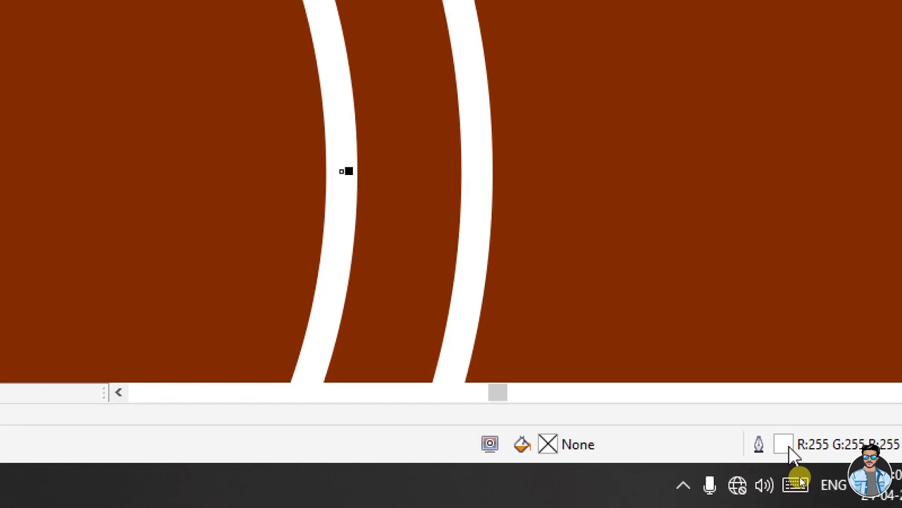
pyautogui.doubleClick(790, 448)
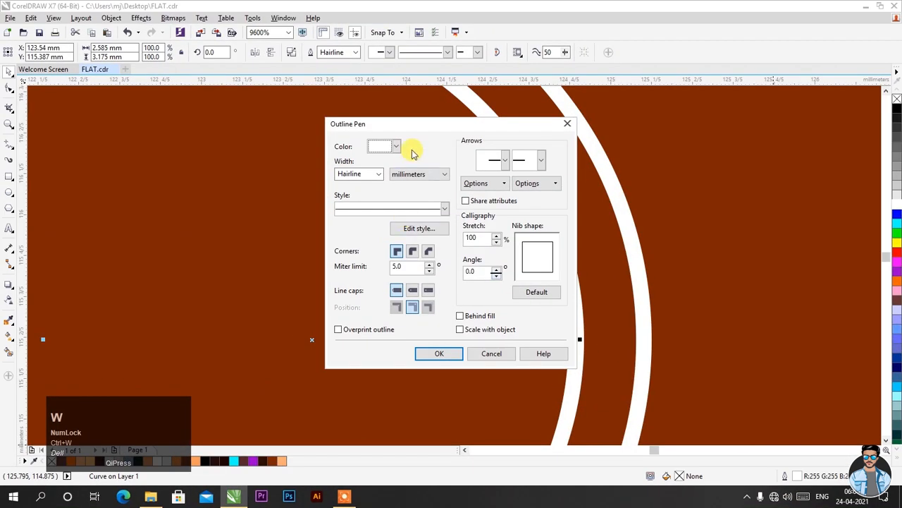
pyautogui.moveTo(415, 129); pyautogui.dragTo(724, 149)
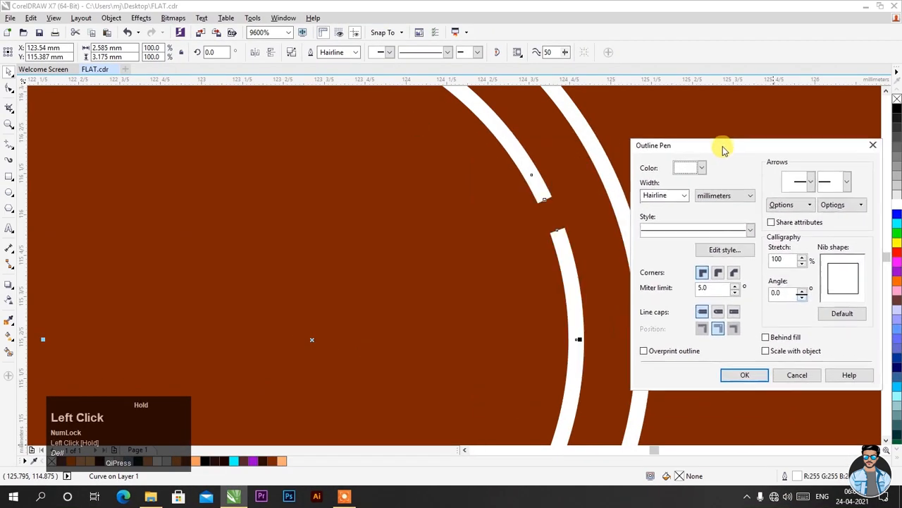
pyautogui.click(686, 194)
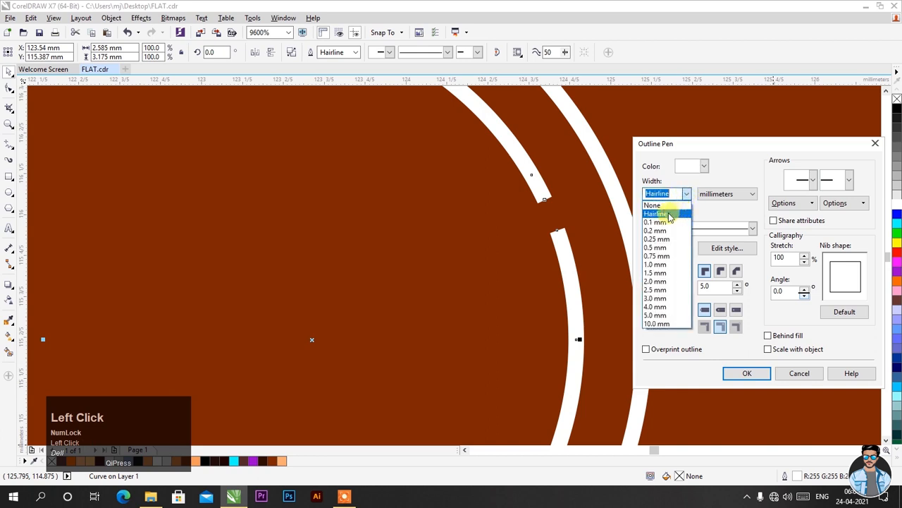
pyautogui.click(670, 232)
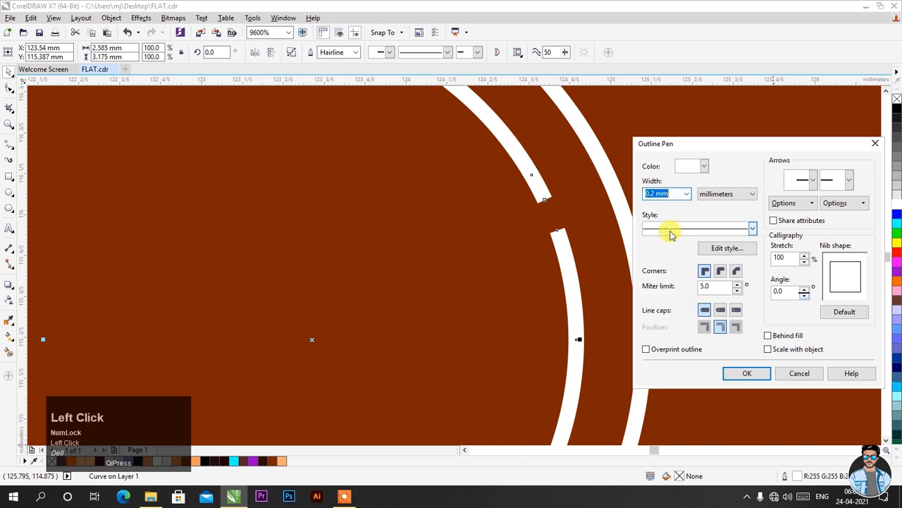
pyautogui.click(722, 273)
pyautogui.click(724, 311)
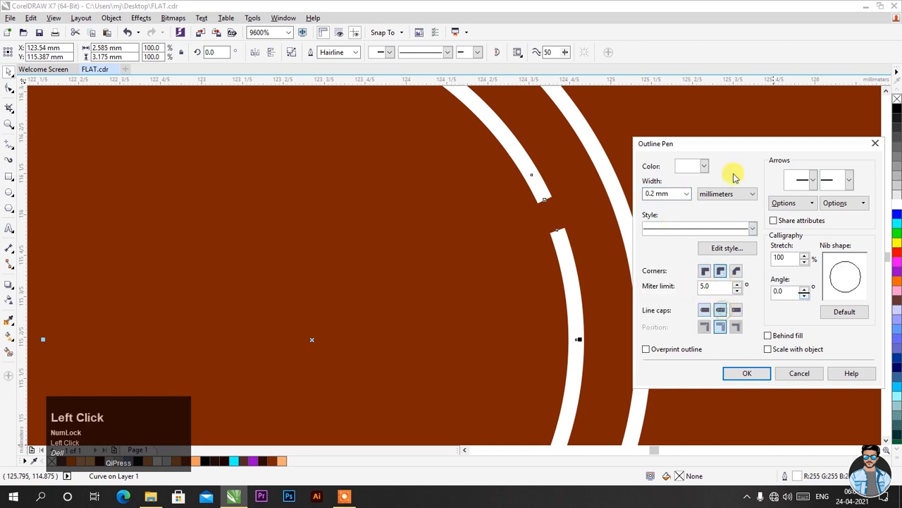
pyautogui.moveTo(715, 146); pyautogui.dragTo(592, 119)
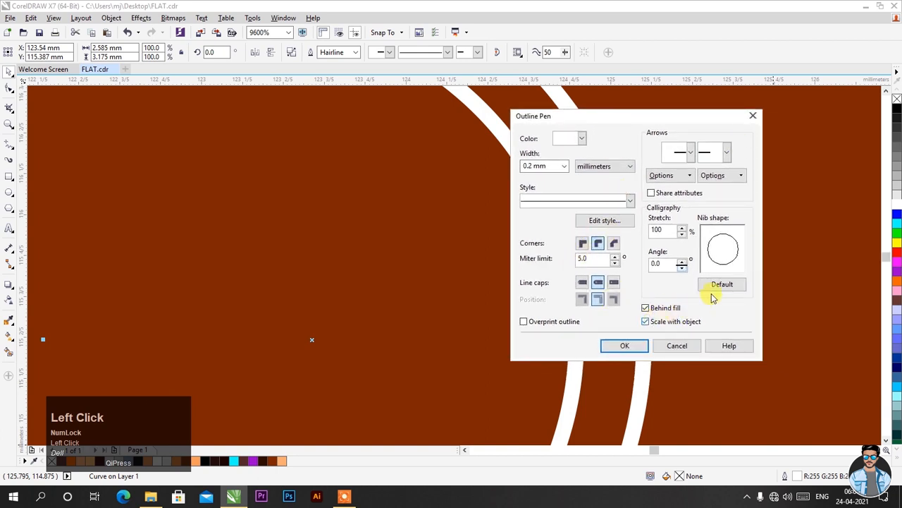
pyautogui.click(625, 344)
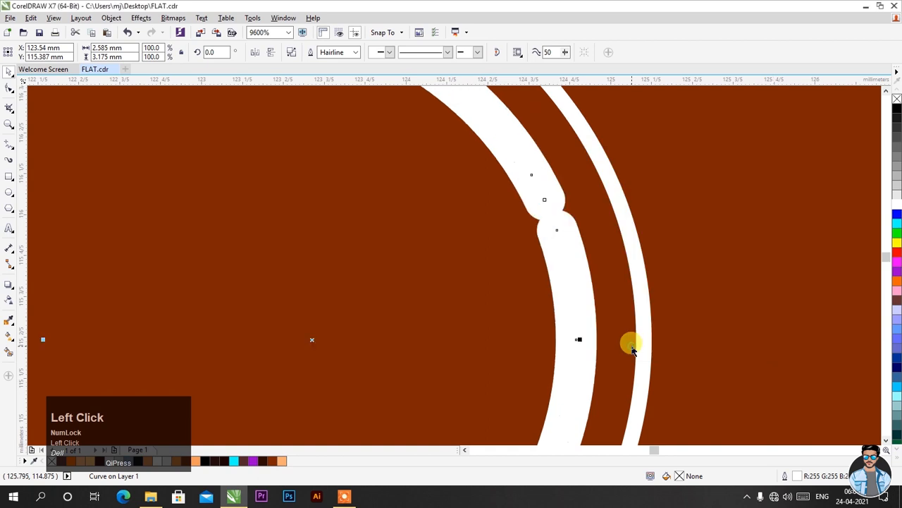
# Step: Set the inner arcs' outline width to 0.1 mm with the default nib shape
pyautogui.doubleClick(795, 476)
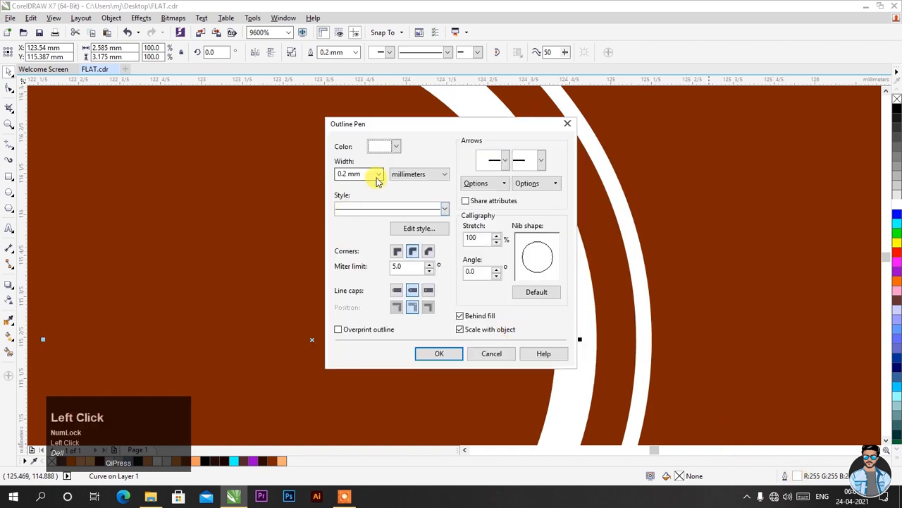
pyautogui.click(378, 176)
pyautogui.click(369, 202)
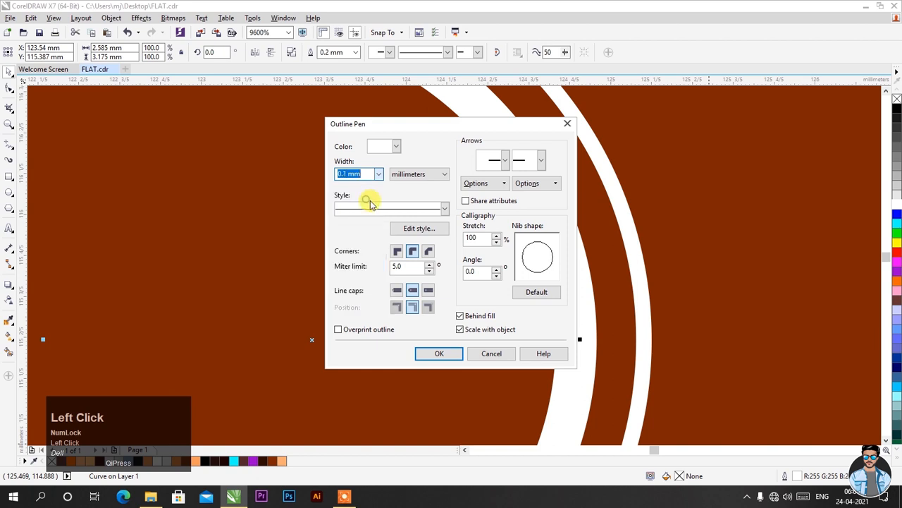
pyautogui.click(539, 296)
pyautogui.click(440, 353)
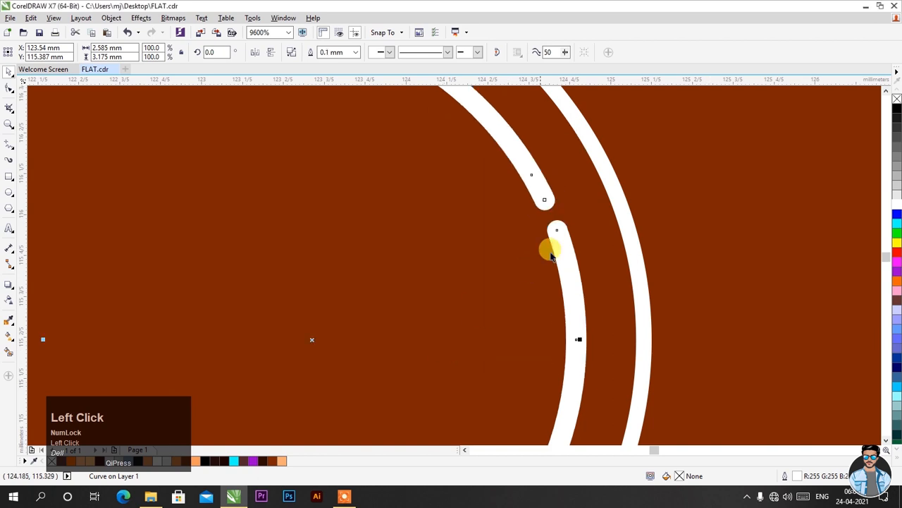
# Step: Fill the bubble's outer circle with the dark coffee brown (#2B0D03) sampled from the liquid
pyautogui.scroll(-1, 551, 233)
pyautogui.scroll(-1, 548, 208)
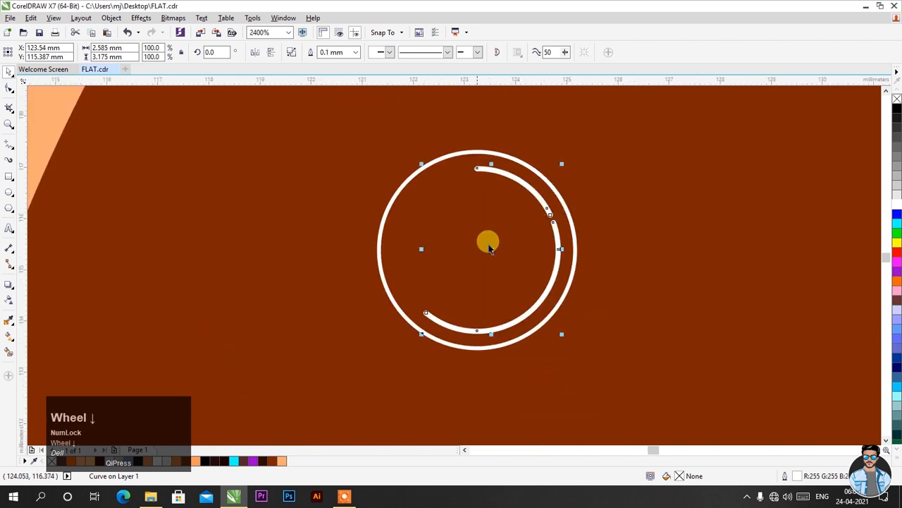
pyautogui.click(274, 248)
pyautogui.click(387, 191)
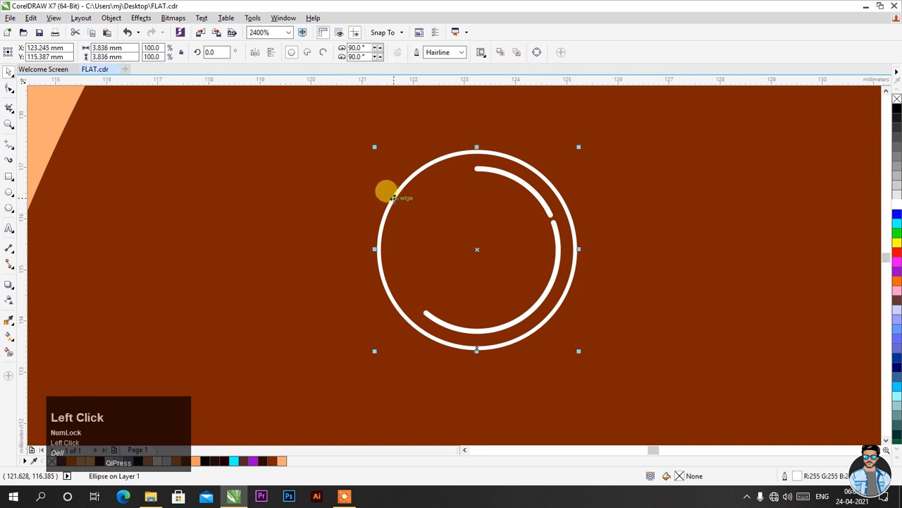
pyautogui.scroll(-1, 441, 178)
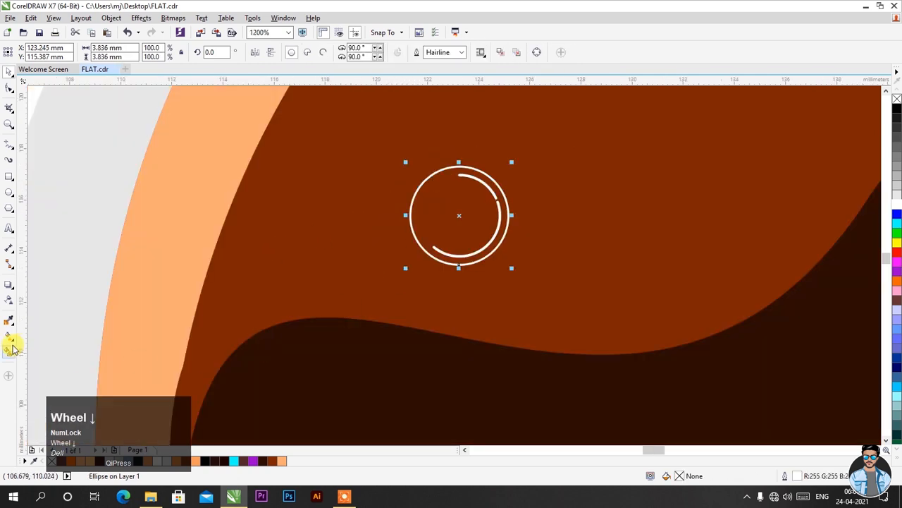
pyautogui.click(9, 323)
pyautogui.click(338, 377)
pyautogui.click(439, 209)
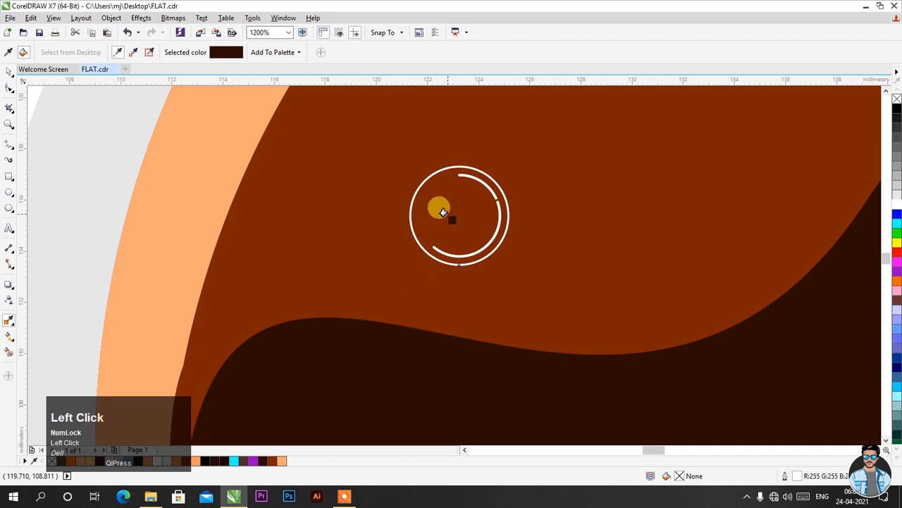
pyautogui.click(62, 158)
pyautogui.click(9, 74)
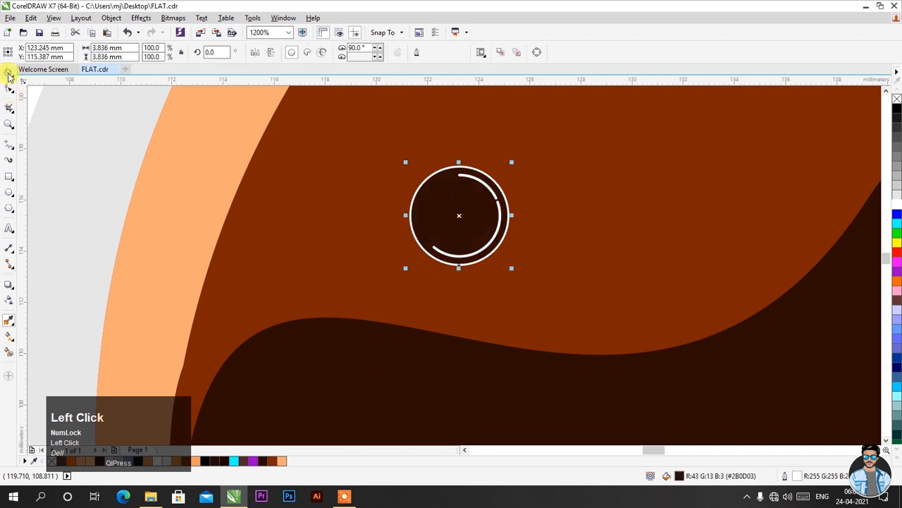
pyautogui.click(64, 137)
pyautogui.scroll(-1, 480, 261)
pyautogui.scroll(-1, 481, 267)
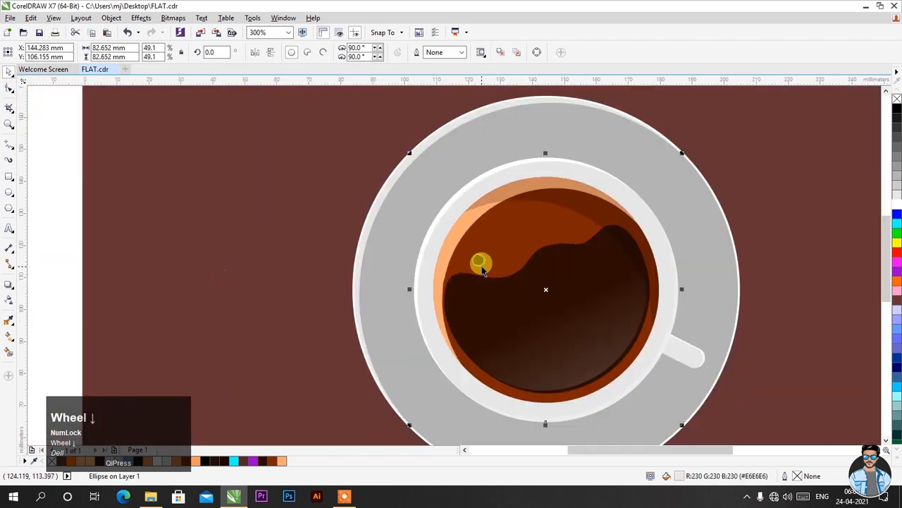
pyautogui.click(278, 224)
pyautogui.scroll(-1, 342, 235)
pyautogui.moveTo(175, 222); pyautogui.dragTo(416, 249)
pyautogui.scroll(3, 416, 249)
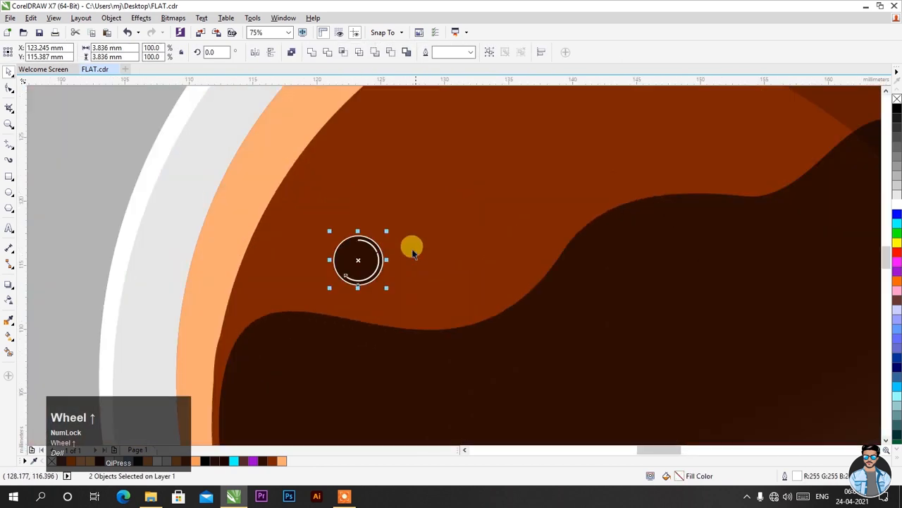
pyautogui.rightClick(360, 260)
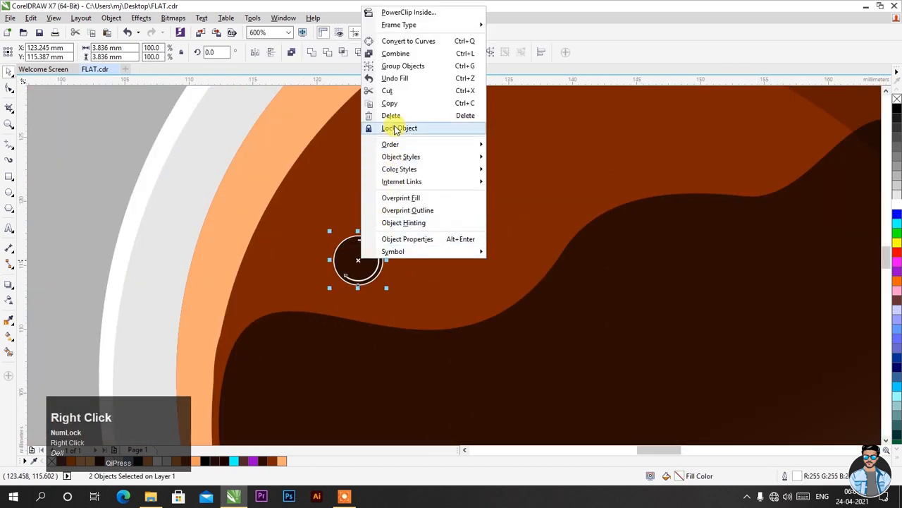
pyautogui.click(359, 310)
pyautogui.click(321, 338)
# Step: Give the bubble's outer circle a hairline outline with round corners, round line caps and Behind fill
pyautogui.scroll(1, 382, 259)
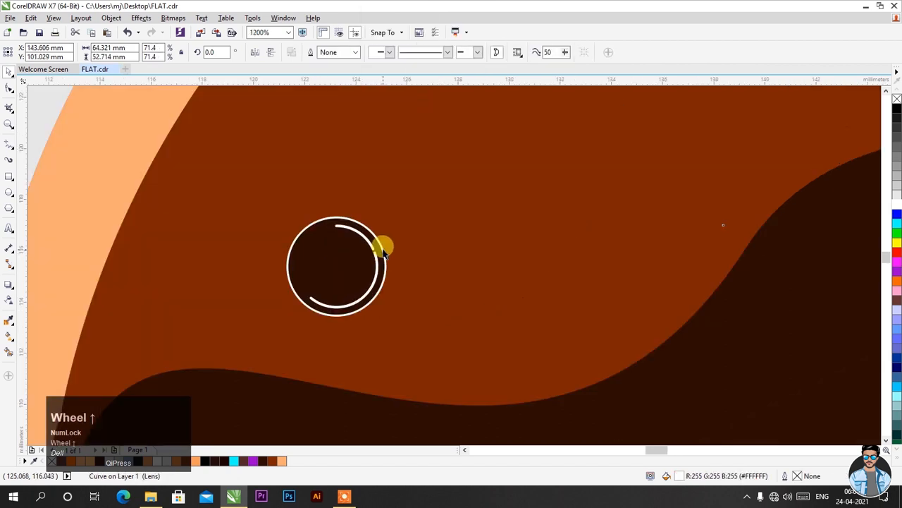
pyautogui.click(384, 253)
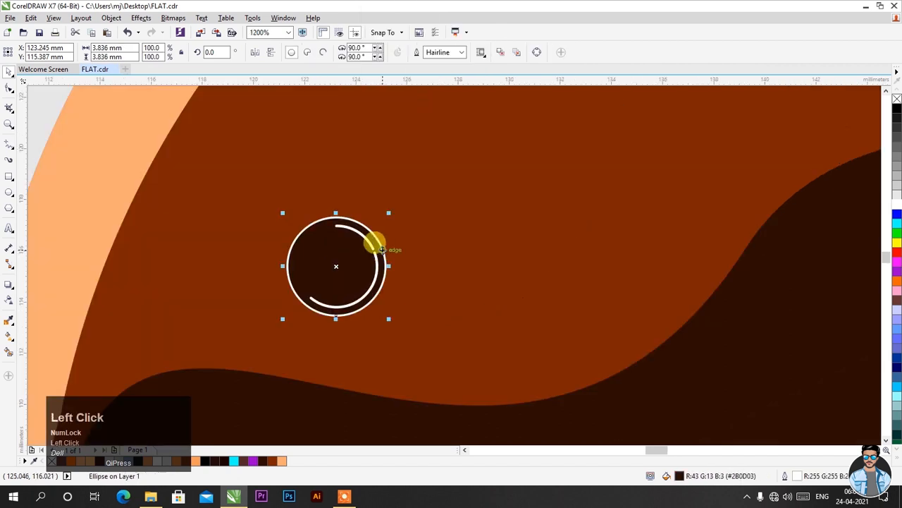
pyautogui.doubleClick(797, 478)
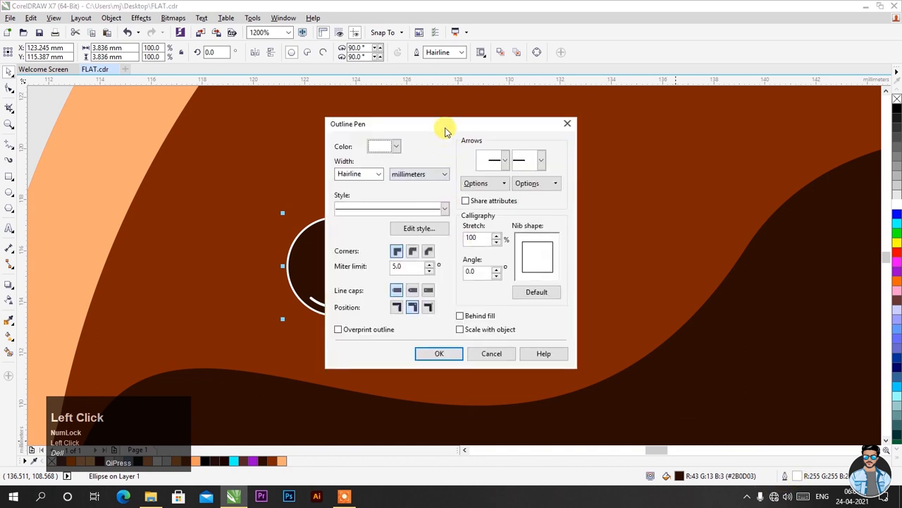
pyautogui.moveTo(444, 132); pyautogui.dragTo(508, 132)
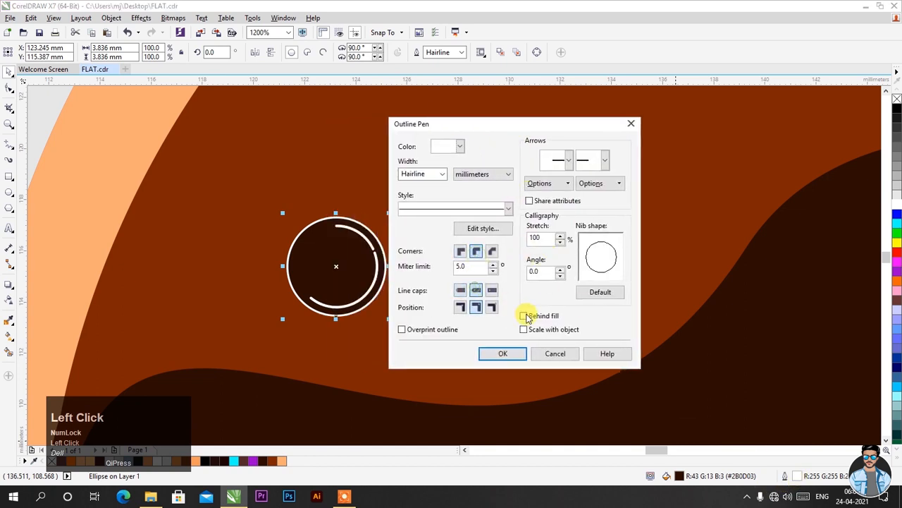
pyautogui.click(519, 354)
pyautogui.click(403, 308)
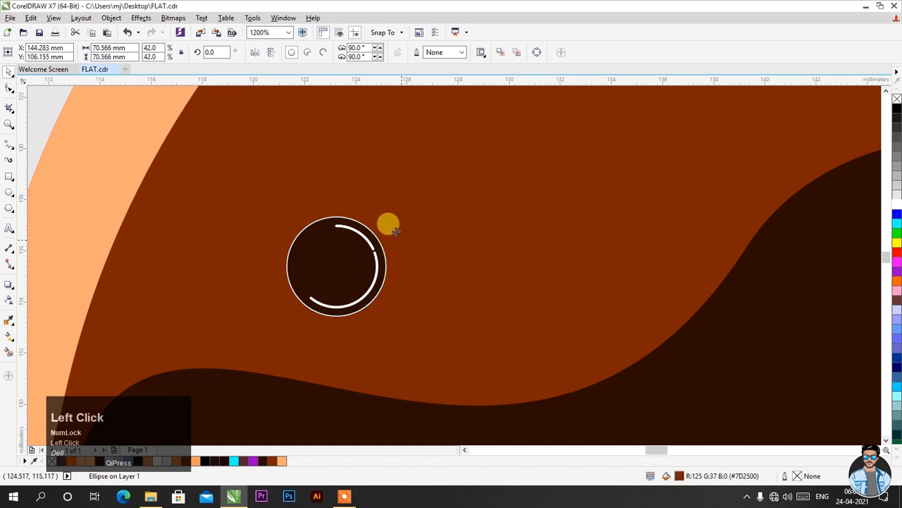
# Step: Select the bubble's outer circle together with its inner highlight arcs and group them
pyautogui.scroll(-5, 430, 293)
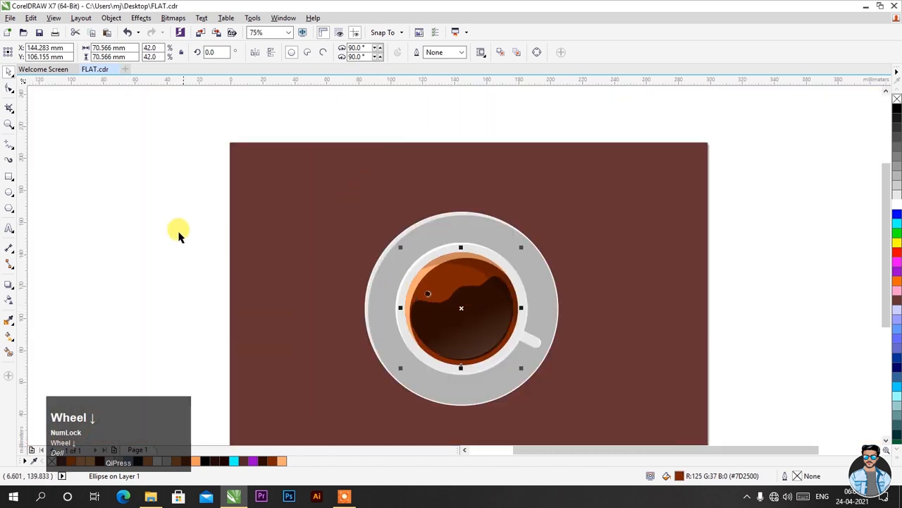
pyautogui.moveTo(175, 234); pyautogui.dragTo(430, 308)
pyautogui.scroll(4, 431, 295)
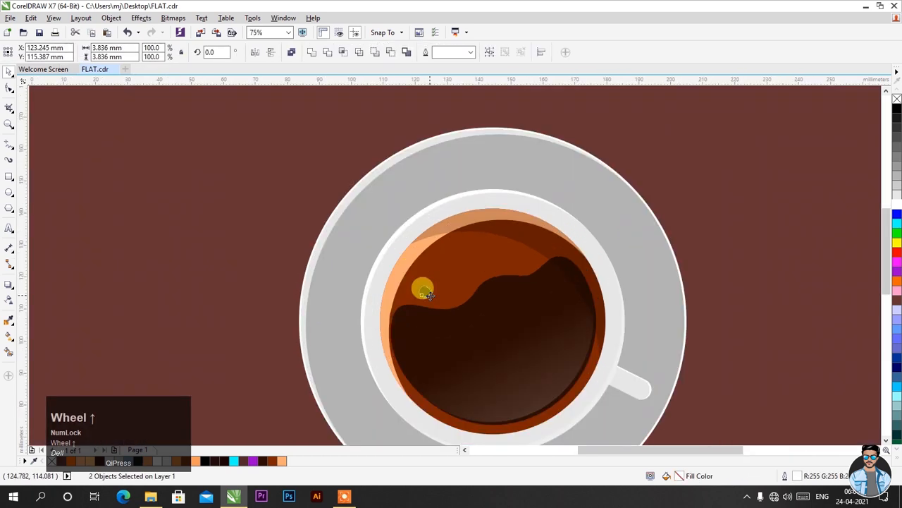
pyautogui.rightClick(412, 277)
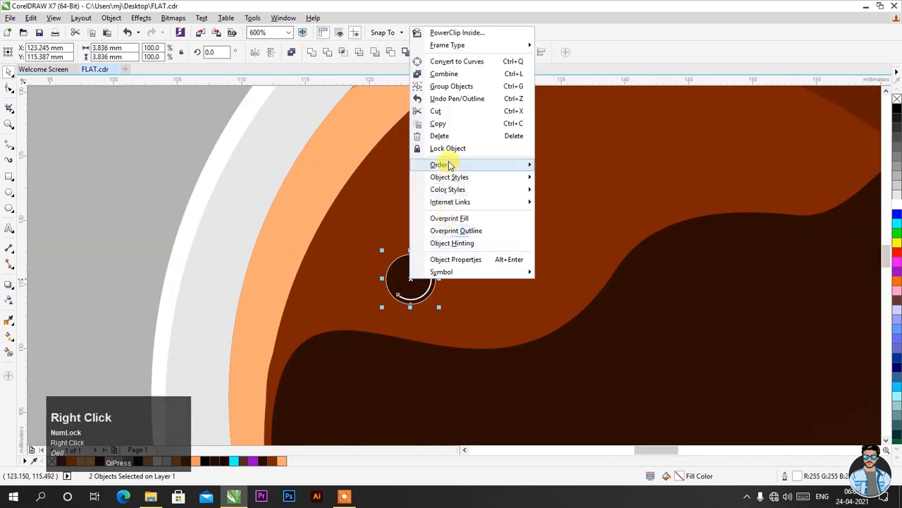
pyautogui.click(443, 86)
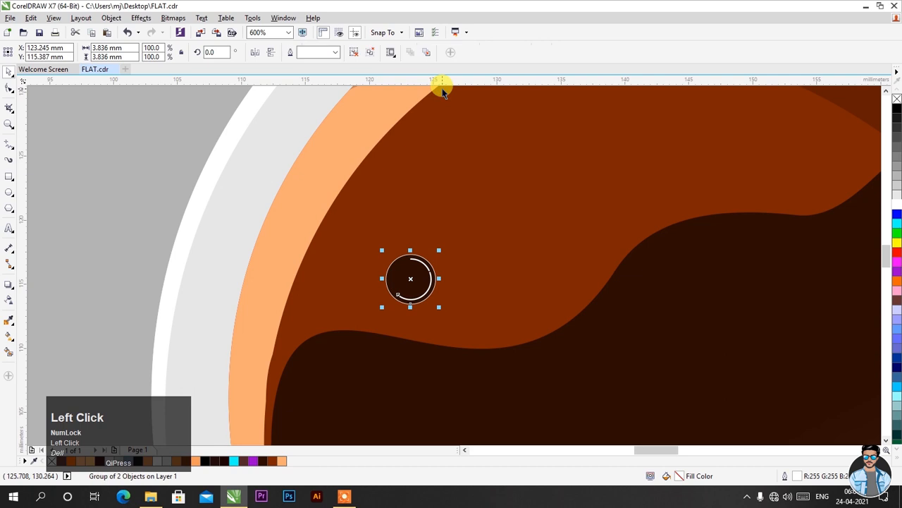
# Step: Scale the bubble group down to about 3.04 mm, shift it slightly towards the cup's rim and copy it
pyautogui.scroll(1, 423, 276)
pyautogui.moveTo(451, 226); pyautogui.dragTo(347, 275)
pyautogui.hotkey('ctrl', 'c')
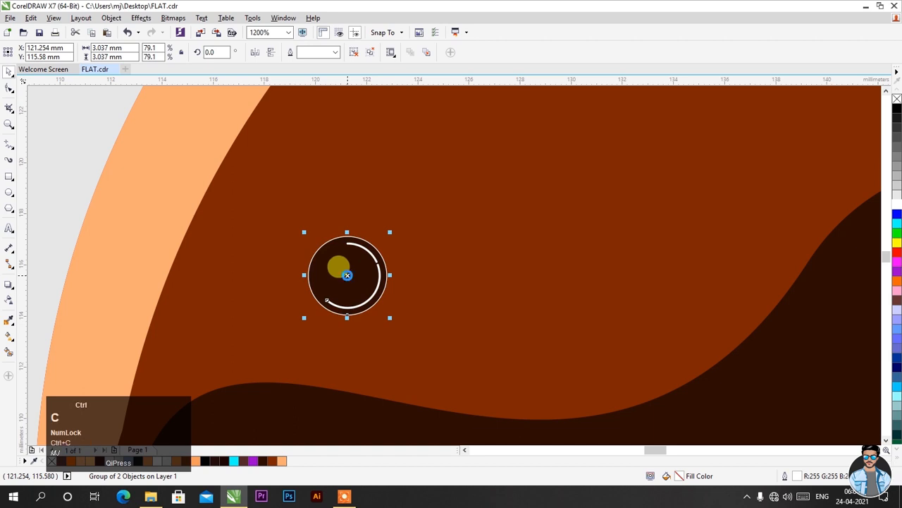
pyautogui.press('Delete')
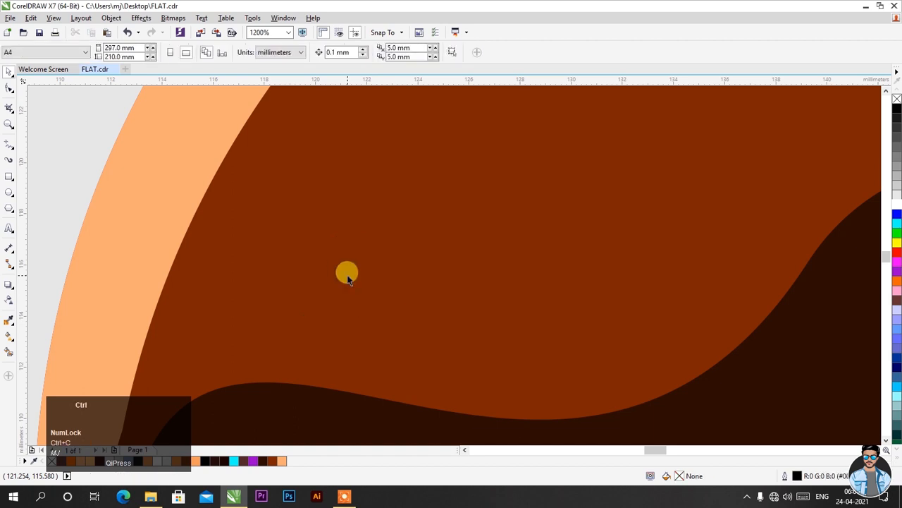
pyautogui.hotkey('ctrl', 'z')
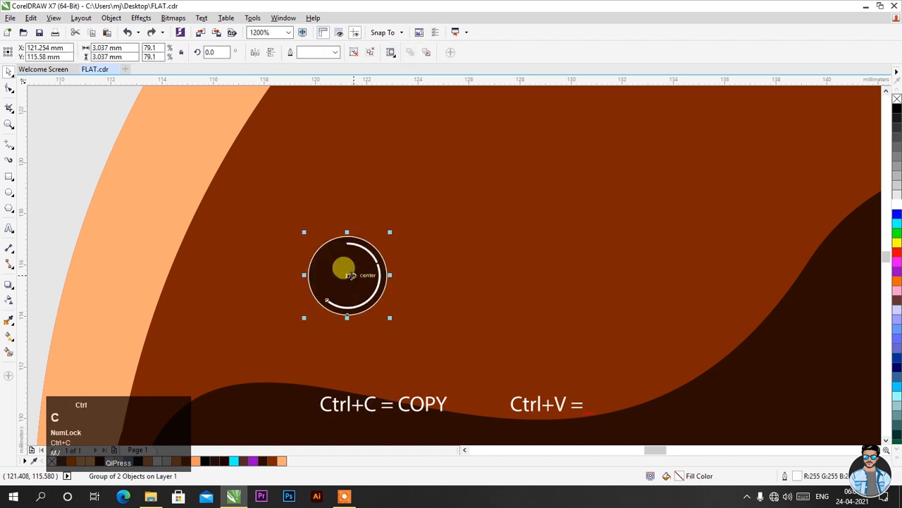
# Step: Move the bubble up and right on the reddish-brown coffee, and paste and position the first copies around it
pyautogui.moveTo(348, 275); pyautogui.dragTo(473, 213)
pyautogui.scroll(-1, 423, 327)
pyautogui.hotkey('ctrl', 'v')
pyautogui.scroll(-1, 446, 261)
pyautogui.hotkey('ctrl', 'v')
pyautogui.moveTo(459, 237); pyautogui.dragTo(519, 237)
pyautogui.hotkey('ctrl', 'v')
pyautogui.moveTo(618, 173); pyautogui.dragTo(681, 193)
pyautogui.scroll(2, 674, 191)
# Step: Add more pasted bubbles and reposition them to fill empty areas of the reddish-brown coffee
pyautogui.hotkey('ctrl', 'v')
pyautogui.scroll(-1, 542, 273)
pyautogui.click(515, 282)
pyautogui.hotkey('ctrl', 'v')
pyautogui.scroll(1, 197, 287)
pyautogui.moveTo(446, 118); pyautogui.dragTo(462, 100)
pyautogui.scroll(-1, 452, 212)
pyautogui.scroll(1, 351, 316)
pyautogui.moveTo(312, 200); pyautogui.dragTo(273, 239)
# Step: Paste several small bubble copies and scatter them irregularly between the larger bubbles
pyautogui.hotkey('ctrl', 'v')
pyautogui.hotkey('ctrl', 'v')
pyautogui.moveTo(349, 231); pyautogui.dragTo(326, 176)
pyautogui.hotkey('ctrl', 'v')
pyautogui.moveTo(351, 230); pyautogui.dragTo(324, 121)
pyautogui.hotkey('ctrl', 'v')
pyautogui.moveTo(317, 335); pyautogui.dragTo(471, 264)
pyautogui.hotkey('ctrl', 'v')
# Step: Spread pasted bubbles across to the coffee's right side, remove a surplus one and adjust the spacing
pyautogui.scroll(-1, 334, 326)
pyautogui.scroll(1, 418, 286)
pyautogui.keyDown('shift'); pyautogui.click(317, 287); pyautogui.keyUp('shift')
pyautogui.keyDown('shift'); pyautogui.click(366, 306); pyautogui.keyUp('shift')
pyautogui.scroll(-1, 441, 286)
pyautogui.hotkey('ctrl', 'v')
pyautogui.moveTo(382, 270); pyautogui.dragTo(668, 234)
pyautogui.moveTo(186, 347); pyautogui.dragTo(784, 266)
pyautogui.hotkey('ctrl', 'v')
pyautogui.click(790, 309)
pyautogui.press('Delete')
pyautogui.moveTo(806, 294); pyautogui.dragTo(824, 274)
pyautogui.moveTo(478, 353); pyautogui.dragTo(457, 301)
# Step: Reposition individual tiny bubbles near the upper part of the coffee, placing a 0.542 mm one by the inner rim
pyautogui.scroll(1, 236, 251)
pyautogui.click(511, 261)
pyautogui.scroll(1, 527, 209)
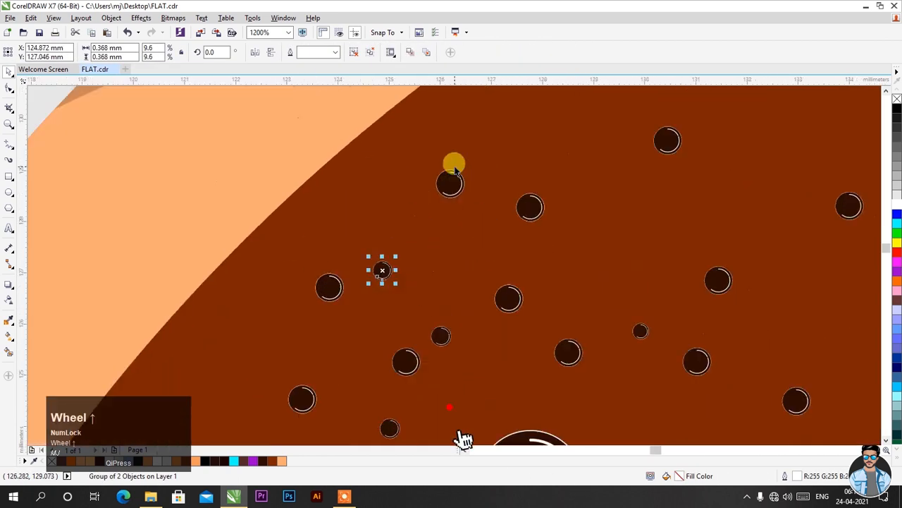
pyautogui.scroll(-6, 439, 252)
pyautogui.scroll(4, 380, 196)
pyautogui.click(381, 196)
pyautogui.moveTo(380, 199); pyautogui.dragTo(441, 160)
pyautogui.moveTo(441, 160); pyautogui.dragTo(465, 138)
pyautogui.moveTo(492, 228); pyautogui.dragTo(501, 232)
pyautogui.moveTo(399, 156); pyautogui.dragTo(332, 173)
pyautogui.moveTo(331, 172); pyautogui.dragTo(308, 173)
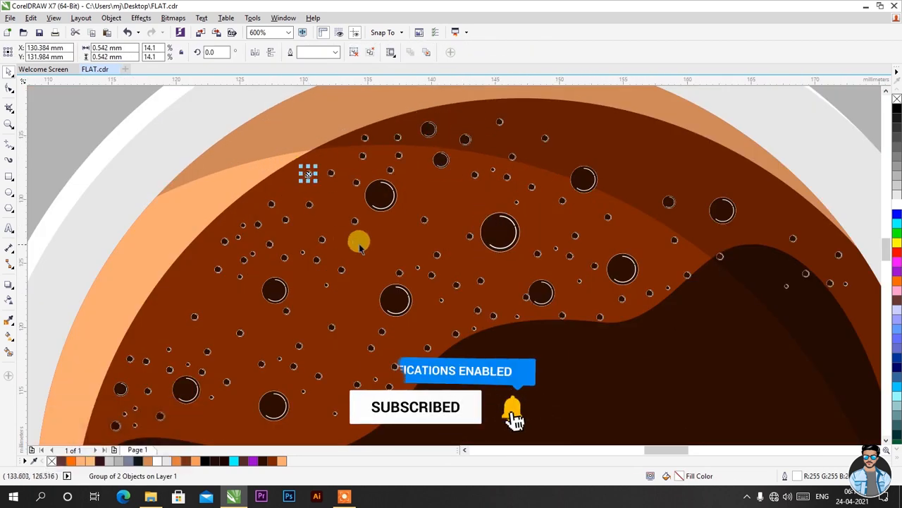
pyautogui.scroll(-5, 362, 227)
pyautogui.click(129, 225)
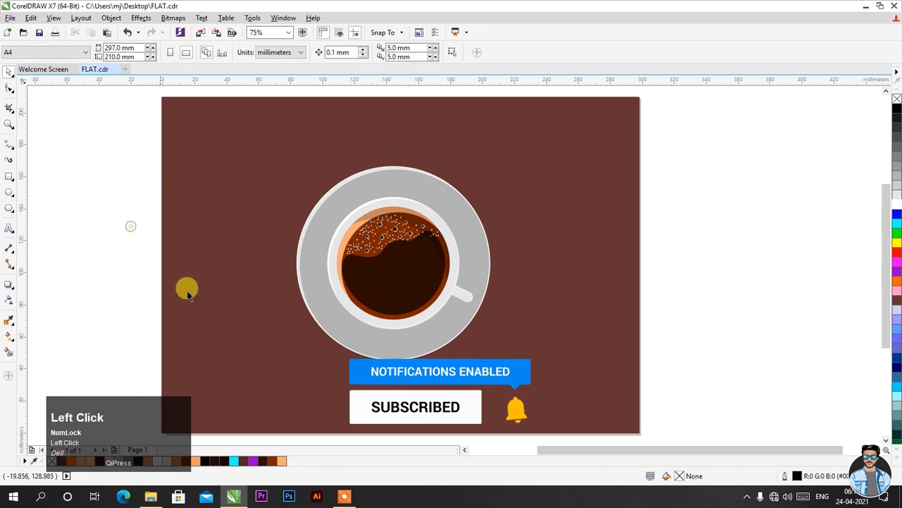
# Step: Change the wavy dark coffee shape's fill to the darker brown #1C0902
pyautogui.scroll(2, 409, 272)
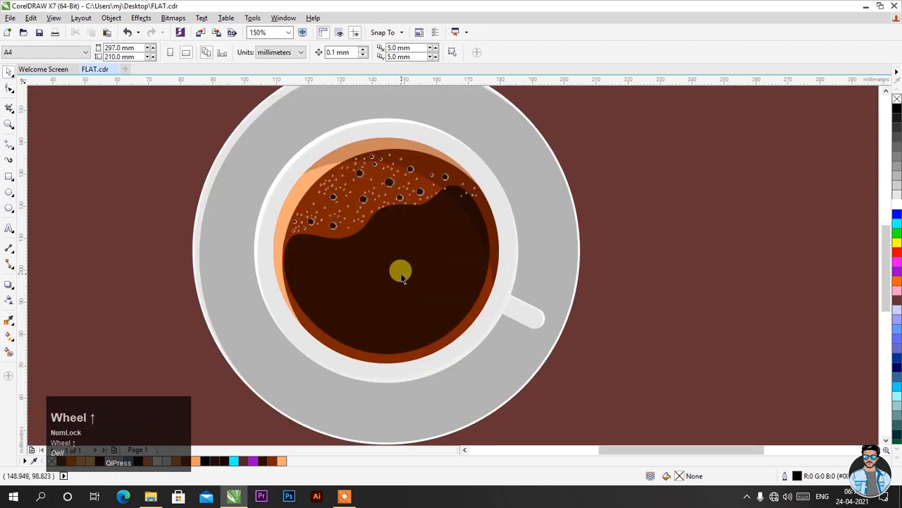
pyautogui.scroll(1, 406, 196)
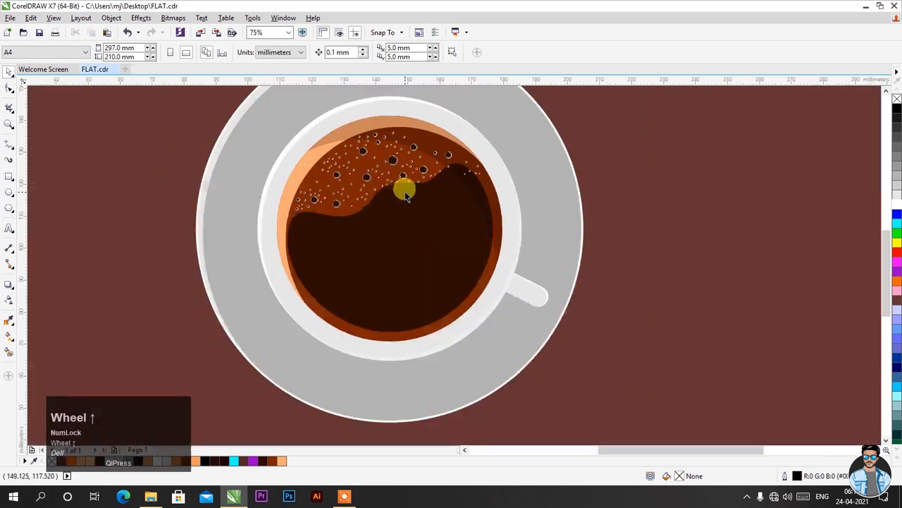
pyautogui.click(403, 242)
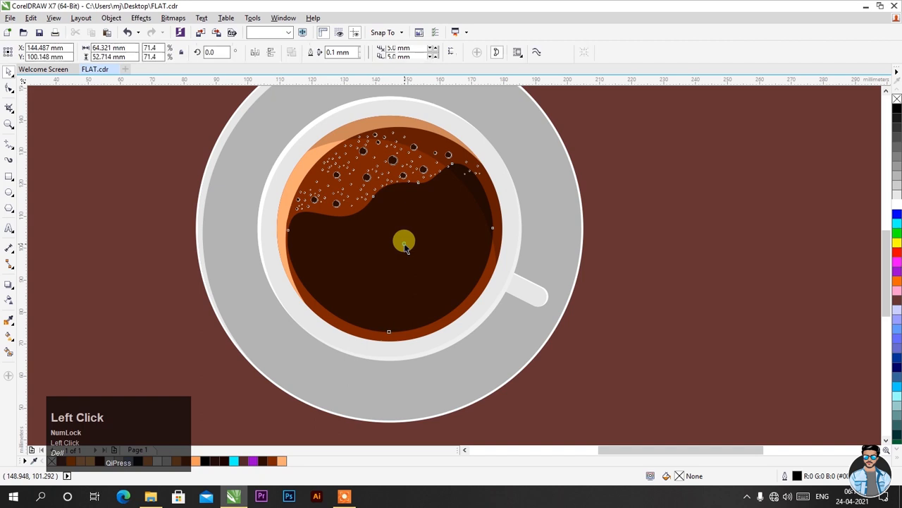
pyautogui.doubleClick(679, 476)
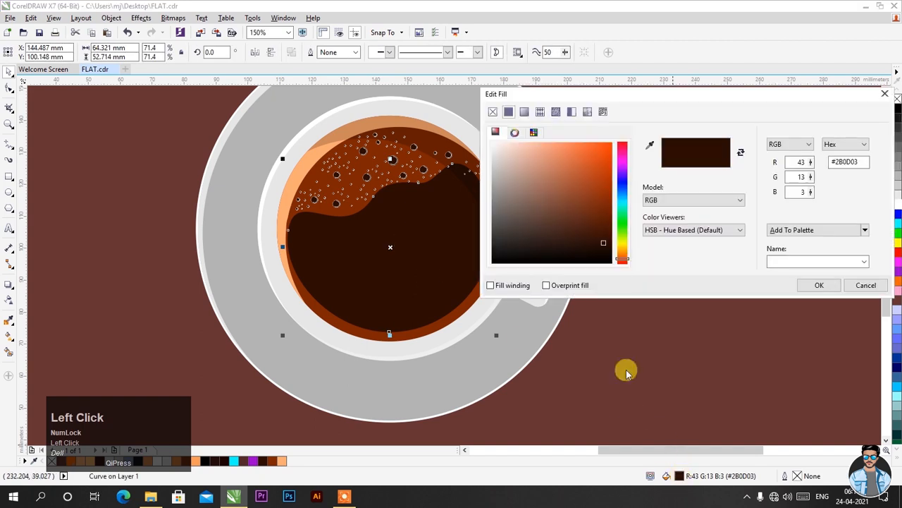
pyautogui.moveTo(599, 256); pyautogui.dragTo(602, 245)
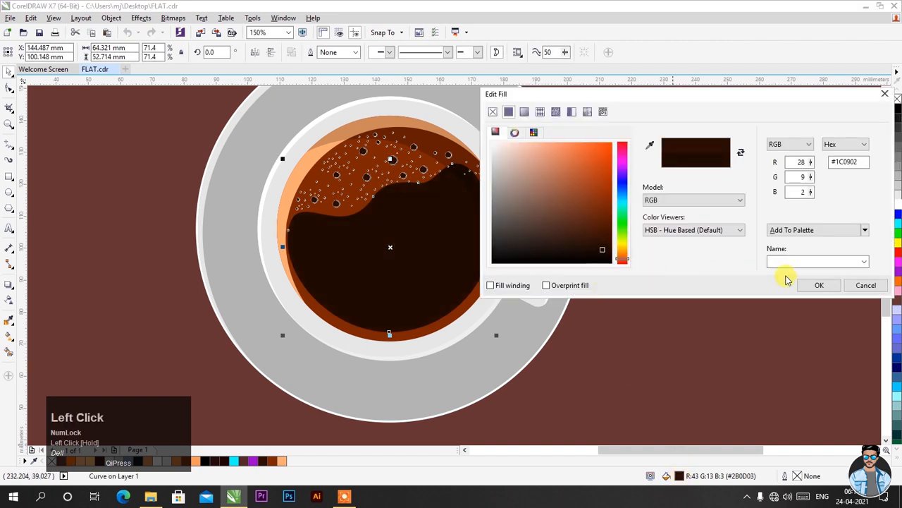
pyautogui.click(819, 285)
pyautogui.scroll(-1, 557, 254)
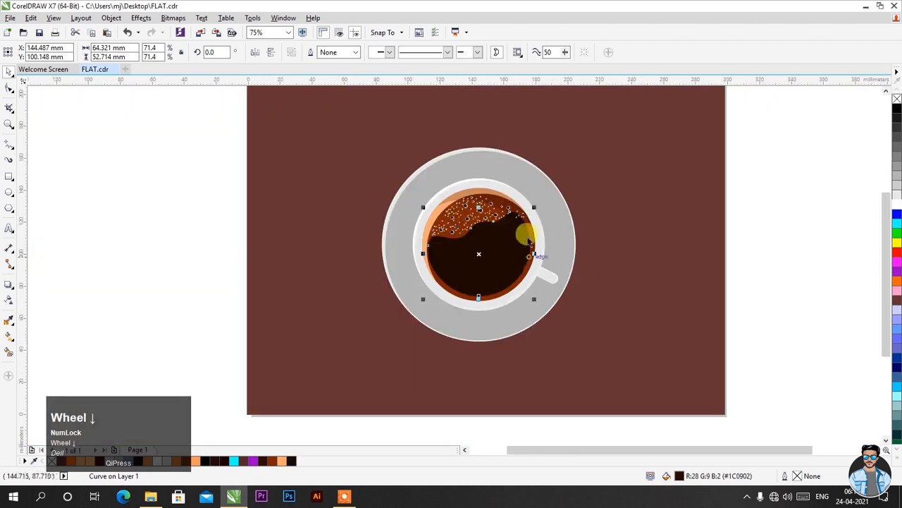
pyautogui.click(158, 247)
# Step: Bring the black transparent shadow shape over the upper part of the coffee to the front of the layer
pyautogui.scroll(2, 514, 209)
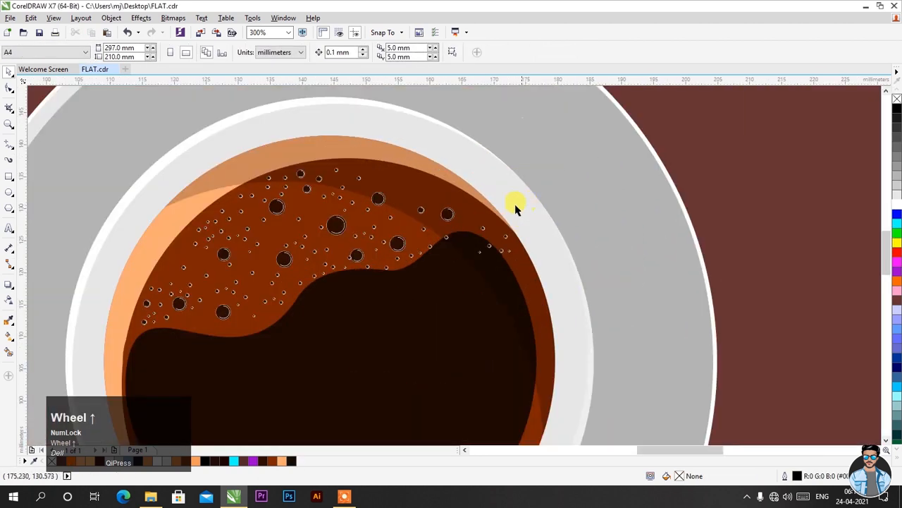
pyautogui.click(474, 210)
pyautogui.rightClick(474, 193)
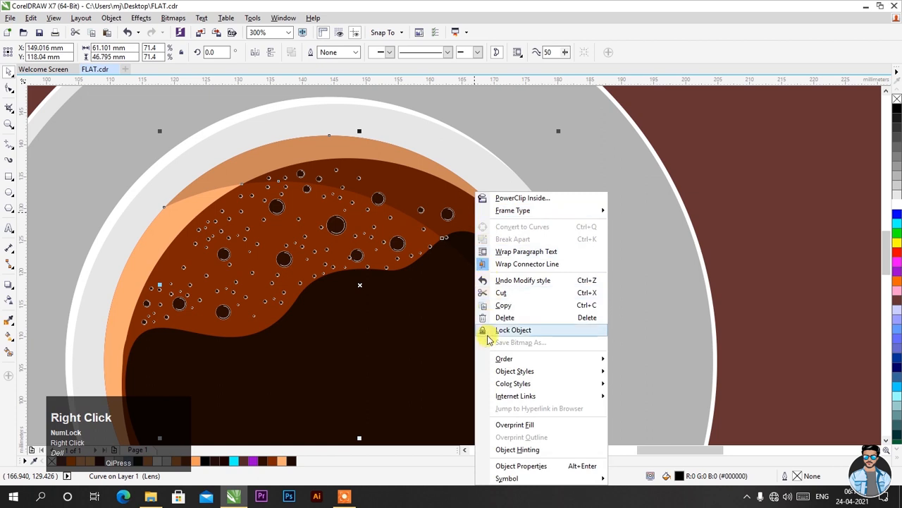
pyautogui.click(502, 359)
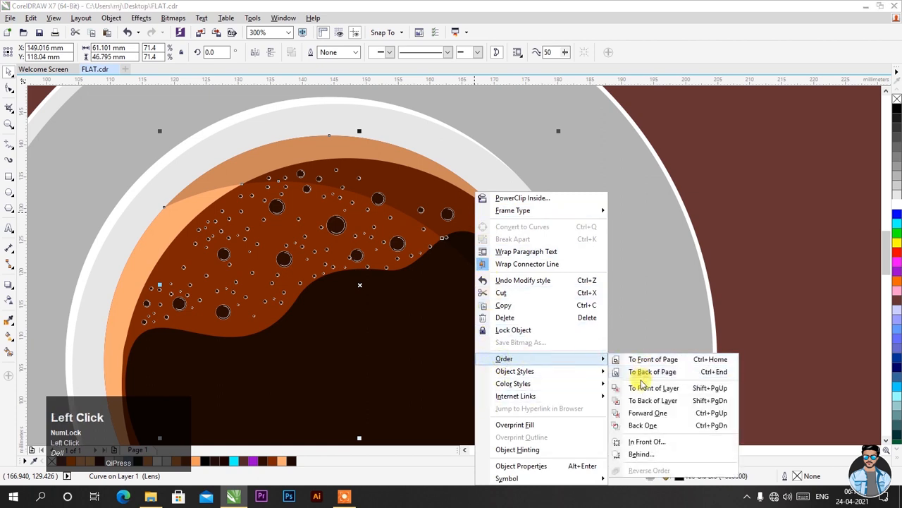
pyautogui.click(643, 389)
pyautogui.scroll(-4, 560, 254)
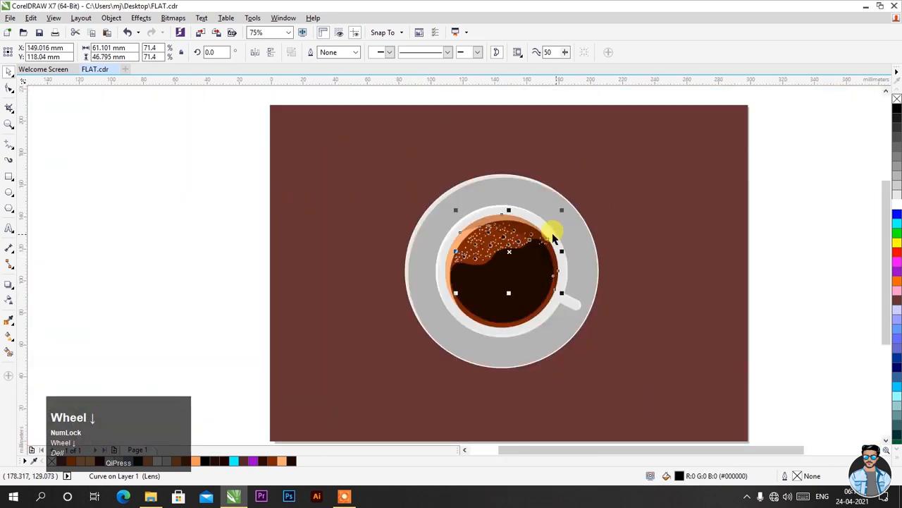
pyautogui.click(165, 212)
# Step: Draw a closed four-sided shadow outline, about 209 × 134 mm, joining opposite saucer edges to the page's bottom edge and bottom-right corner
pyautogui.scroll(1, 394, 221)
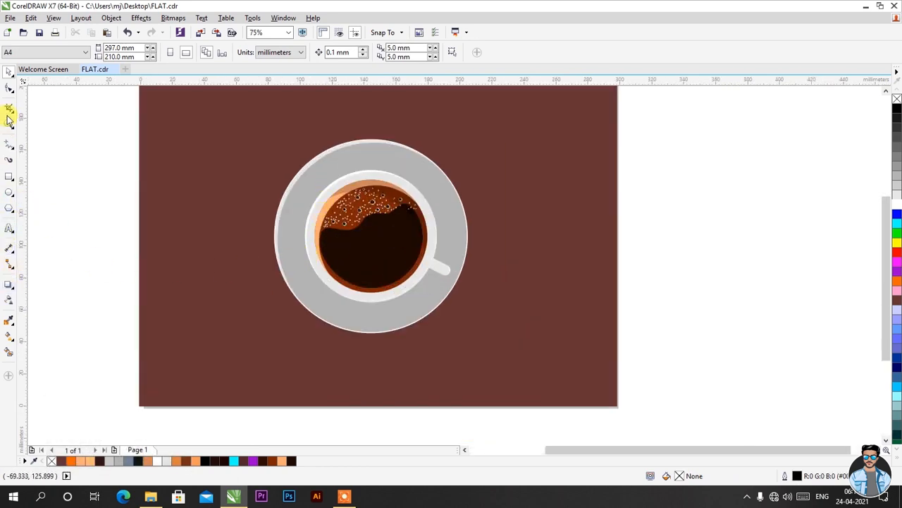
pyautogui.click(5, 147)
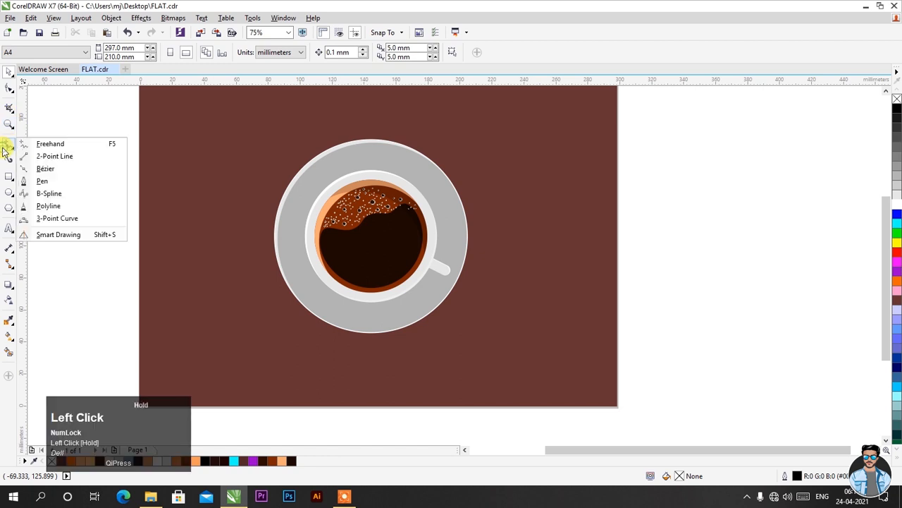
pyautogui.click(50, 146)
pyautogui.click(281, 271)
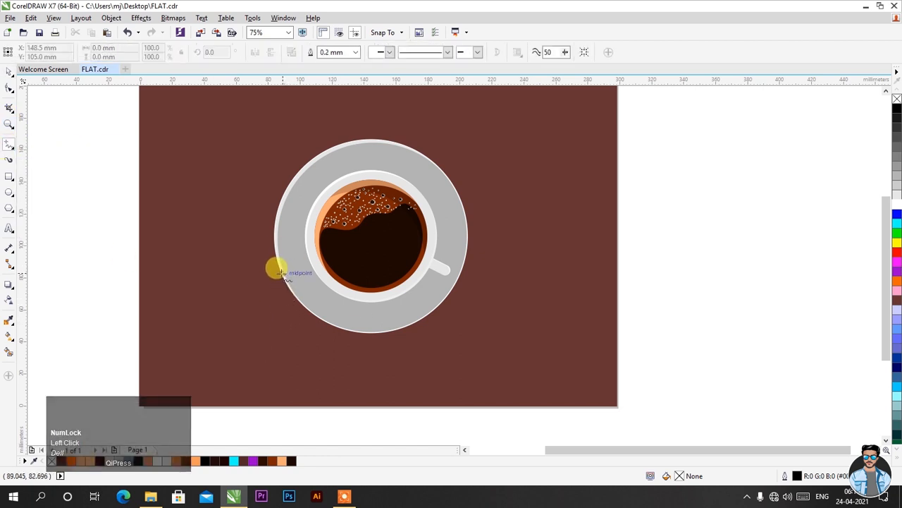
pyautogui.doubleClick(409, 406)
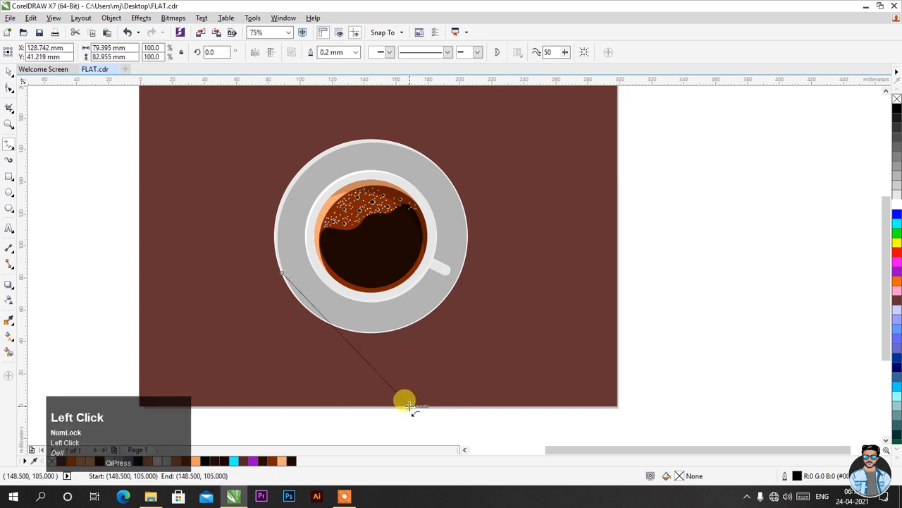
pyautogui.doubleClick(618, 407)
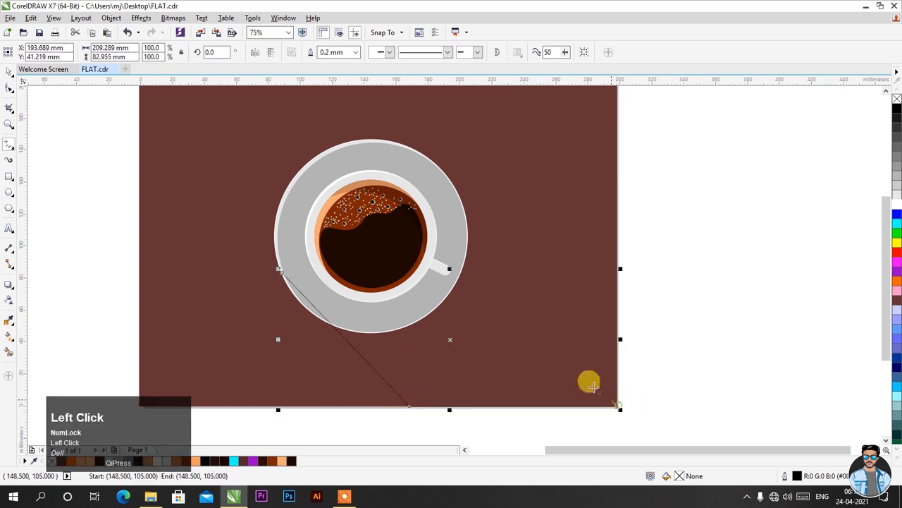
pyautogui.doubleClick(456, 190)
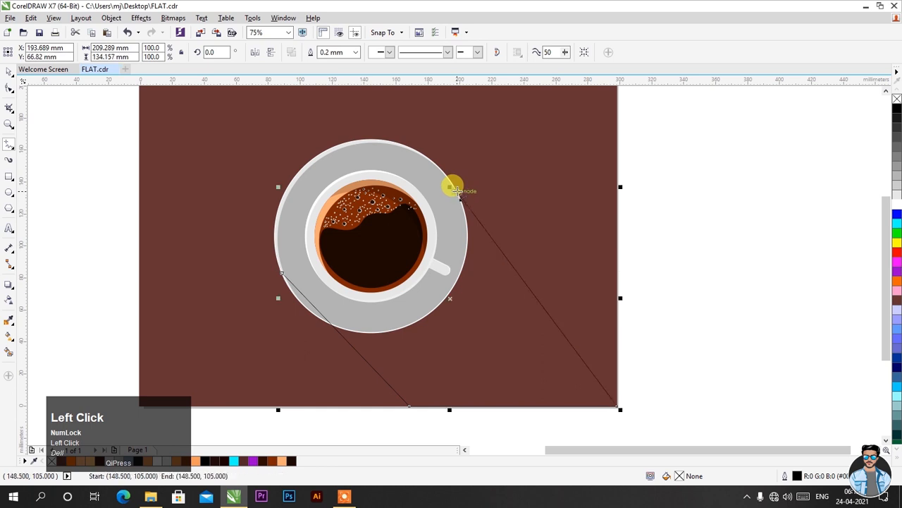
pyautogui.click(282, 274)
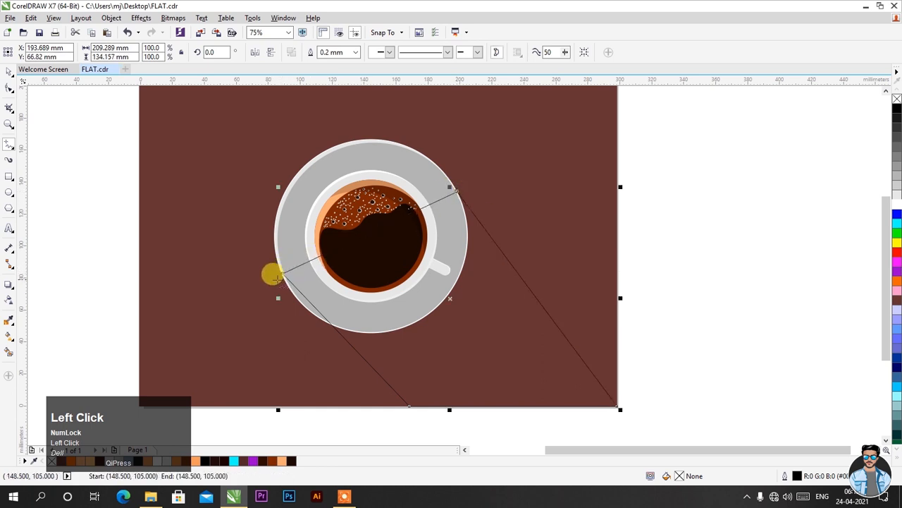
# Step: Move the shadow outline's nodes to align with the saucer's opposite edges, and shift its lower-left corner along the page's bottom edge
pyautogui.click(11, 87)
pyautogui.click(32, 87)
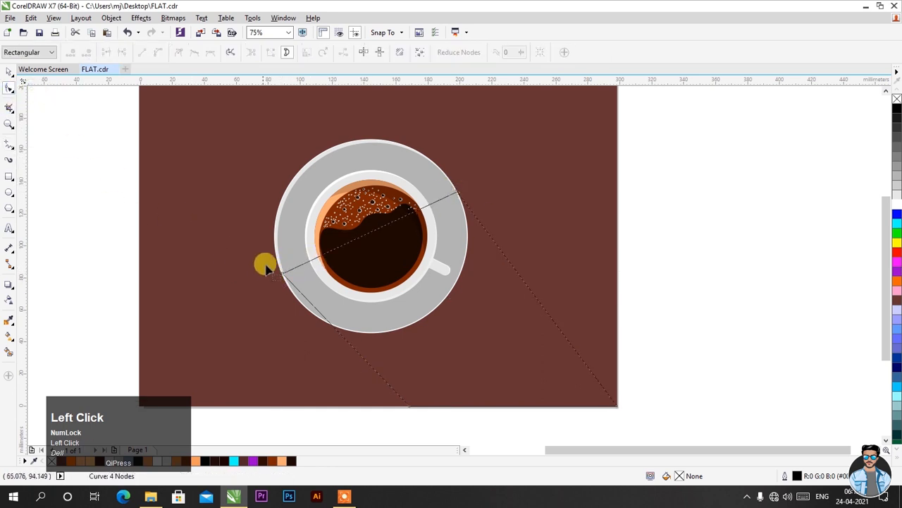
pyautogui.scroll(5, 299, 287)
pyautogui.moveTo(196, 208)
pyautogui.mouseDown()
pyautogui.moveTo(230, 229)
pyautogui.moveTo(270, 320)
pyautogui.moveTo(293, 334)
pyautogui.mouseUp()
pyautogui.scroll(-5, 252, 232)
pyautogui.scroll(3, 317, 289)
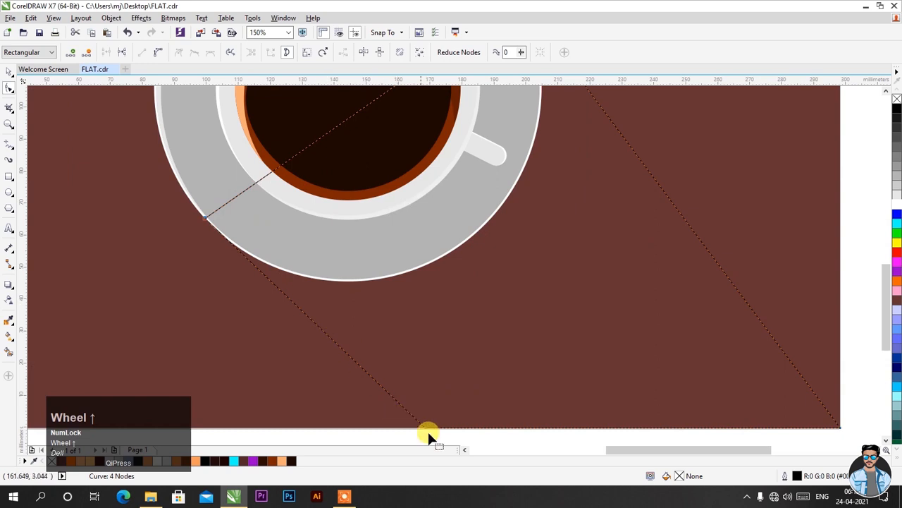
pyautogui.moveTo(423, 427); pyautogui.dragTo(402, 427)
pyautogui.scroll(-2, 409, 408)
pyautogui.scroll(2, 458, 200)
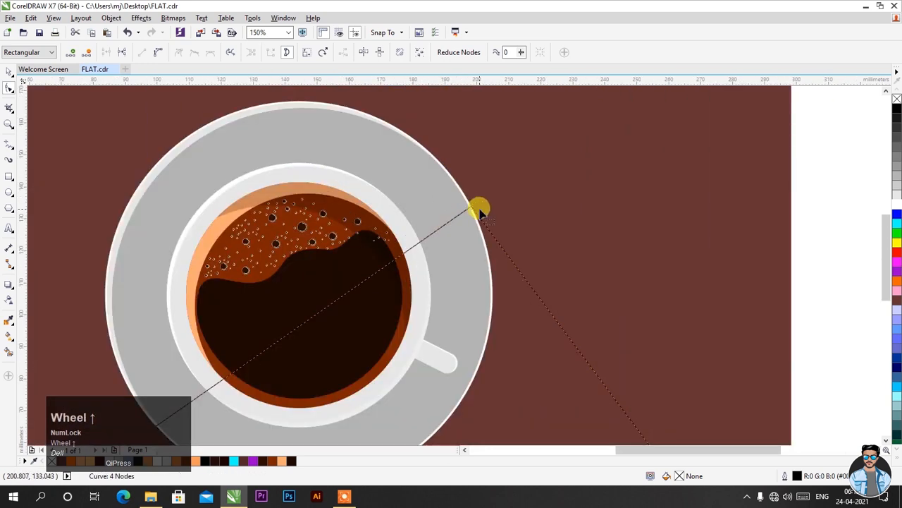
pyautogui.moveTo(471, 209); pyautogui.dragTo(467, 188)
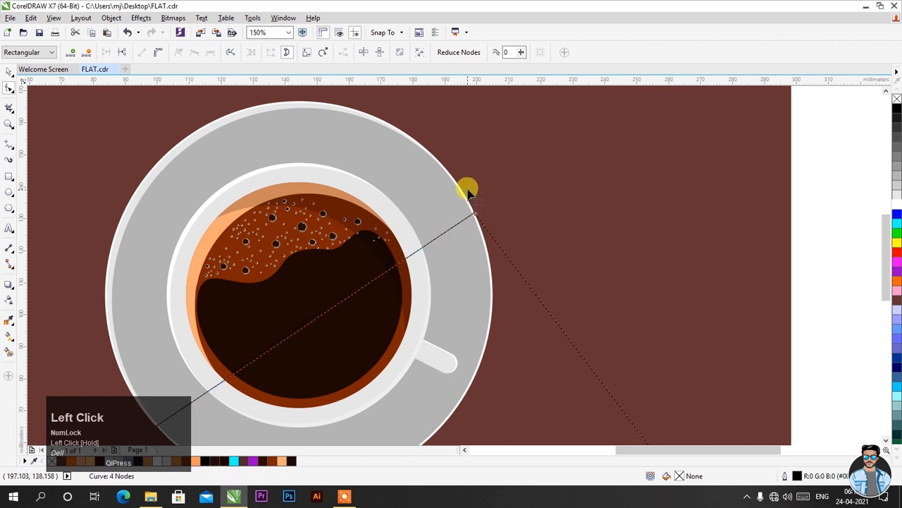
pyautogui.scroll(-2, 469, 204)
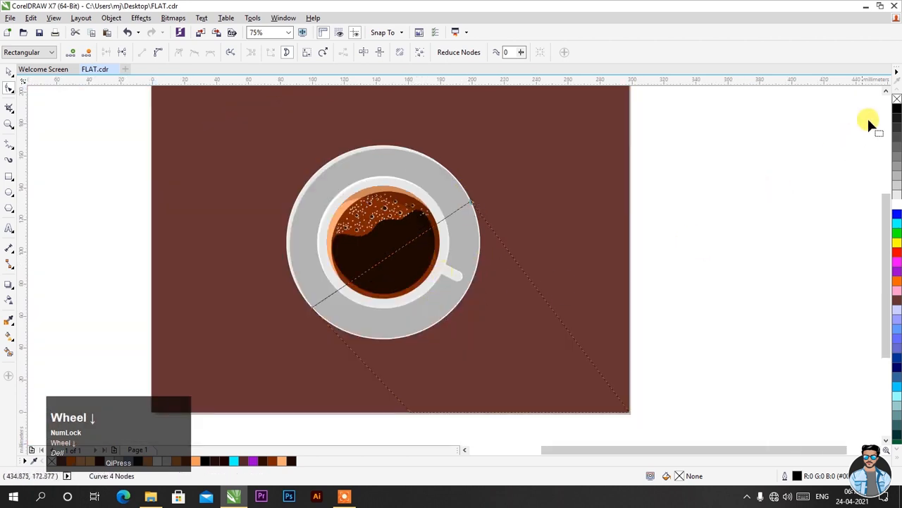
# Step: Fill the saucer's shadow shape with black and no outline, and move its lower-left corner slightly left along the page's bottom edge
pyautogui.click(898, 106)
pyautogui.rightClick(898, 100)
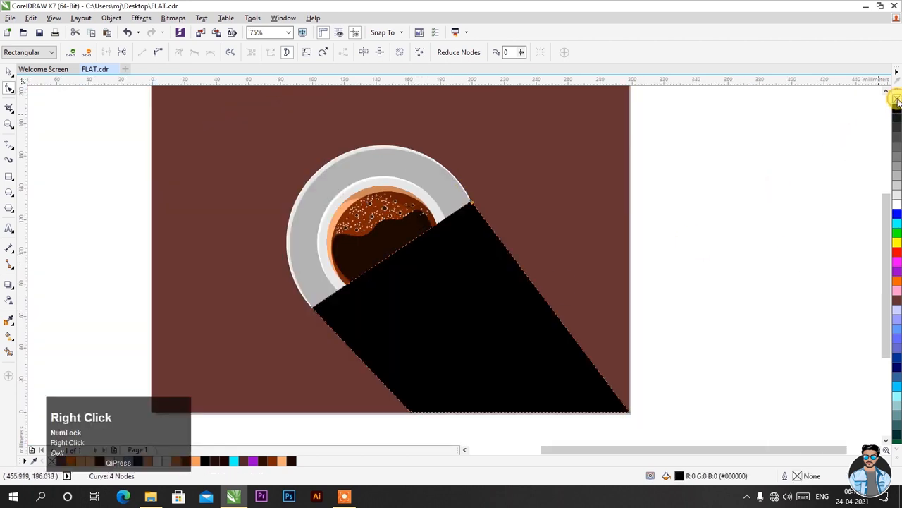
pyautogui.scroll(4, 405, 411)
pyautogui.moveTo(423, 409); pyautogui.dragTo(403, 408)
pyautogui.scroll(-4, 442, 388)
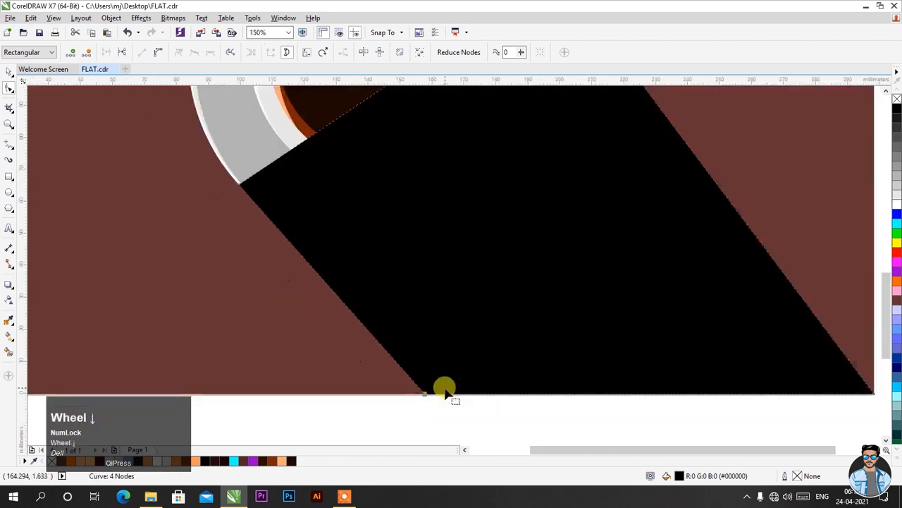
pyautogui.moveTo(437, 392); pyautogui.dragTo(432, 393)
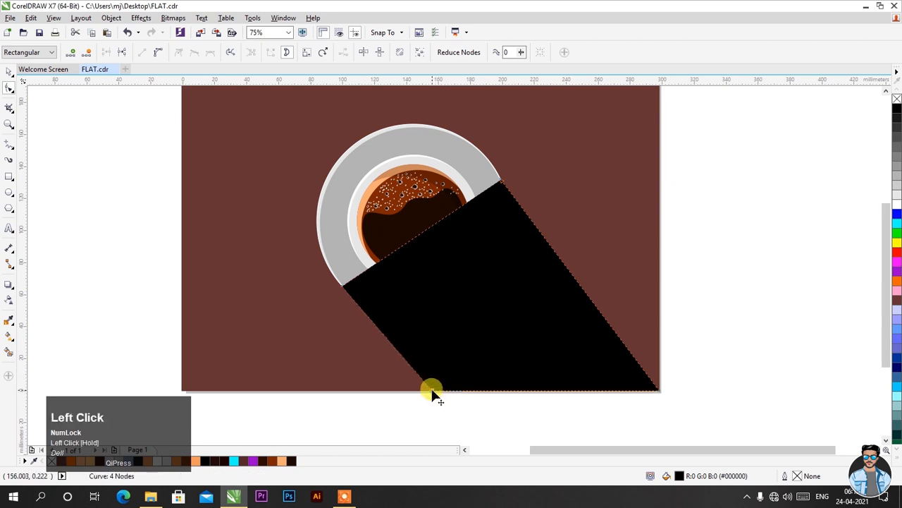
# Step: Apply a uniform transparency of 85 with the Multiply merge mode to the black saucer shadow shape
pyautogui.click(9, 73)
pyautogui.click(101, 151)
pyautogui.click(475, 263)
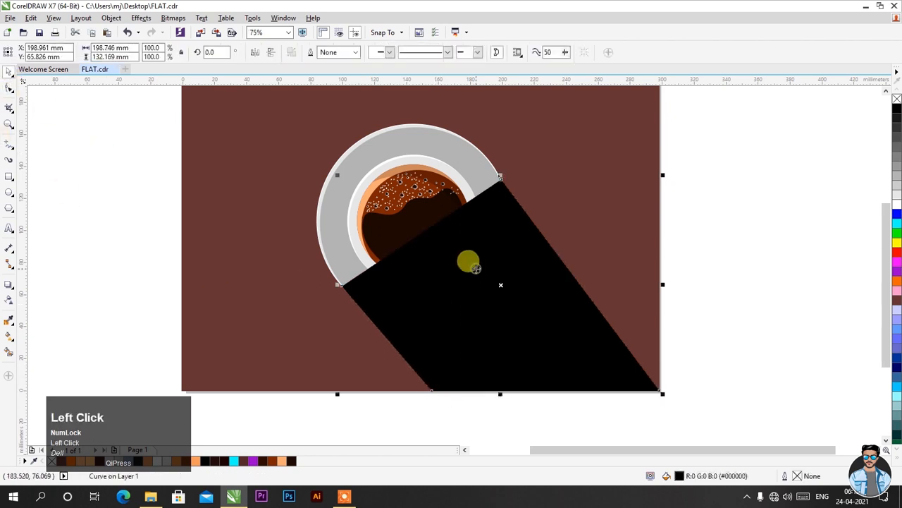
pyautogui.click(8, 301)
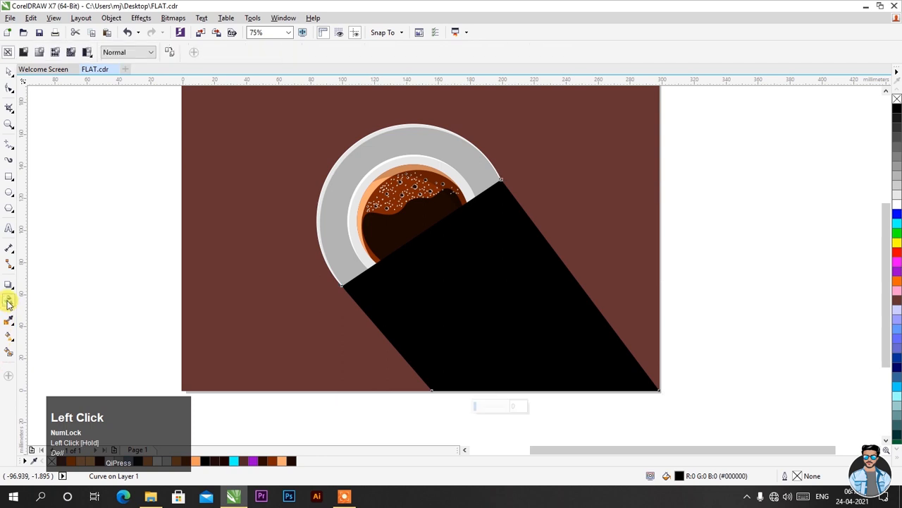
pyautogui.click(118, 59)
pyautogui.click(115, 106)
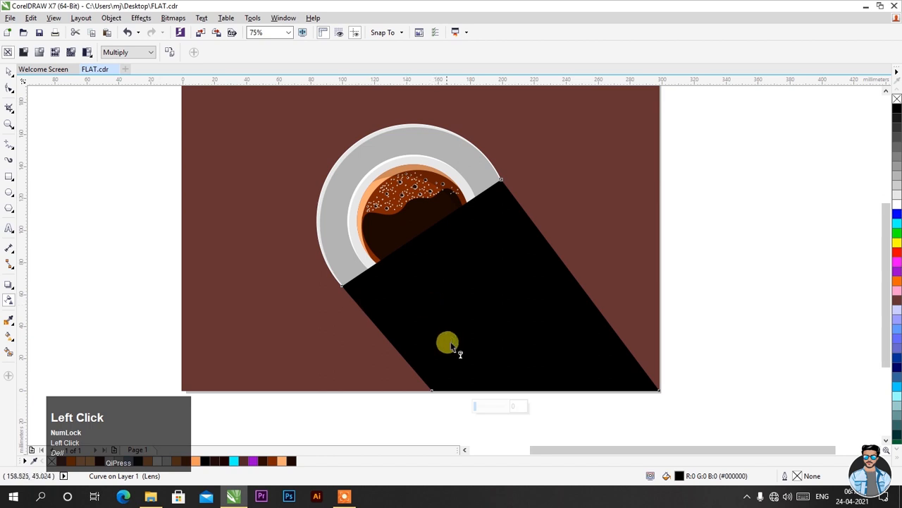
pyautogui.click(518, 407)
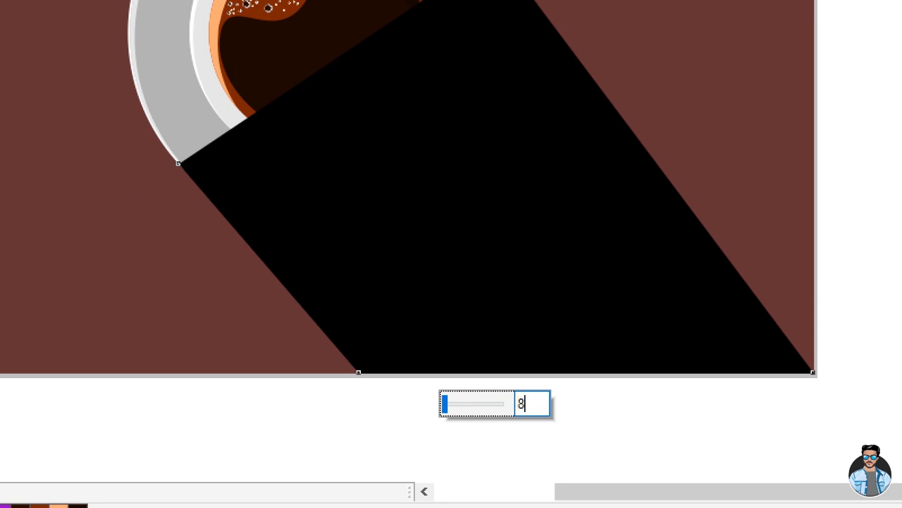
pyautogui.press('Return')
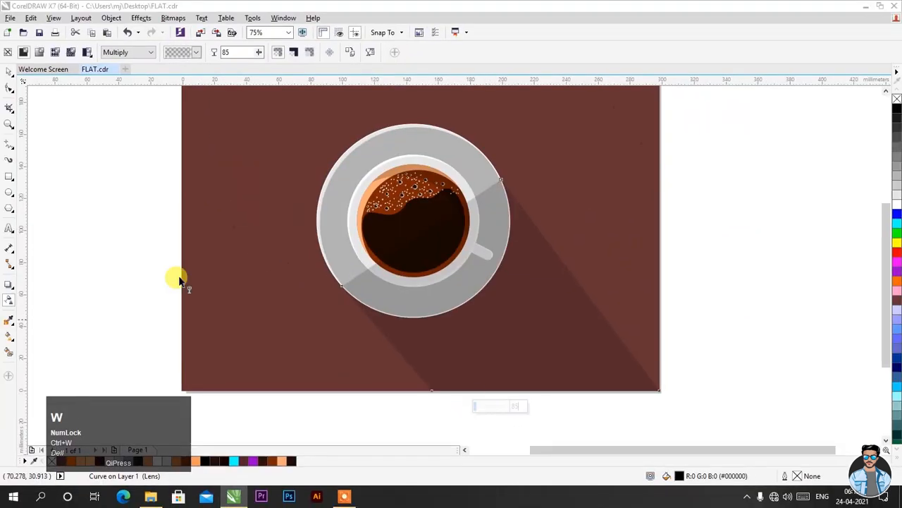
# Step: Shift the transparent shadow's lower-left corner further left along the page's bottom edge so its side runs steeper from the saucer
pyautogui.click(9, 72)
pyautogui.click(542, 325)
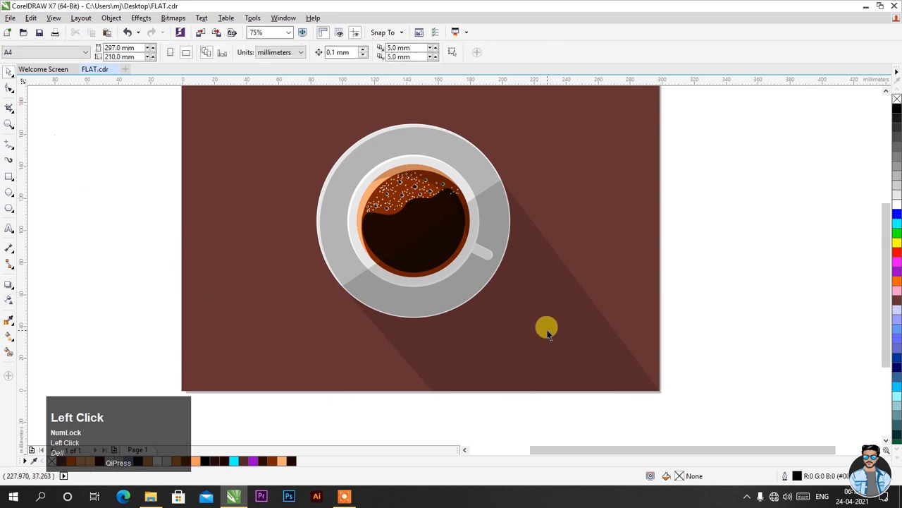
pyautogui.click(10, 87)
pyautogui.scroll(2, 437, 399)
pyautogui.moveTo(424, 381); pyautogui.dragTo(409, 379)
pyautogui.scroll(-2, 472, 423)
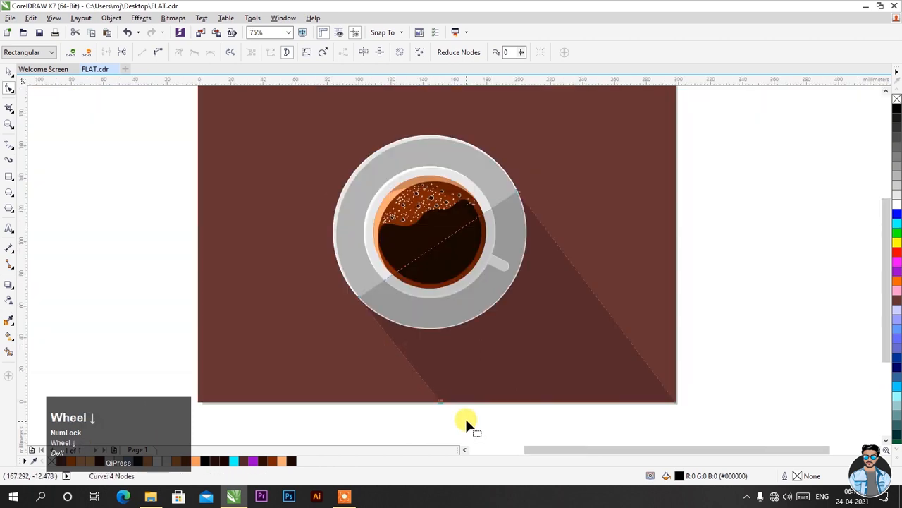
pyautogui.click(8, 72)
pyautogui.click(478, 339)
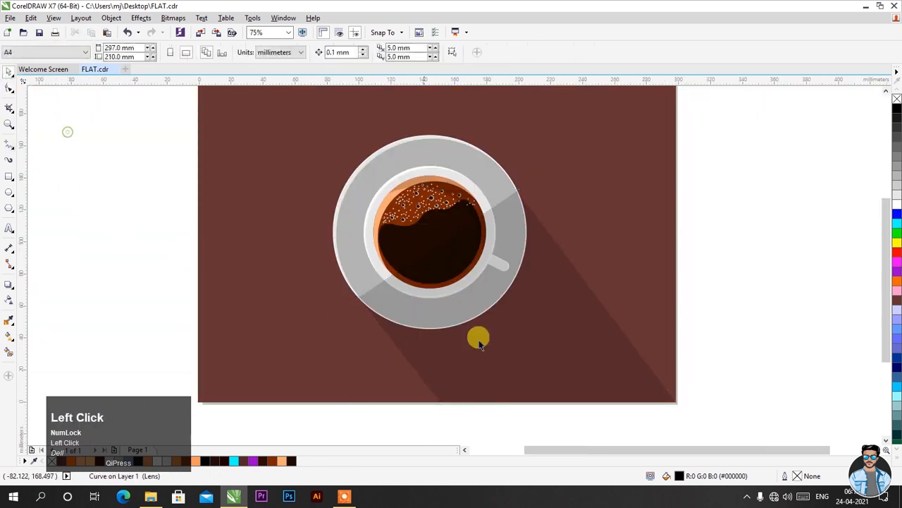
# Step: PowerClip the long saucer shadow inside the brown background rectangle
pyautogui.click(538, 338)
pyautogui.rightClick(547, 343)
pyautogui.click(598, 60)
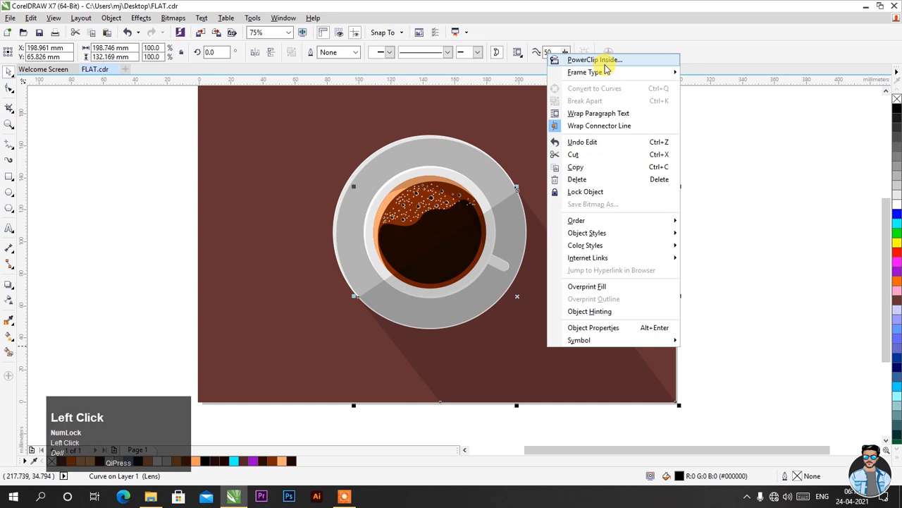
pyautogui.click(636, 255)
pyautogui.click(726, 317)
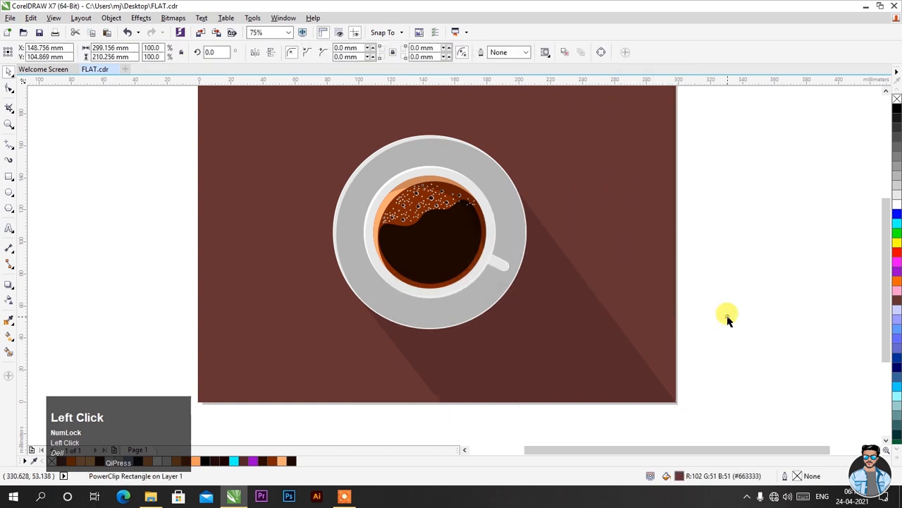
# Step: Draw a closed six-sided shadow outline, about 114 × 85 mm, from the cup's opposite rim edges out past the saucer's lower-right side
pyautogui.scroll(2, 479, 272)
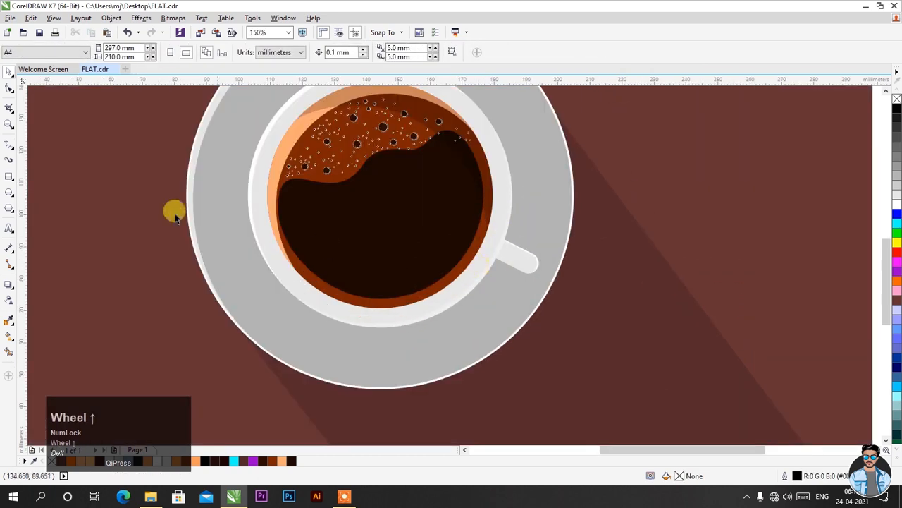
pyautogui.click(10, 145)
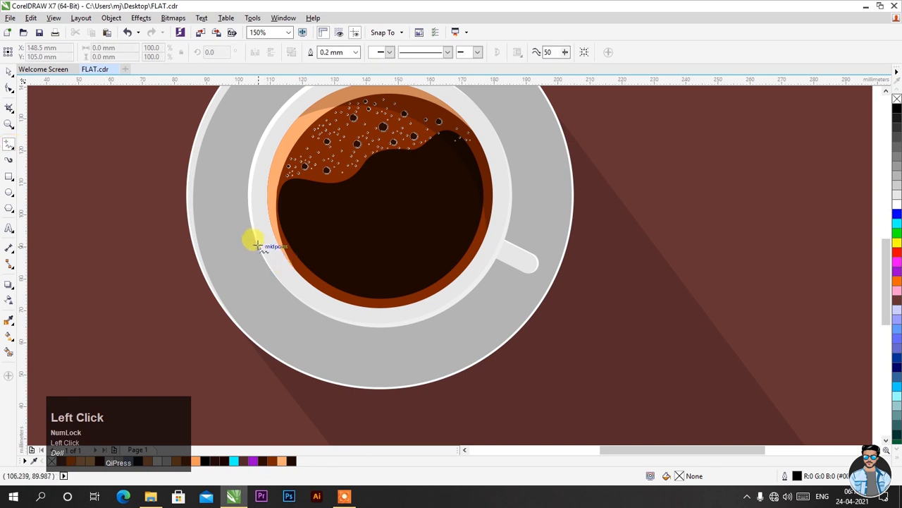
pyautogui.click(259, 250)
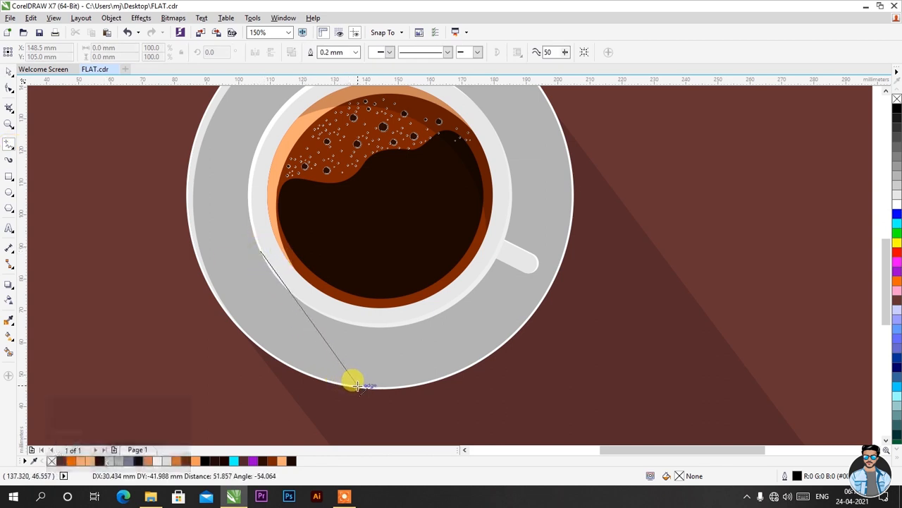
pyautogui.click(358, 385)
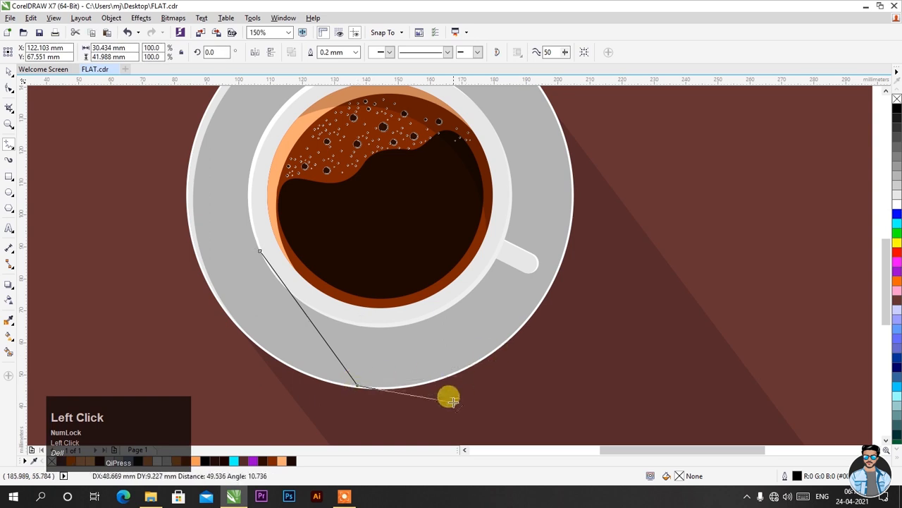
pyautogui.click(418, 421)
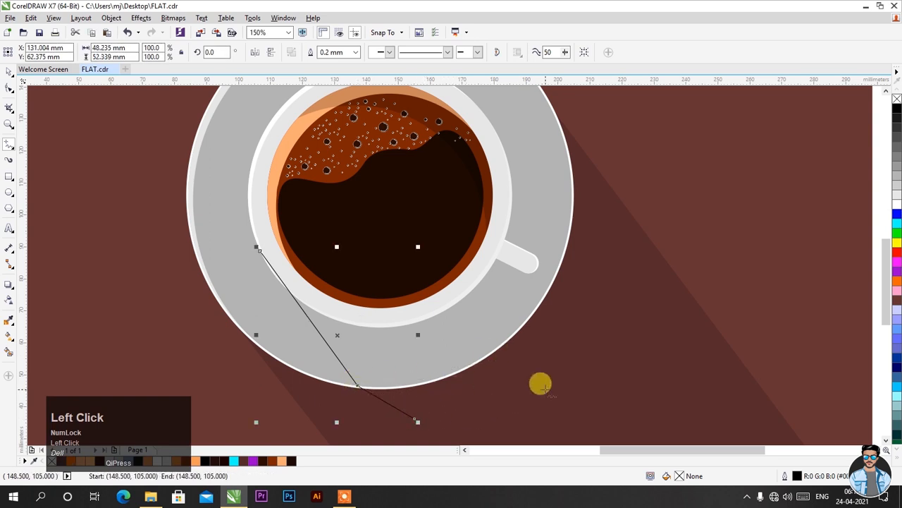
pyautogui.click(415, 418)
pyautogui.click(557, 370)
pyautogui.click(624, 268)
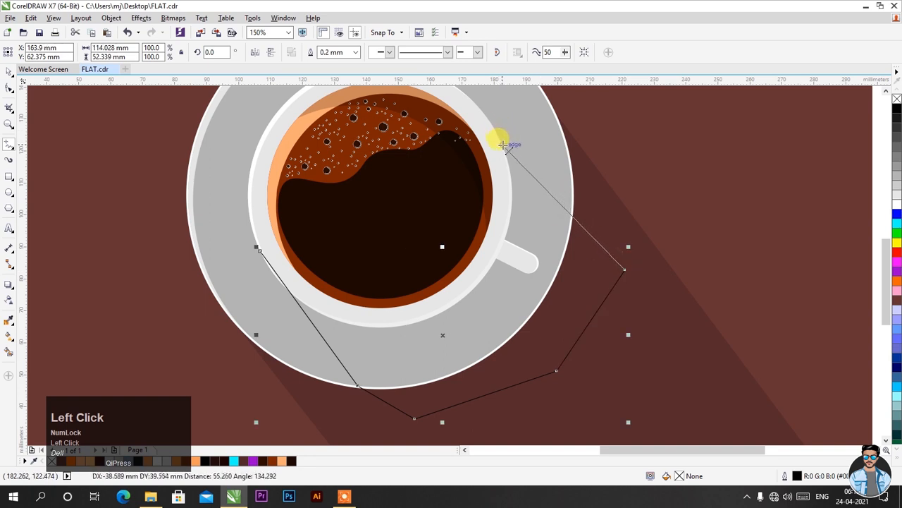
pyautogui.click(503, 145)
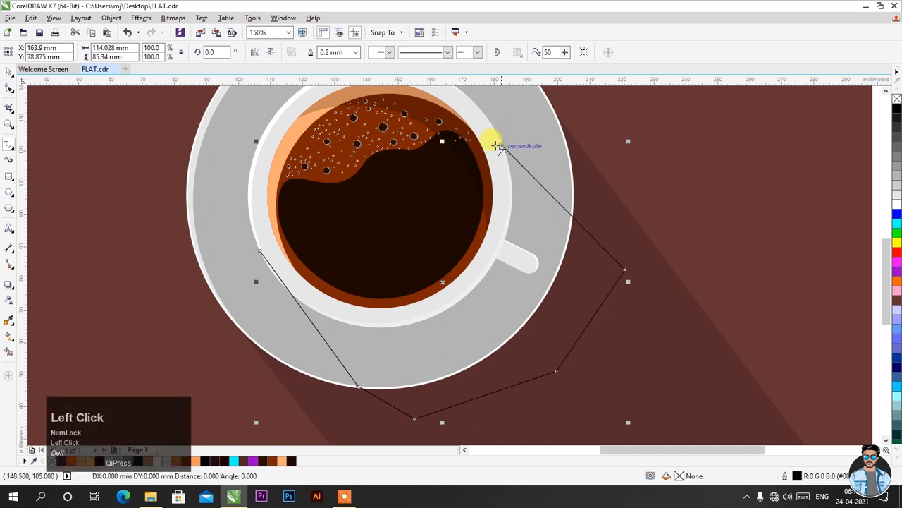
pyautogui.click(261, 250)
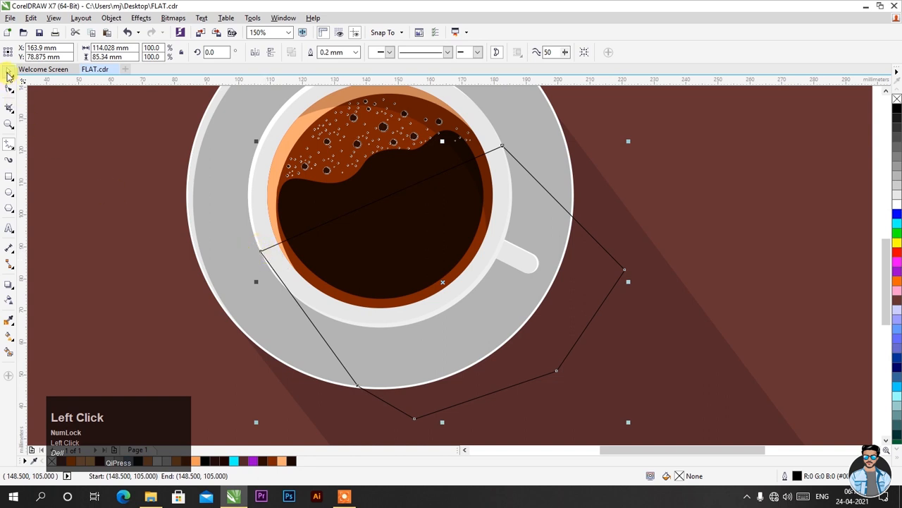
# Step: Reshape the cup's shadow outline by moving its far-right node inward and its left rim node further down the cup's edge
pyautogui.click(8, 75)
pyautogui.click(8, 88)
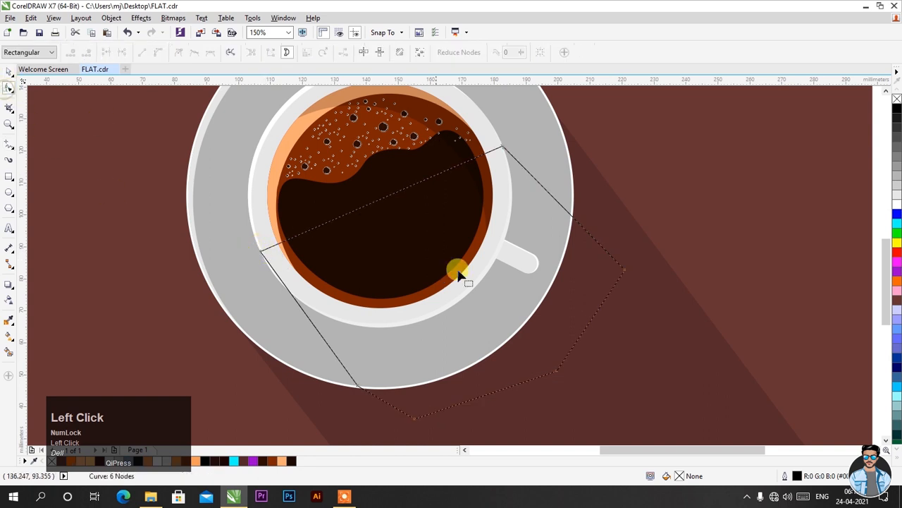
pyautogui.scroll(2, 616, 267)
pyautogui.click(624, 294)
pyautogui.moveTo(623, 295); pyautogui.dragTo(520, 364)
pyautogui.scroll(-1, 599, 302)
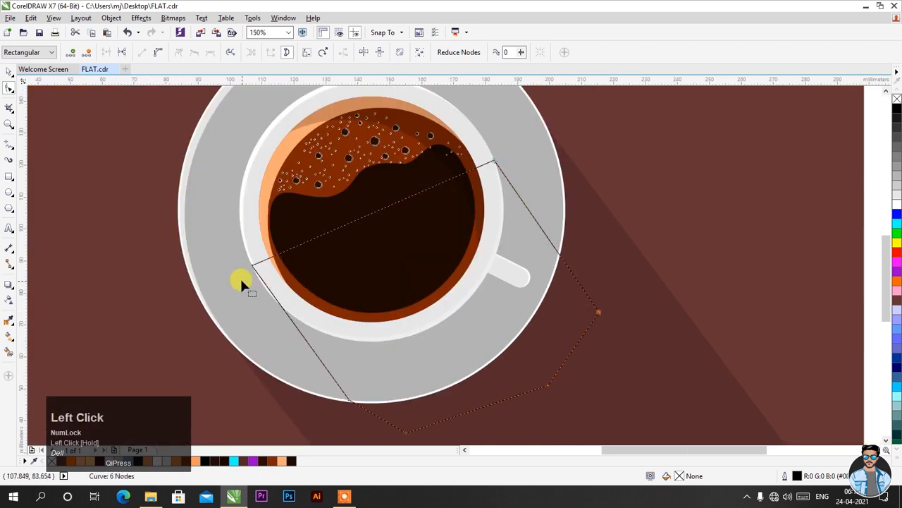
pyautogui.scroll(1, 240, 281)
pyautogui.moveTo(265, 256); pyautogui.dragTo(292, 296)
pyautogui.scroll(-2, 329, 282)
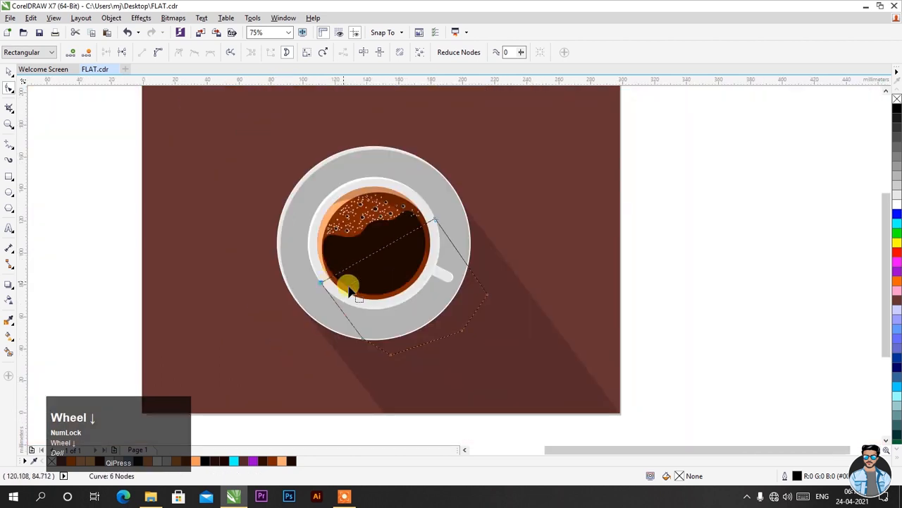
pyautogui.scroll(1, 366, 300)
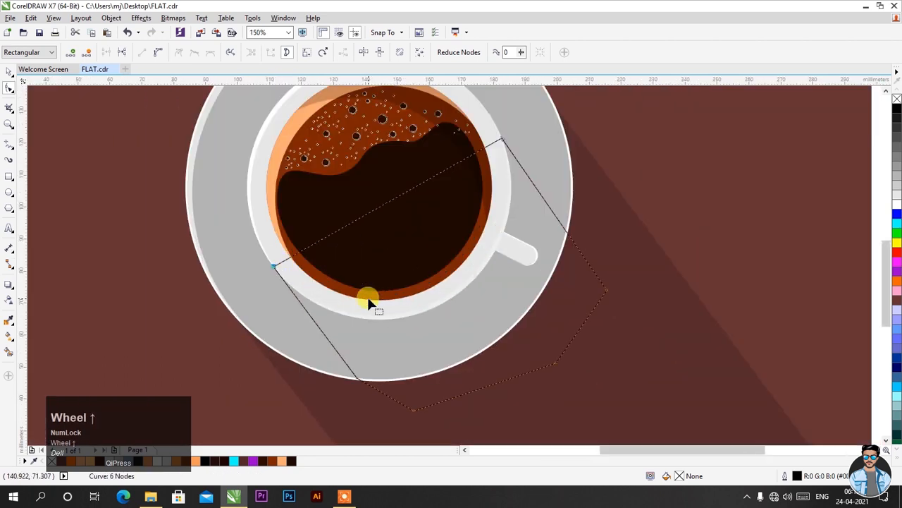
# Step: Fill the cup's six-sided shadow shape with black and no outline, and give it a uniform transparency of 85
pyautogui.click(896, 111)
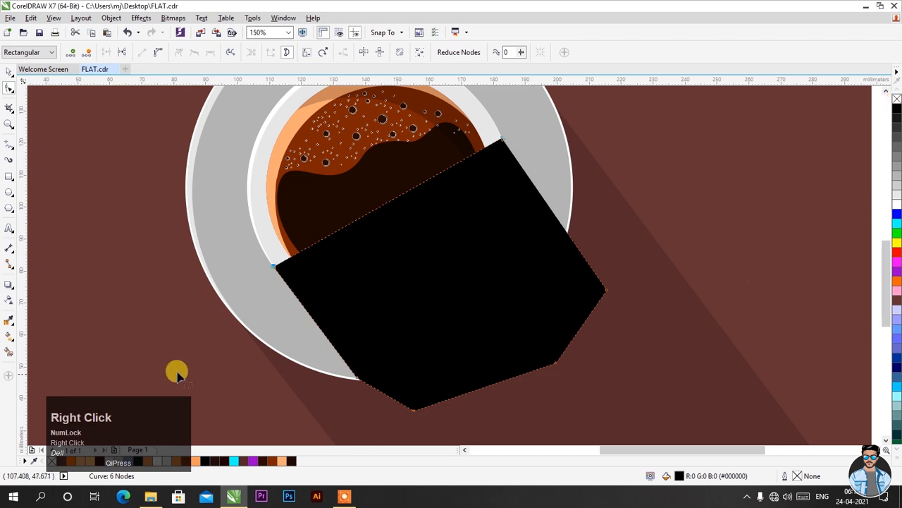
pyautogui.click(8, 299)
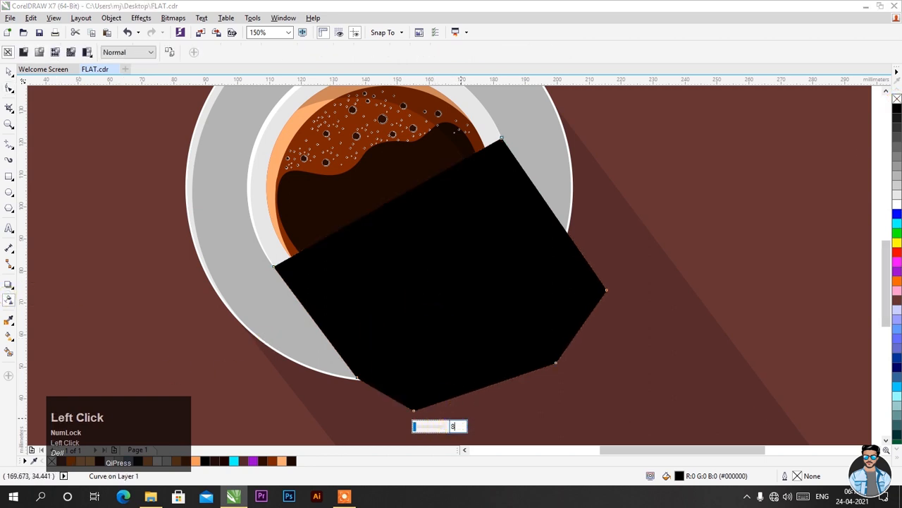
pyautogui.press('Return')
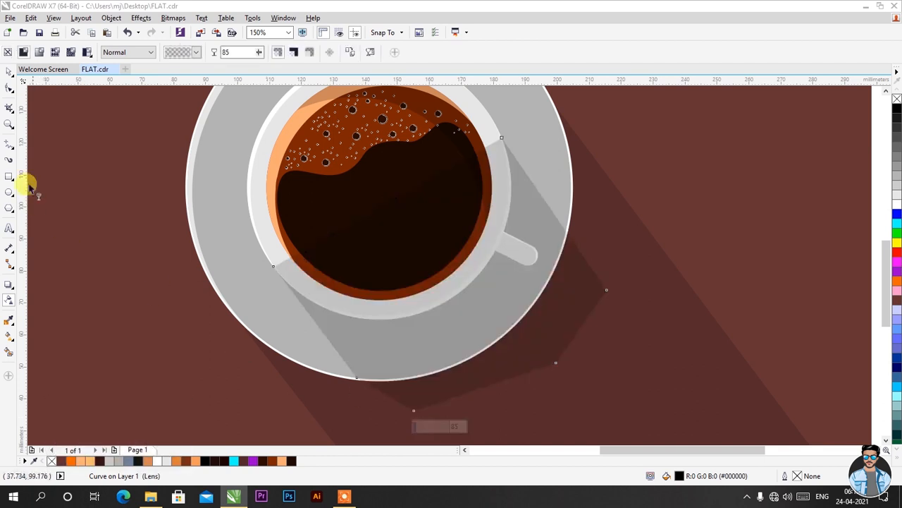
pyautogui.click(9, 75)
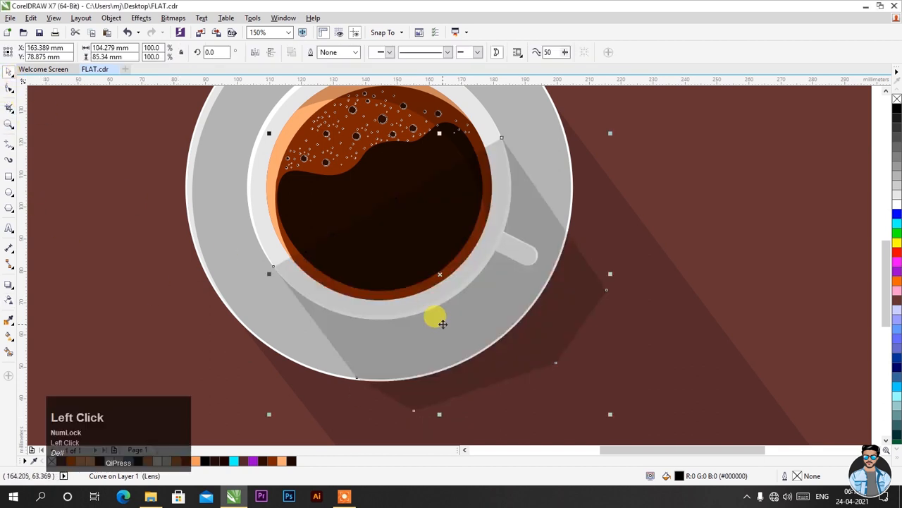
# Step: PowerClip the cup's transparent black shadow inside the grey saucer circle
pyautogui.rightClick(441, 322)
pyautogui.click(495, 37)
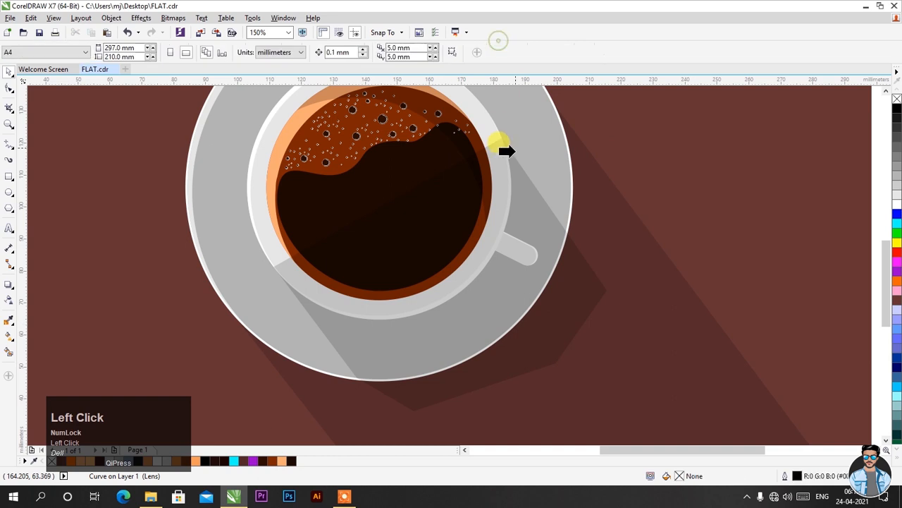
pyautogui.click(529, 144)
pyautogui.scroll(-1, 510, 217)
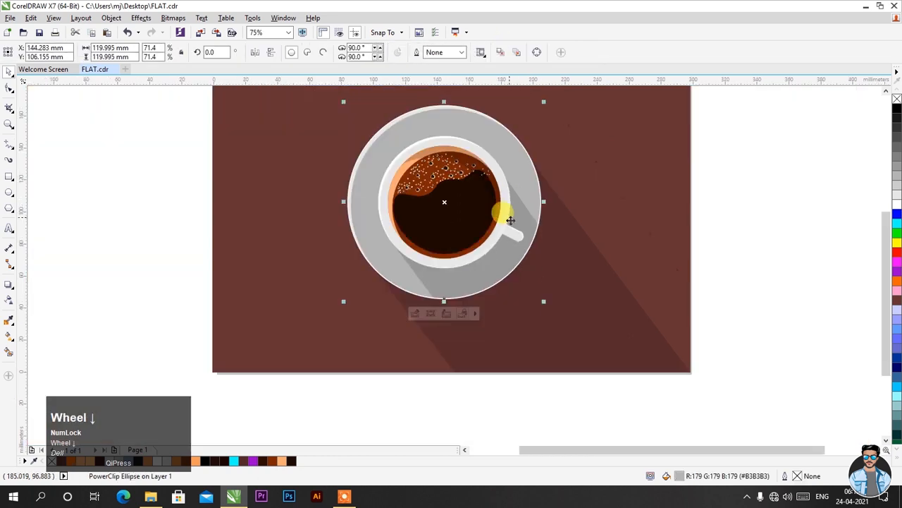
pyautogui.scroll(-1, 423, 216)
pyautogui.scroll(1, 454, 203)
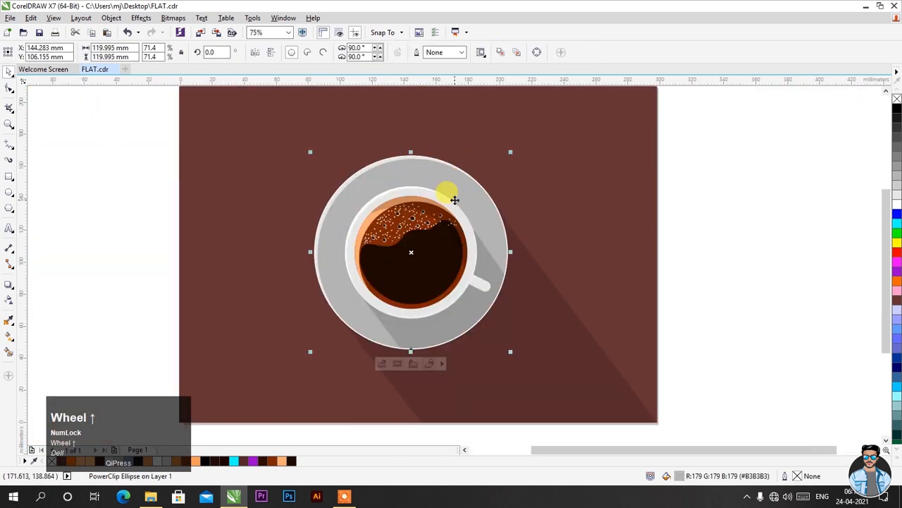
# Step: Darken the brown background rectangle's uniform fill to #2E1717 (R 46, G 23, B 23)
pyautogui.click(203, 149)
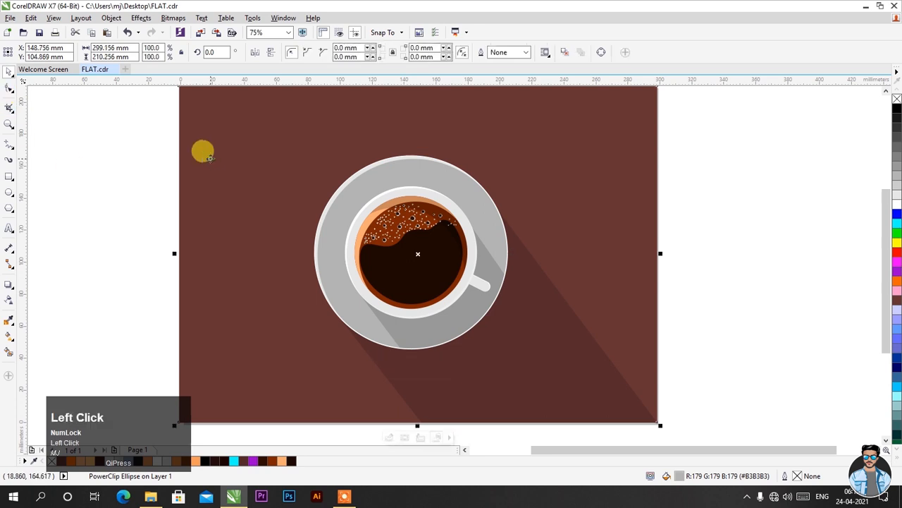
pyautogui.doubleClick(681, 477)
pyautogui.moveTo(557, 225); pyautogui.dragTo(552, 245)
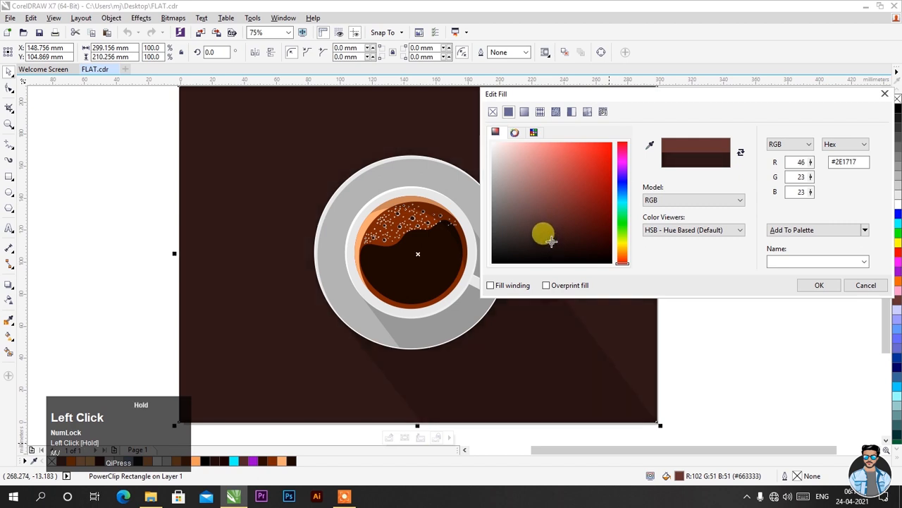
pyautogui.click(818, 285)
pyautogui.click(703, 290)
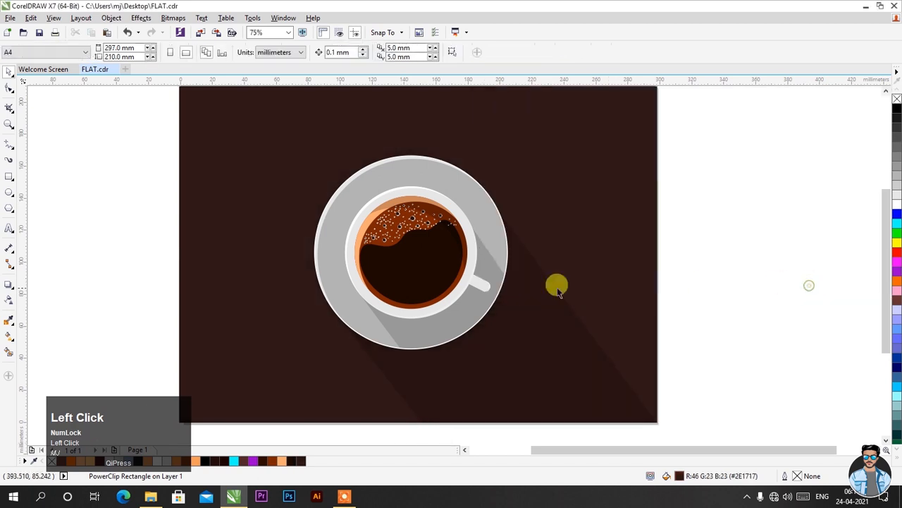
# Step: Examine the cup, coffee, saucer and long shadows up close against the dark brown background
pyautogui.click(9, 125)
pyautogui.moveTo(259, 137); pyautogui.dragTo(617, 400)
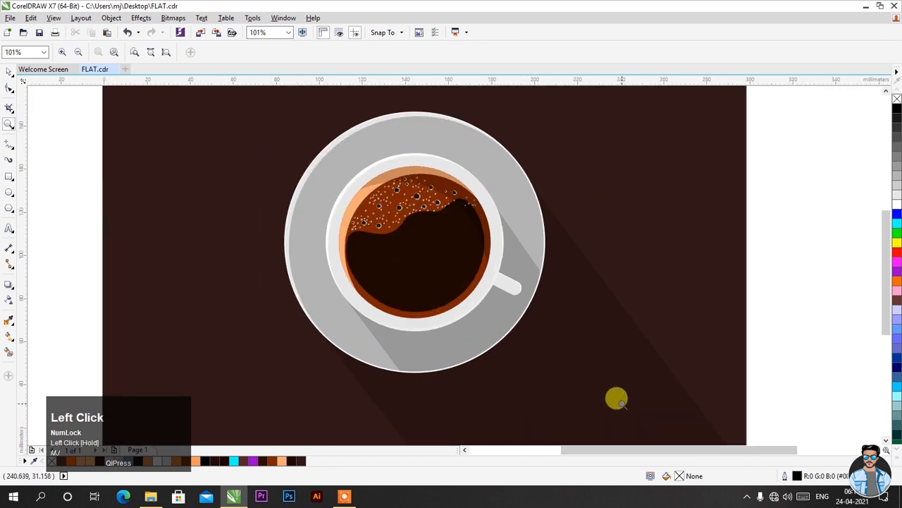
pyautogui.click(9, 73)
pyautogui.click(435, 261)
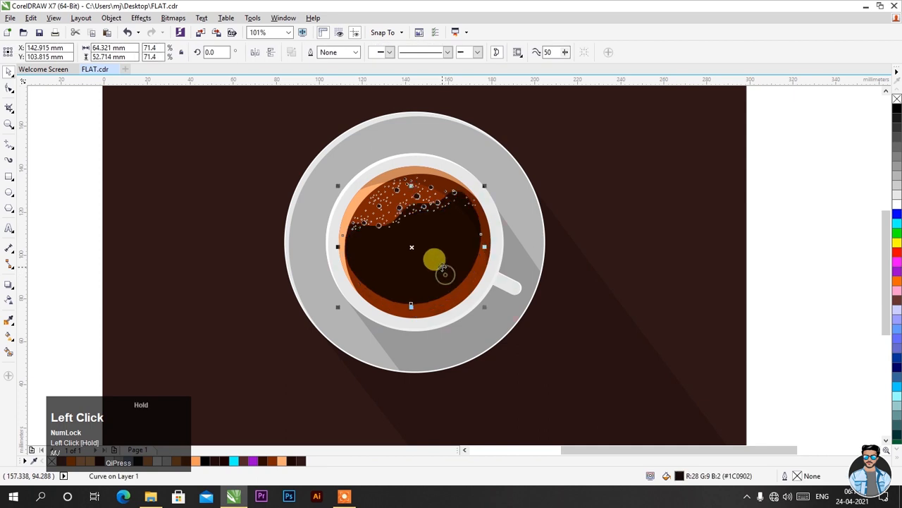
pyautogui.hotkey('ctrl', 'z')
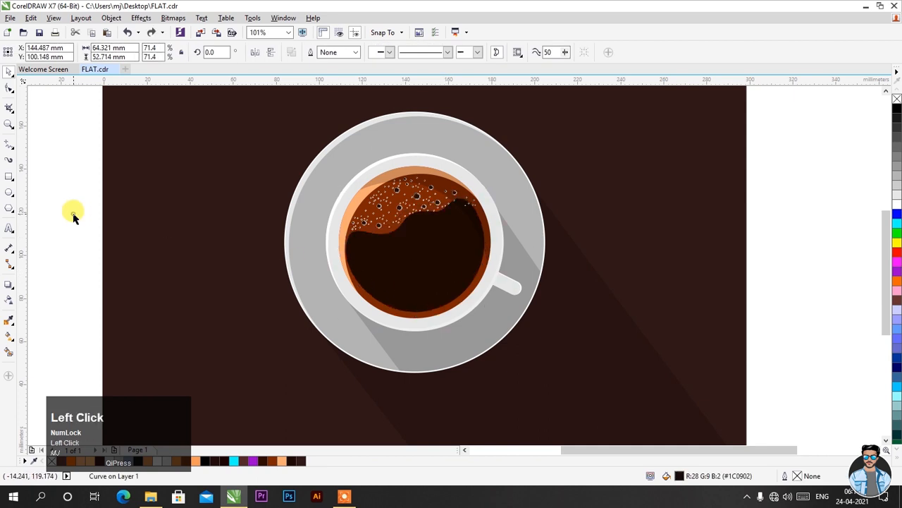
pyautogui.click(73, 216)
pyautogui.click(9, 123)
pyautogui.moveTo(87, 103); pyautogui.dragTo(660, 407)
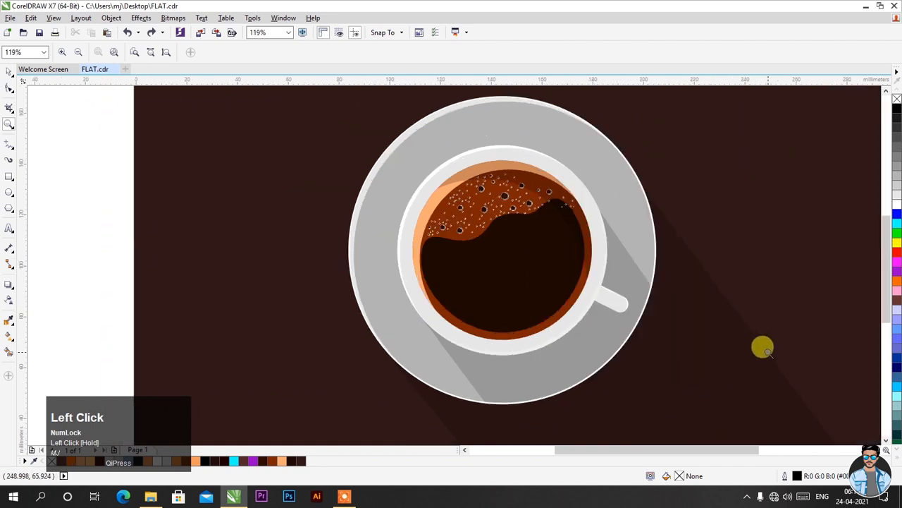